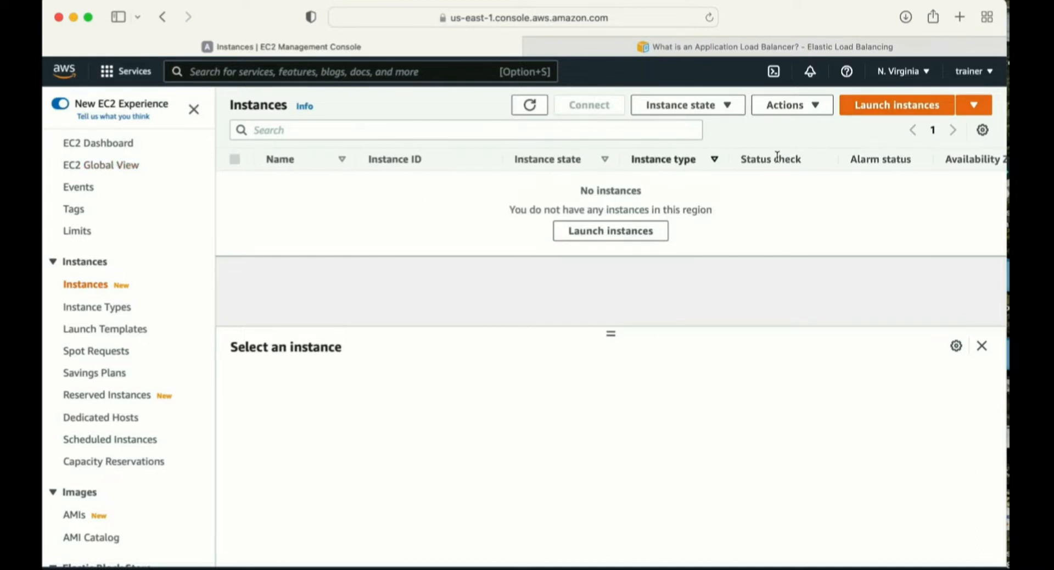
- Begin launching an EC2 instance with the 64-bit (x86) Amazon Linux 2 Kernel 5.10 AMI and the t2.micro type
left_click(880, 108)
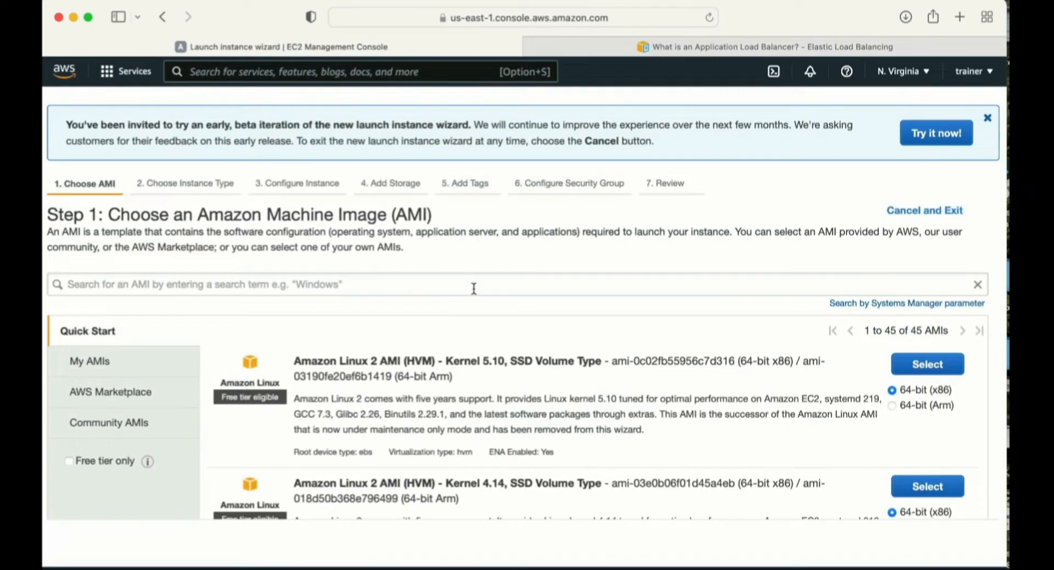
left_click(936, 373)
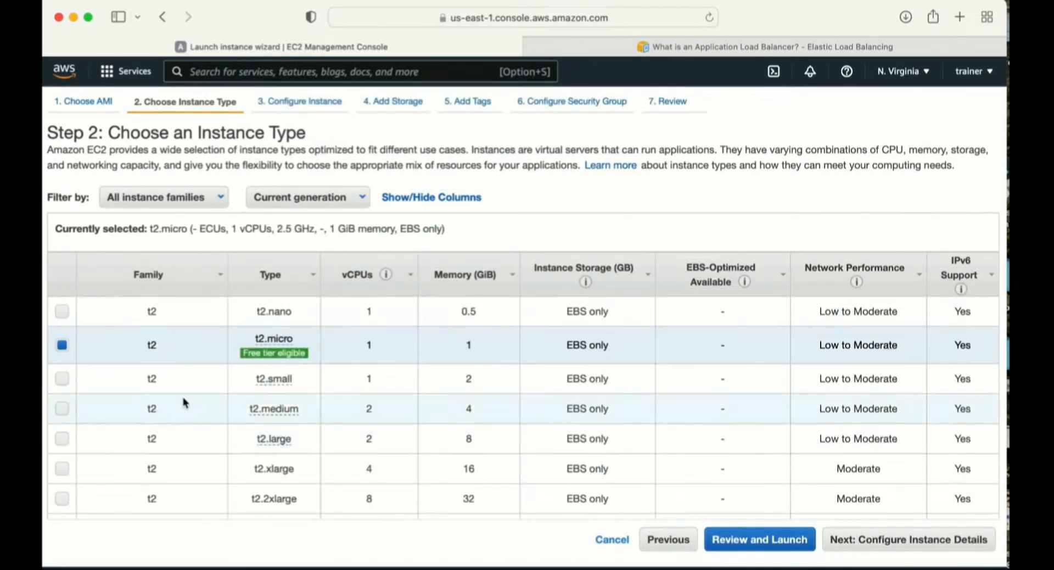
left_click(289, 103)
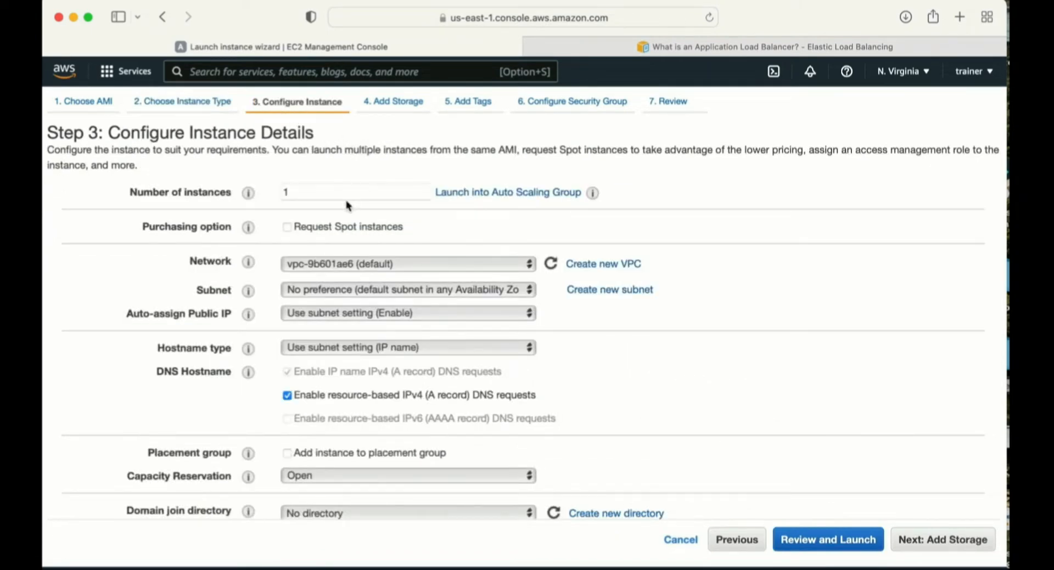
- Set the number of instances to 2 and choose the default subnet in us-east-1a
left_click(318, 195)
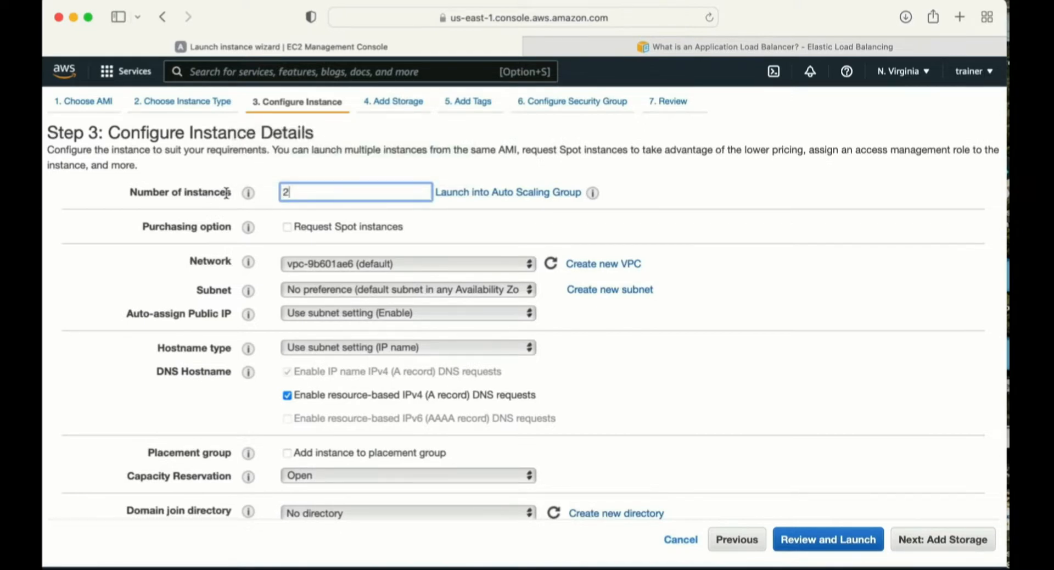
left_click(384, 291)
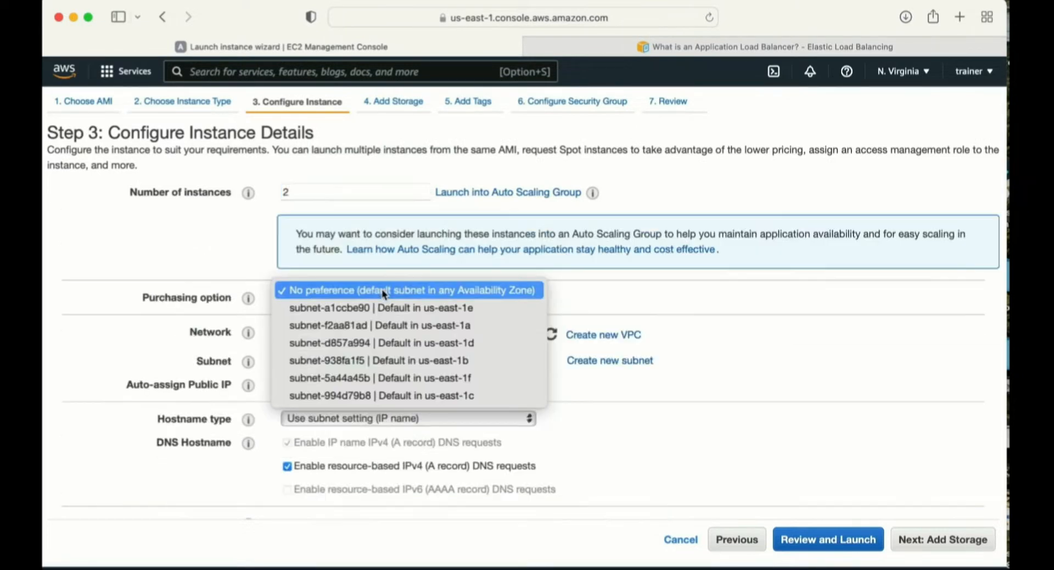
left_click(387, 327)
- Paste a bash user data script that installs and starts httpd, stops firewalld and writes "this is my test site" to index.html in /var/www/html
scroll(474, 327, "down", 3)
scroll(475, 326, "down", 5)
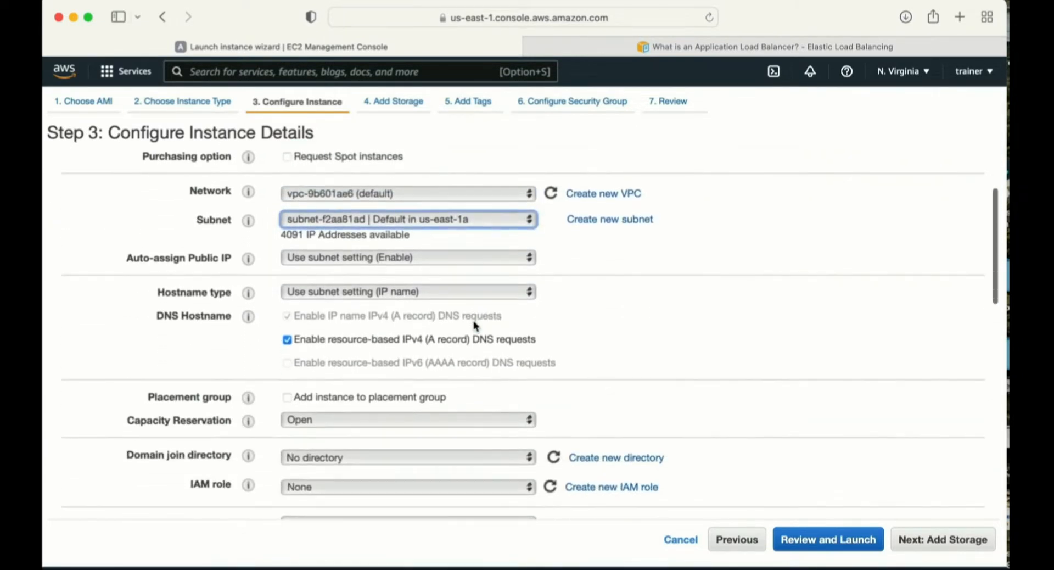
scroll(475, 325, "down", 4)
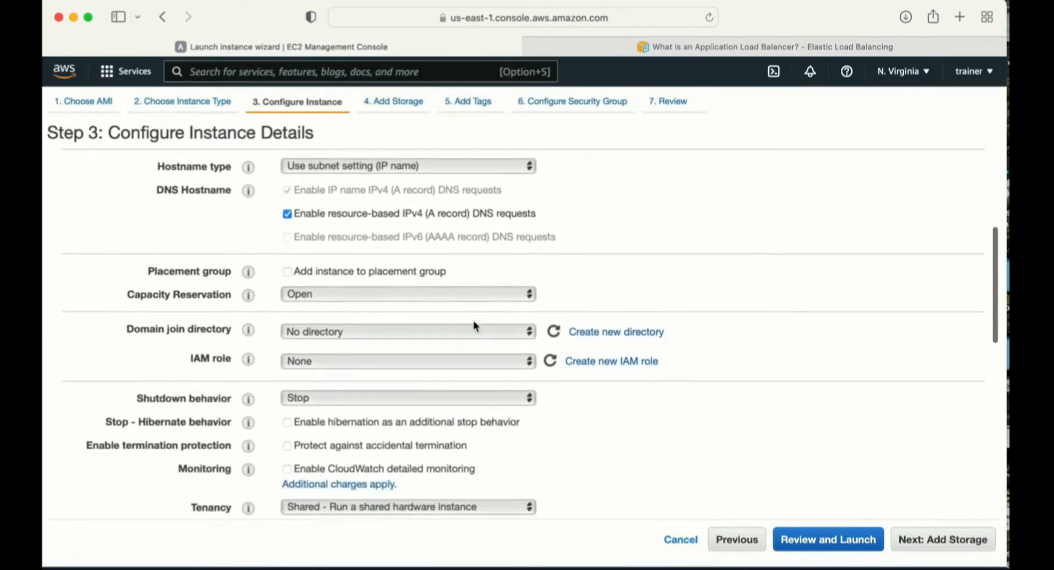
scroll(474, 325, "down", 15)
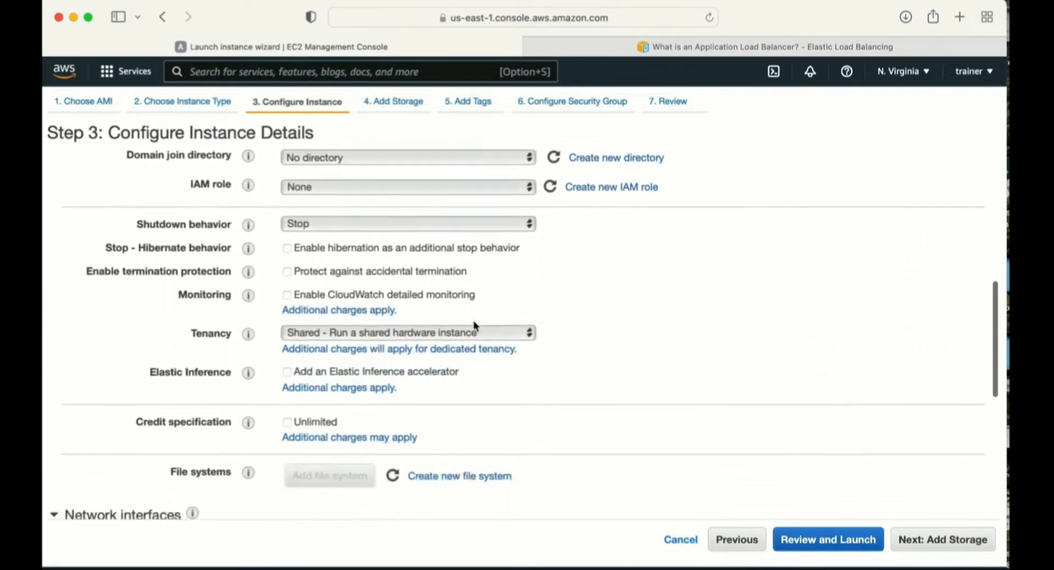
left_click(344, 442)
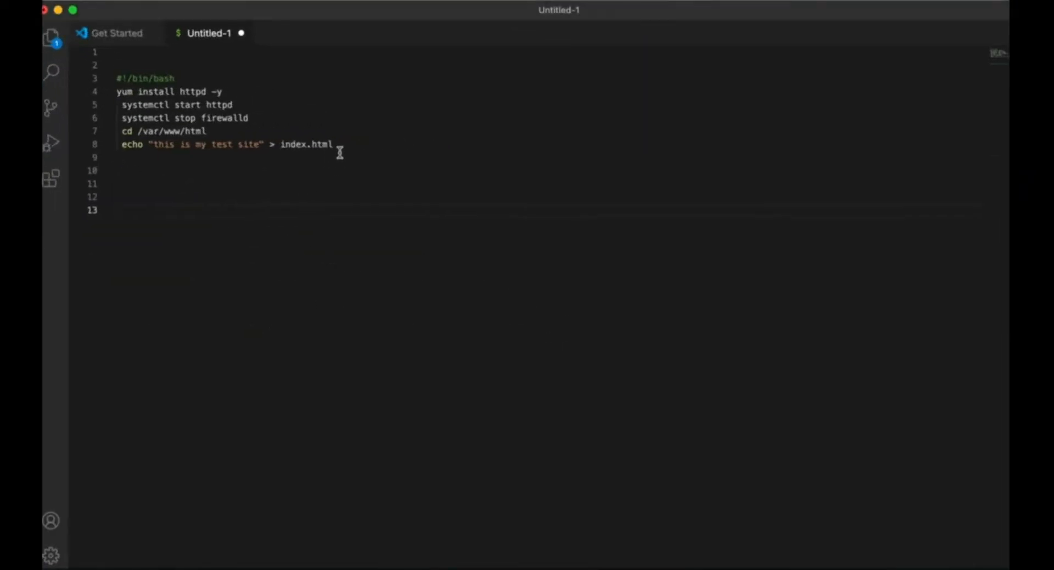
left_click_drag(340, 152, 111, 76)
key("cmd+c")
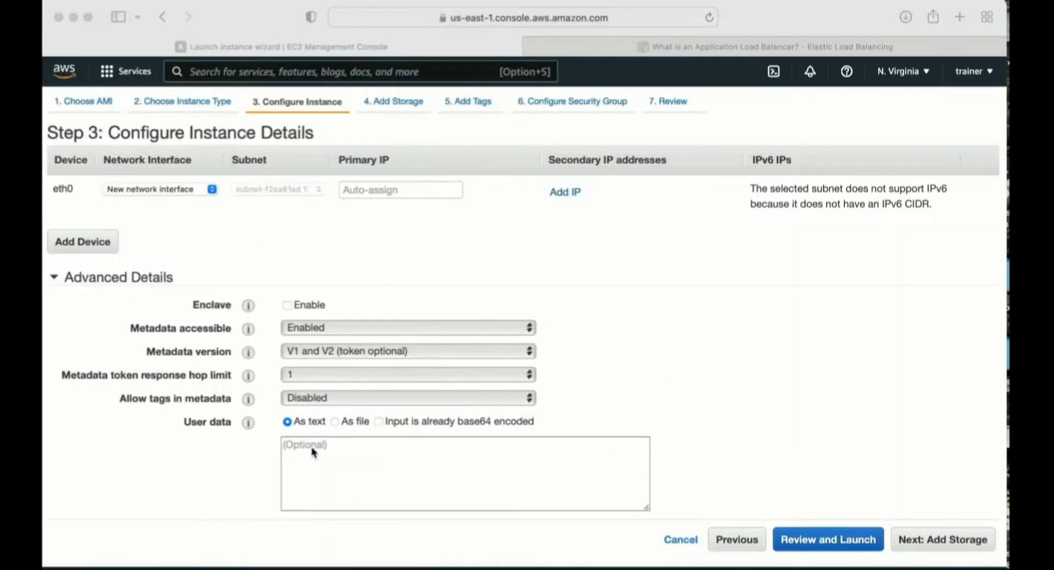
left_click(315, 448)
key("cmd+v")
scroll(380, 463, "up", 1)
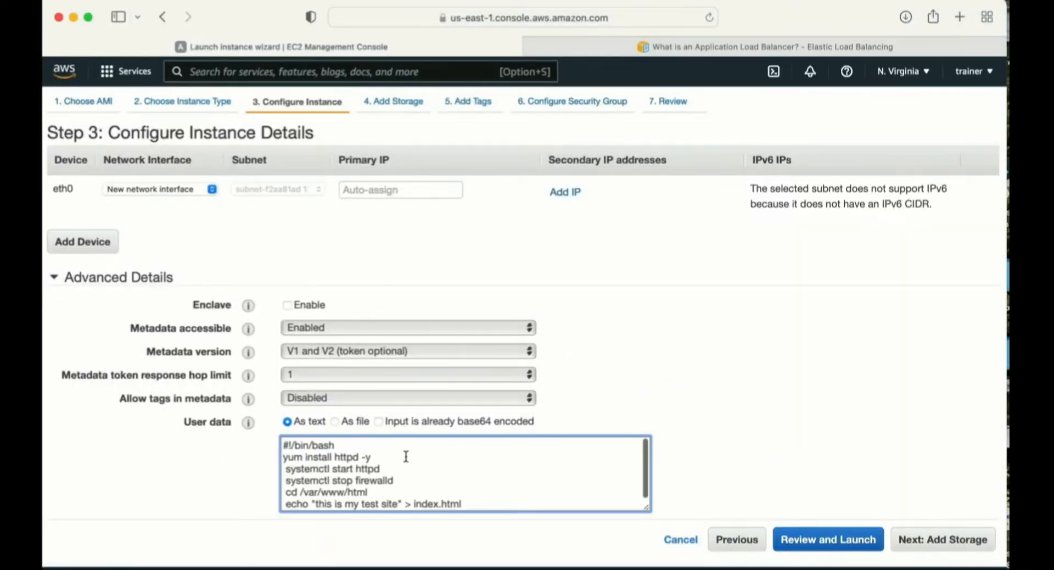
left_click_drag(361, 467, 391, 468)
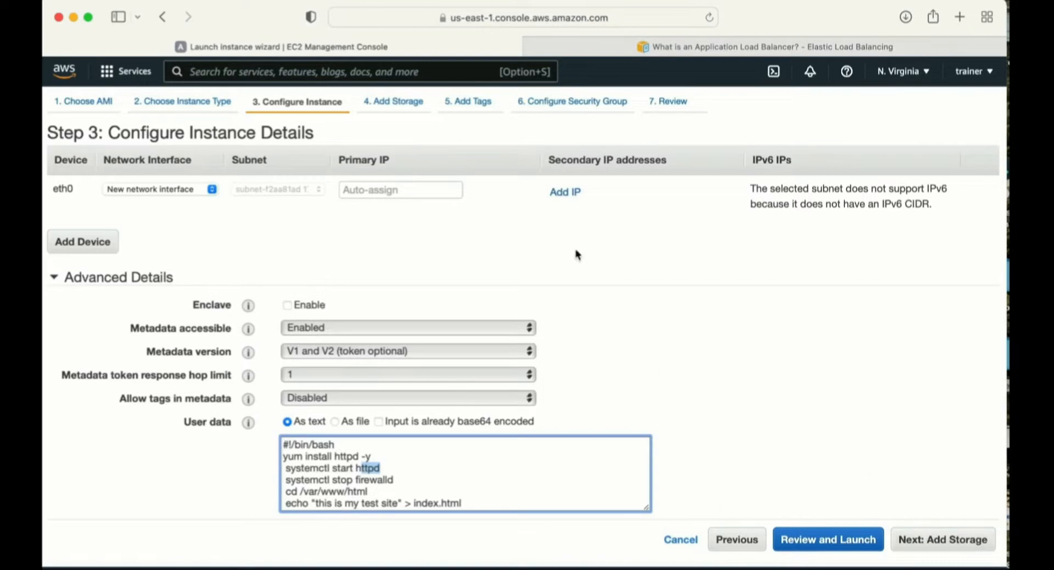
- Keep the default storage and add a Name tag with the value loadbalancer-demo-1
left_click(403, 102)
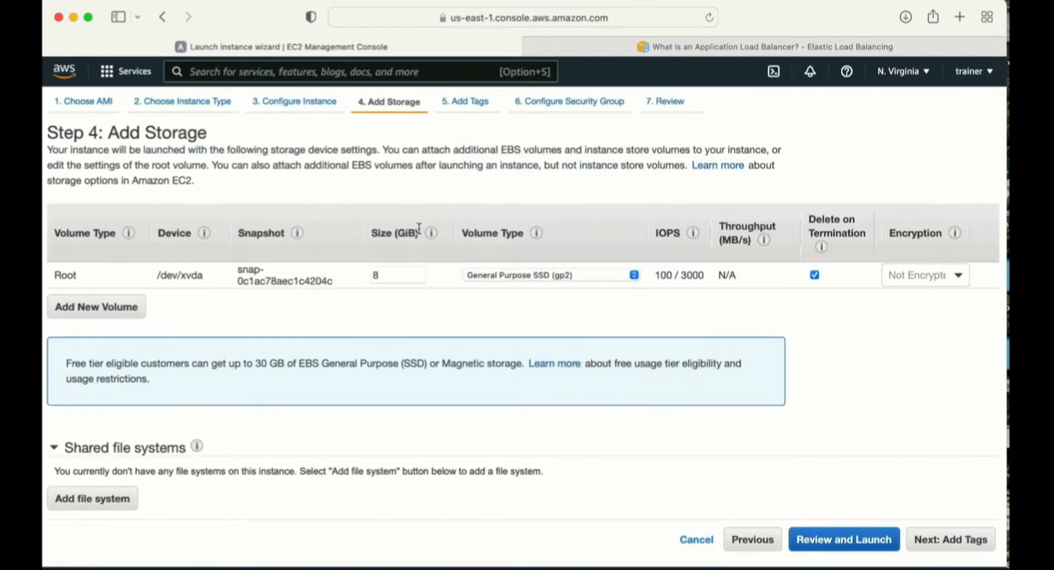
left_click(456, 102)
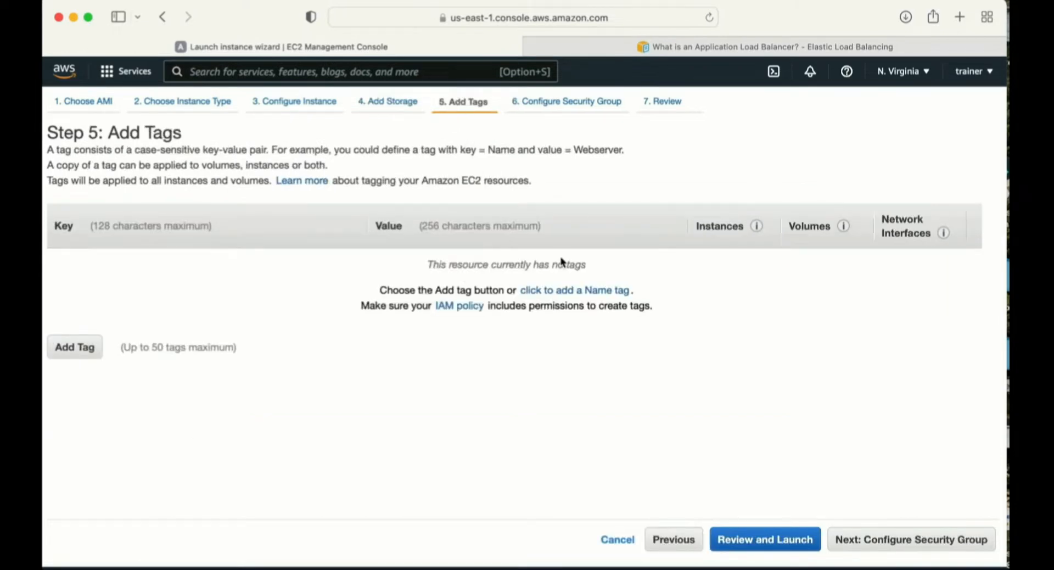
left_click(569, 291)
type("loadba")
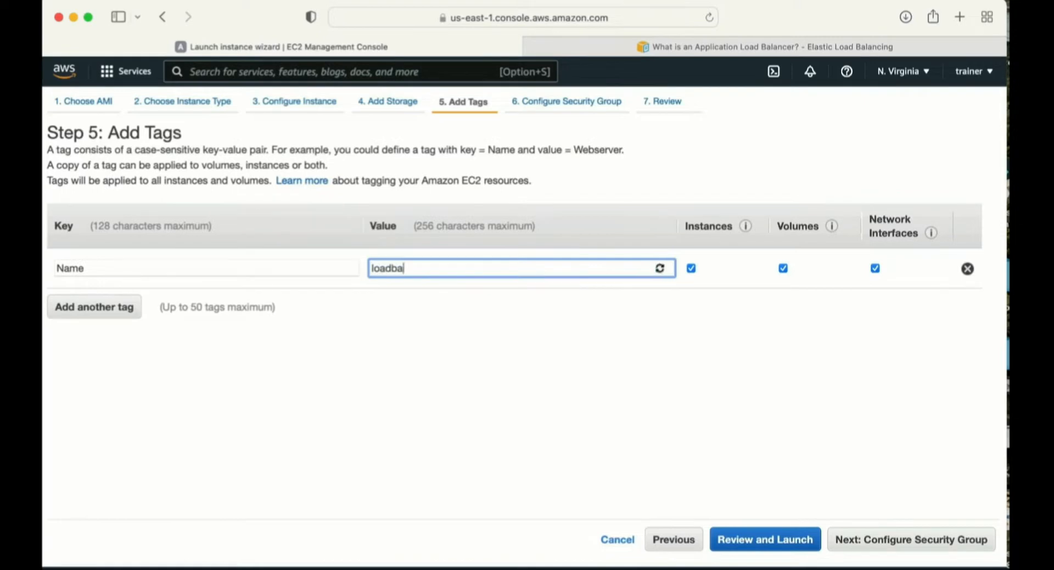
type("lancer-demo-1")
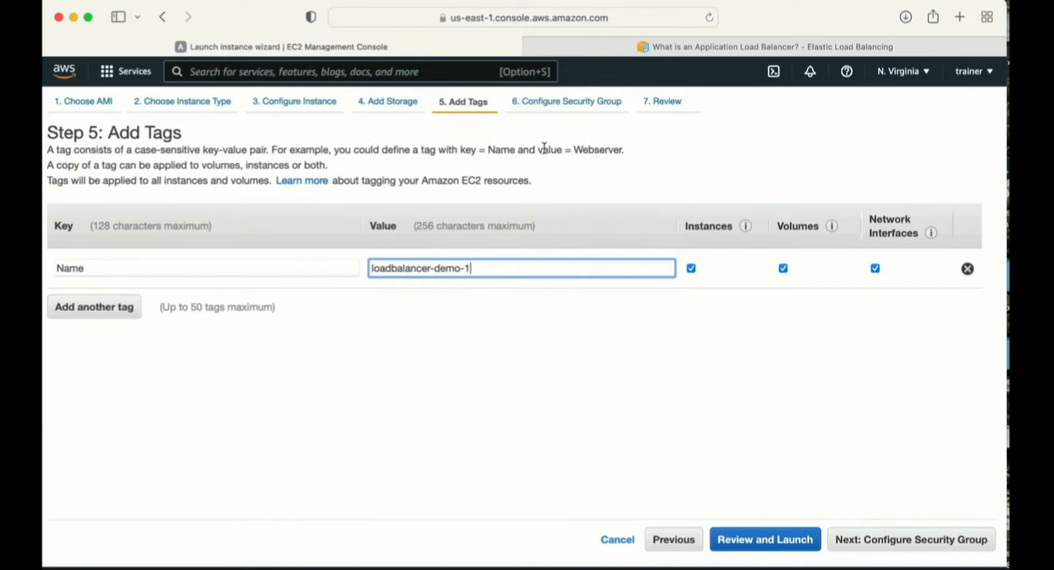
- Set both the name and the description of the new security group to loadbalancer-SG
left_click(559, 102)
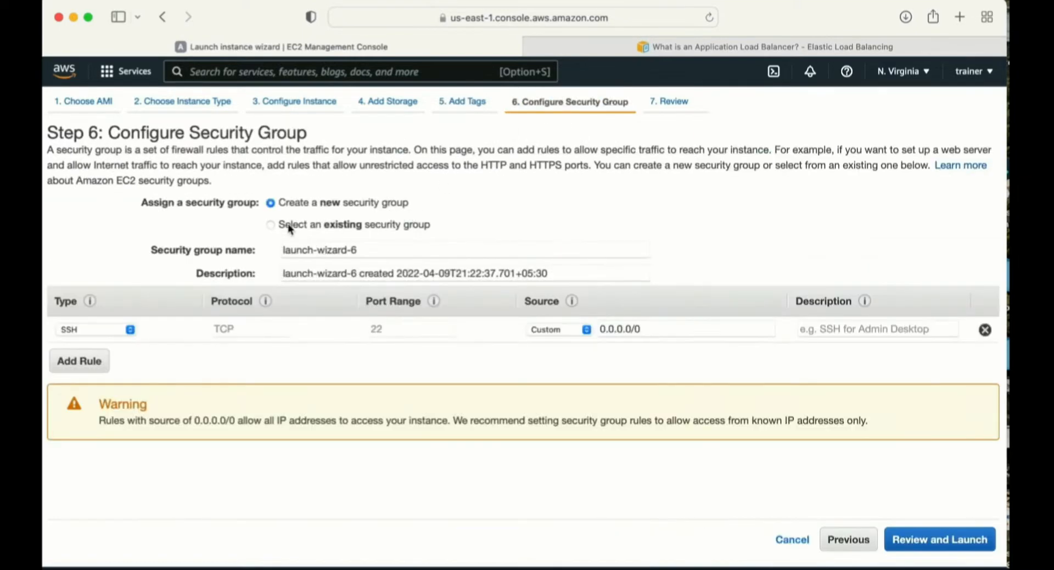
left_click_drag(364, 252, 206, 248)
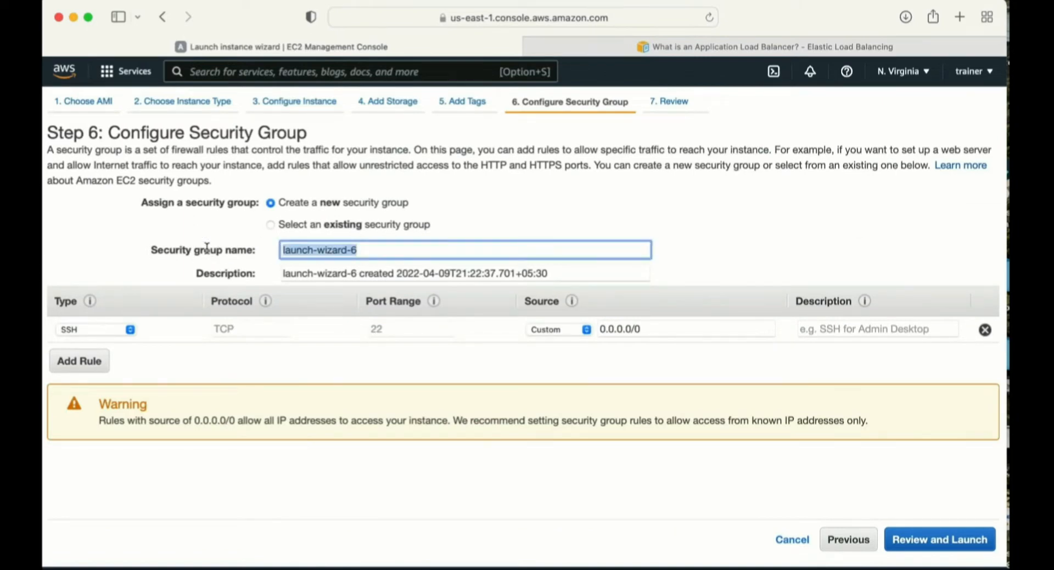
type("loadbalancer-SG")
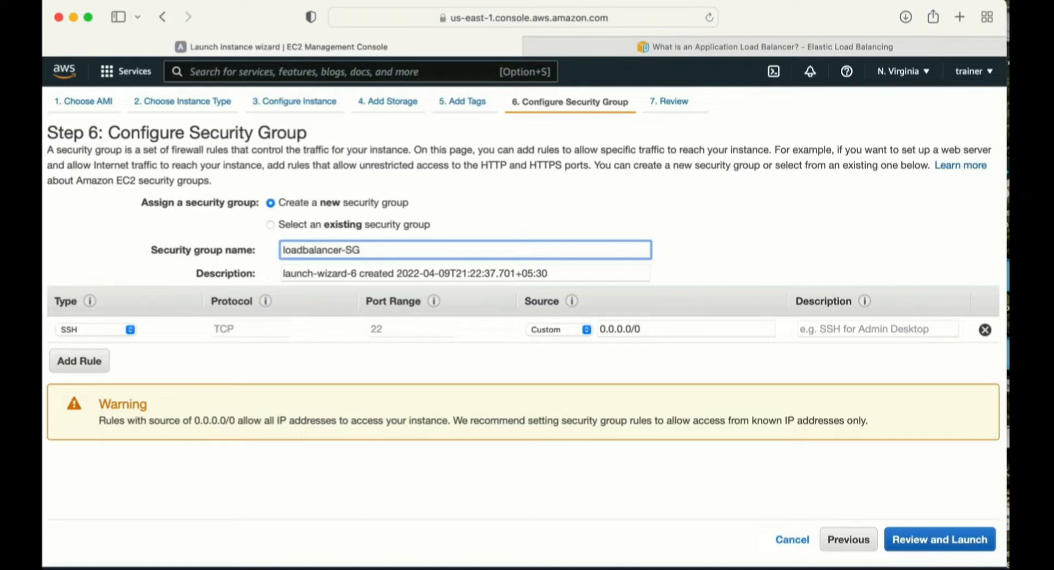
key("super+a")
key("super+c")
key("Tab")
key("super+v")
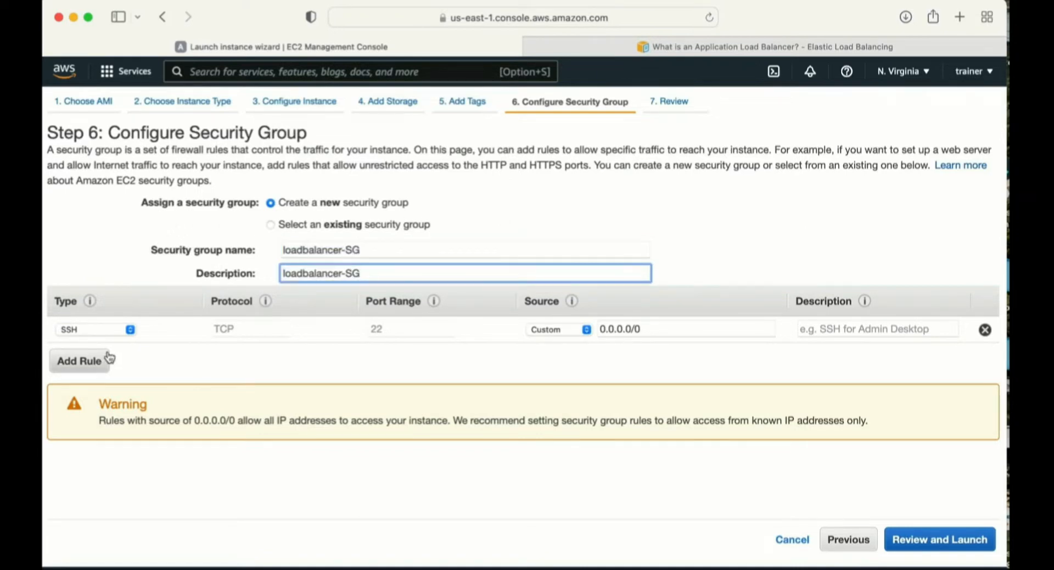
- Add an inbound HTTP rule to the new security group alongside the SSH rule
left_click(80, 360)
left_click(95, 362)
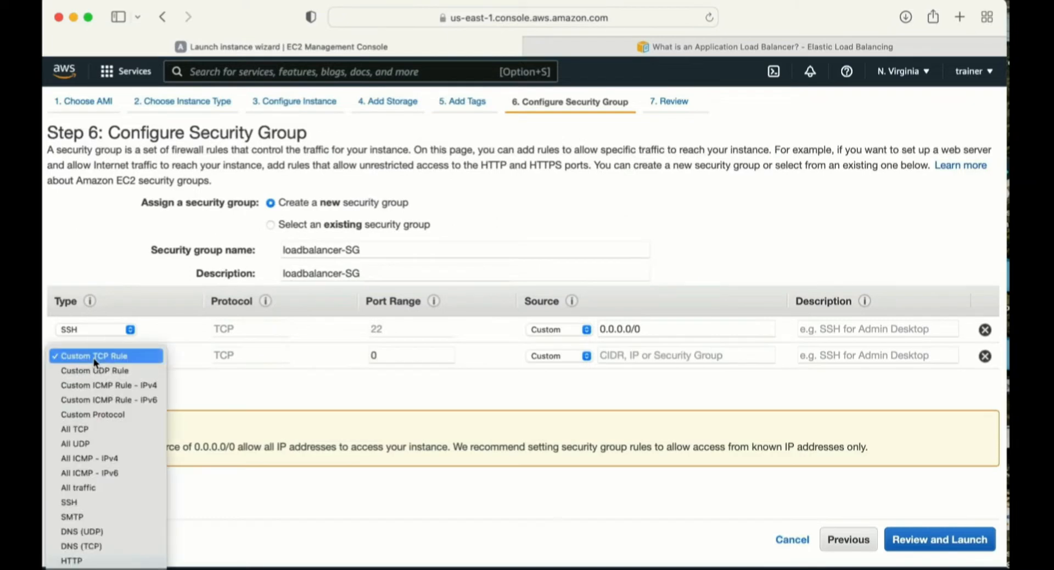
key("h")
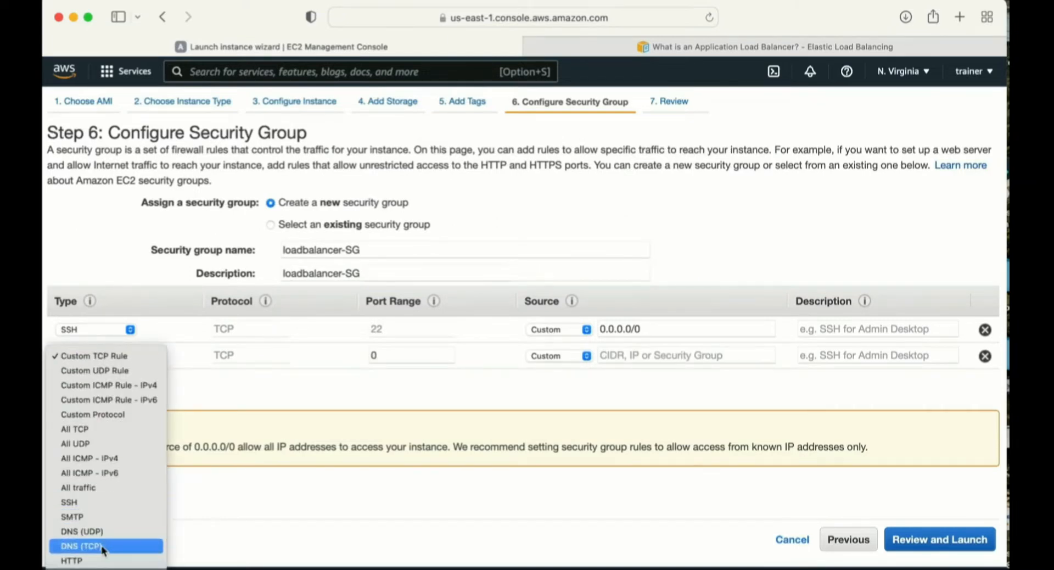
key("Return")
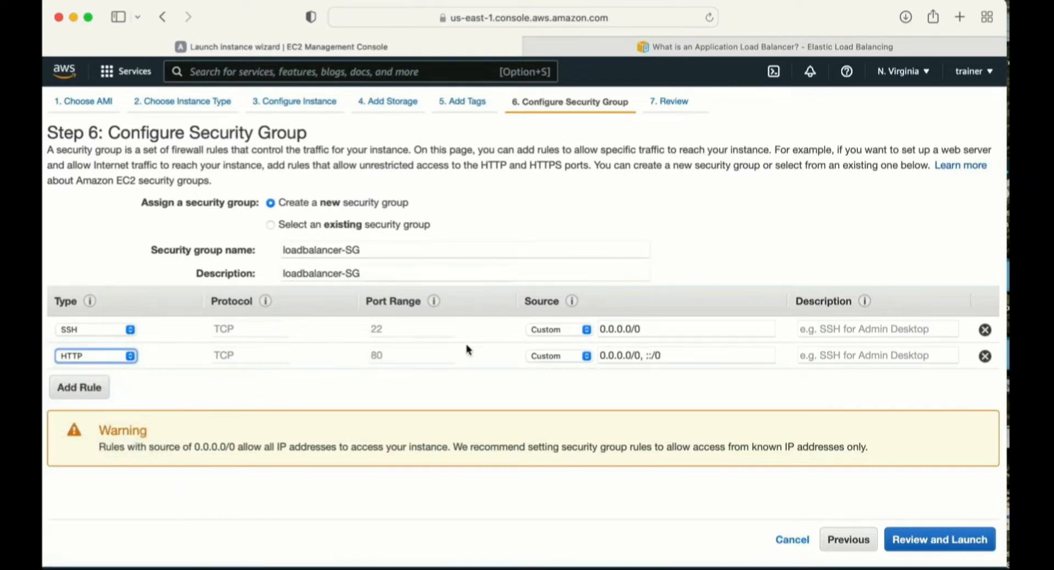
- Create and download a new RSA key pair named loadbalancer, and launch the instances with it
left_click(922, 543)
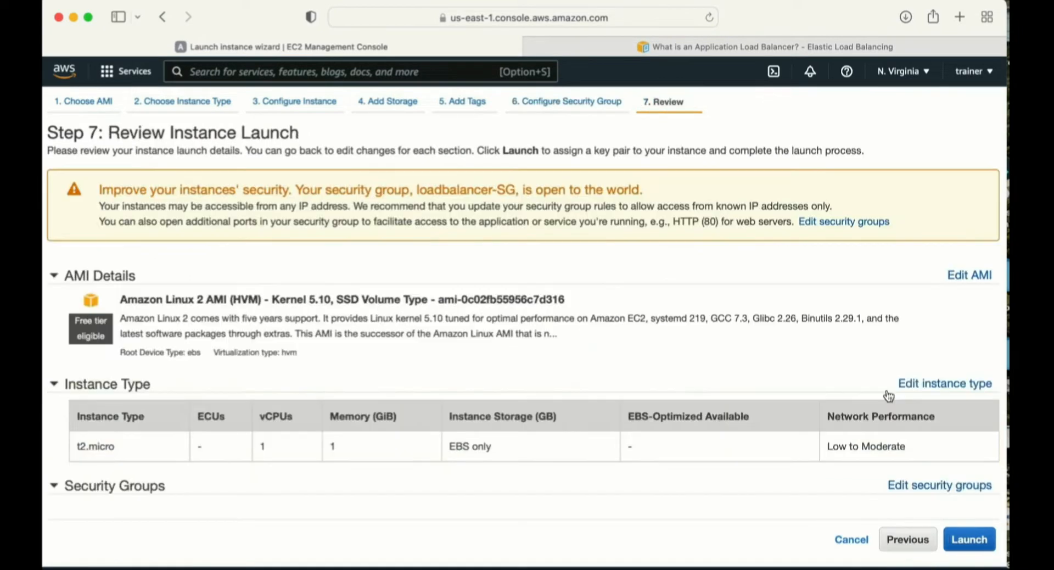
left_click(969, 540)
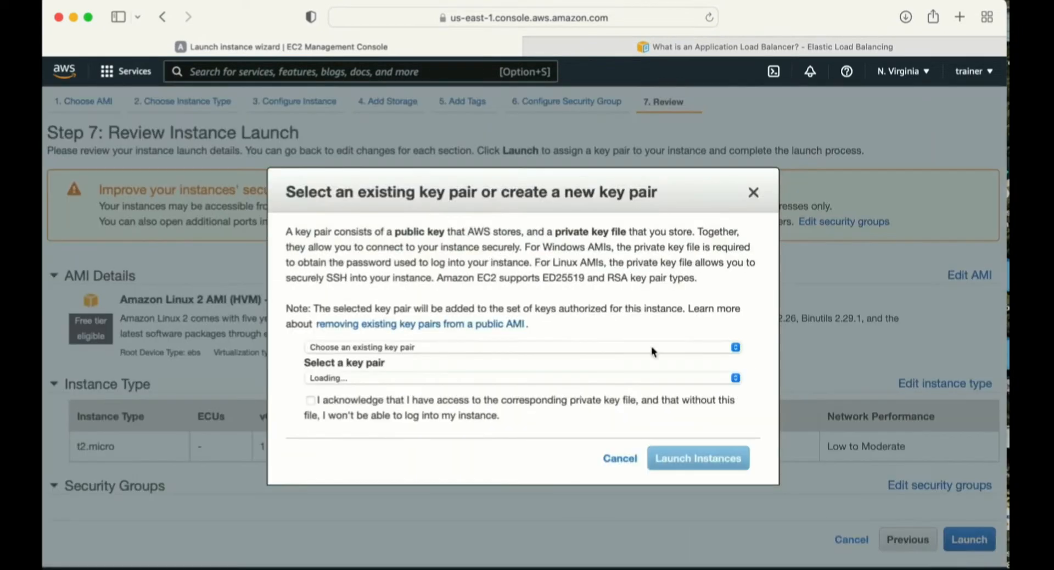
left_click(423, 349)
left_click(370, 362)
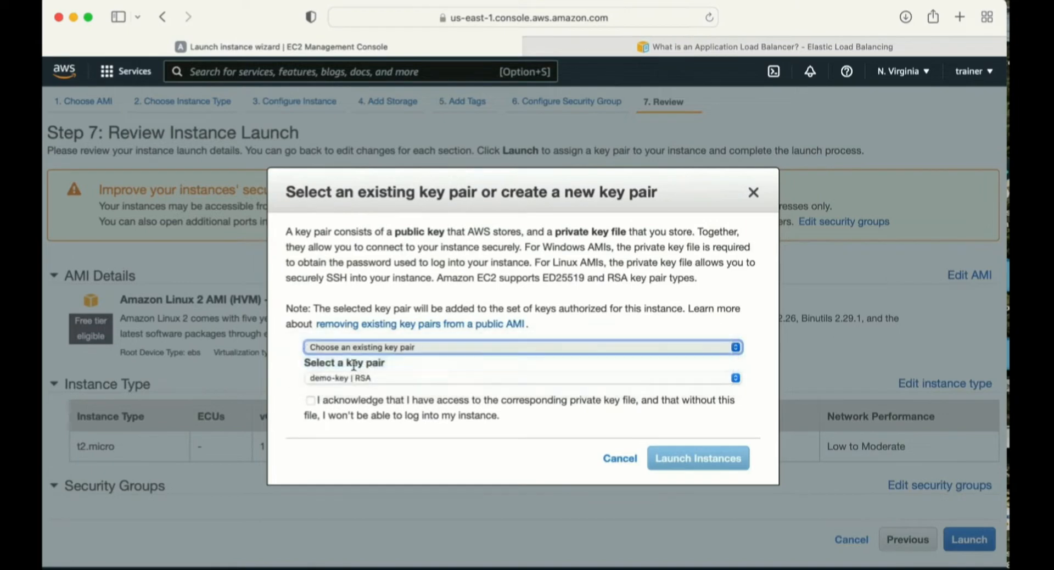
type("loadbalancer")
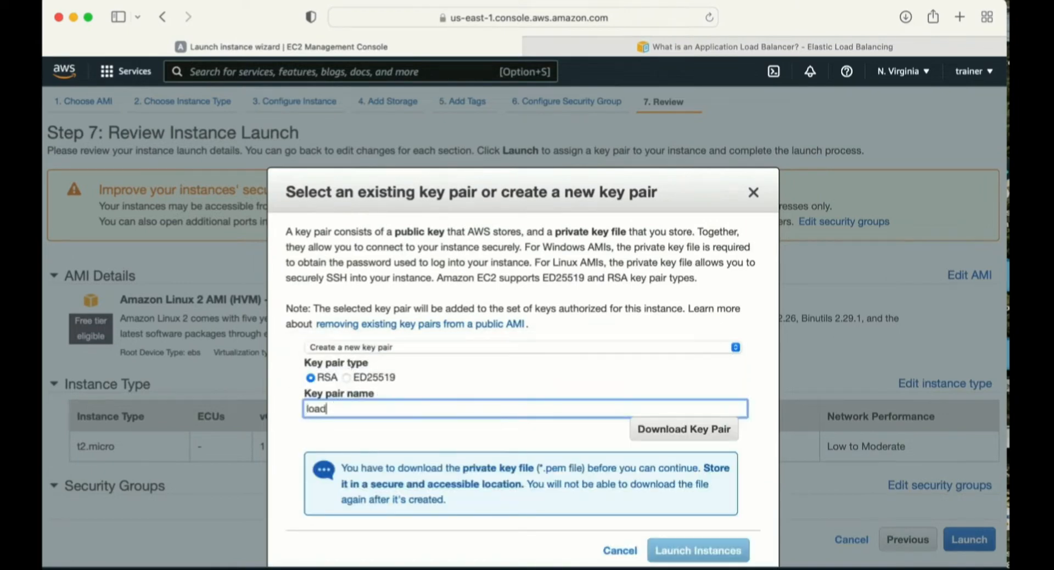
left_click(685, 428)
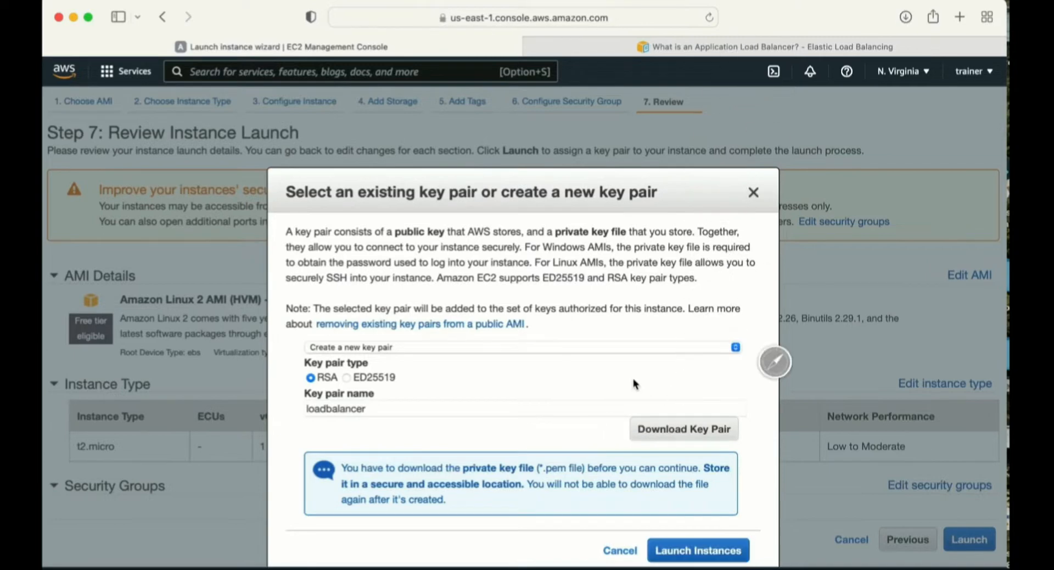
left_click(676, 549)
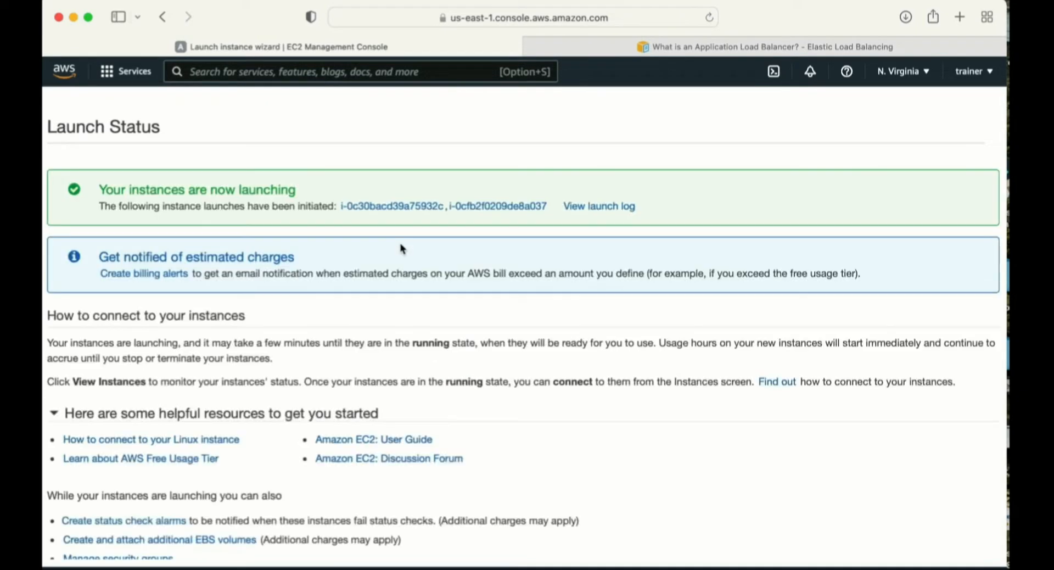
- Show the launched instances without the instance ID filter and widen the Name column to fit the full names
left_click(377, 207)
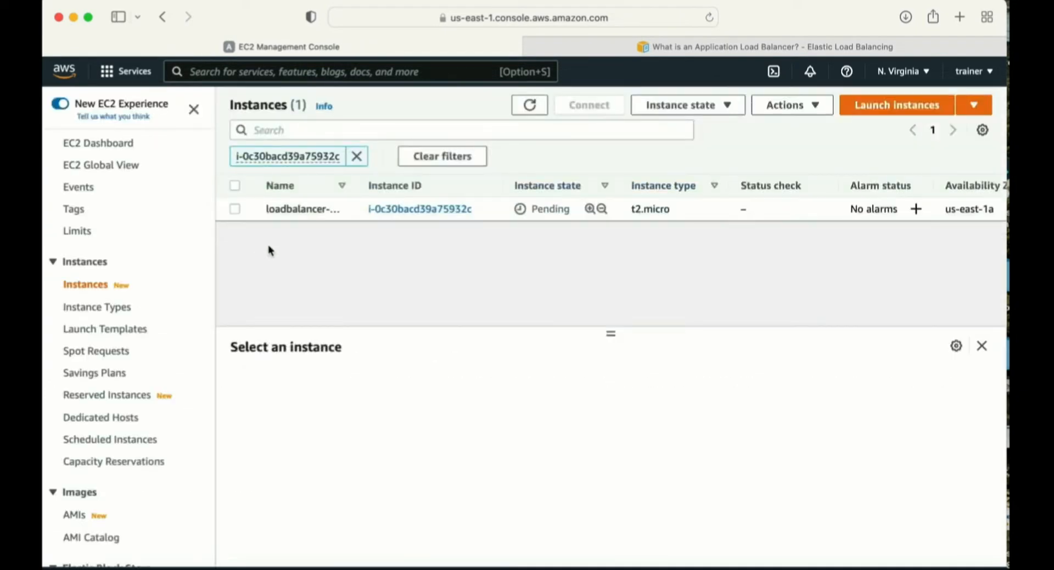
left_click(357, 156)
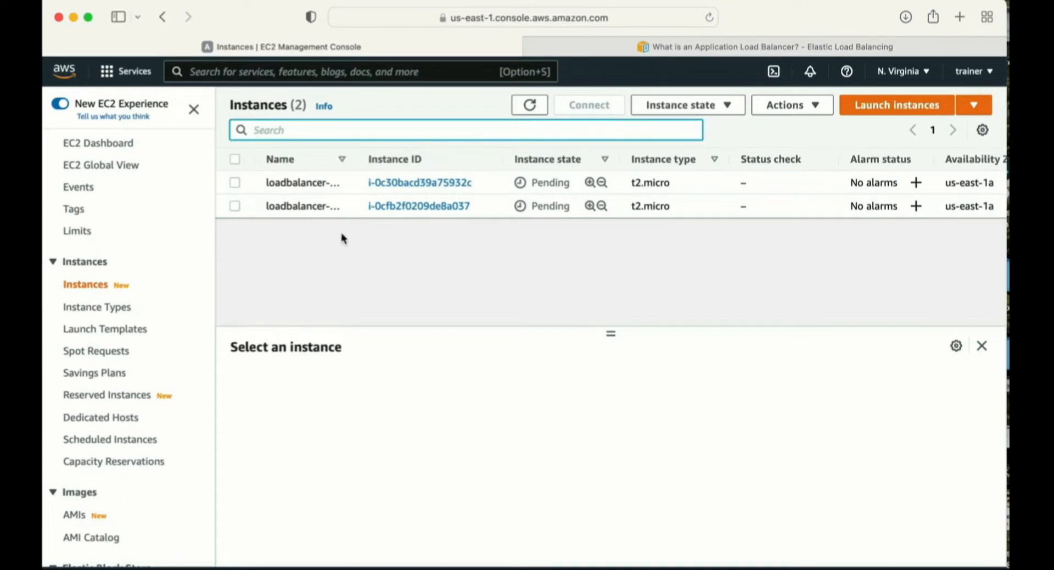
left_click_drag(354, 159, 393, 160)
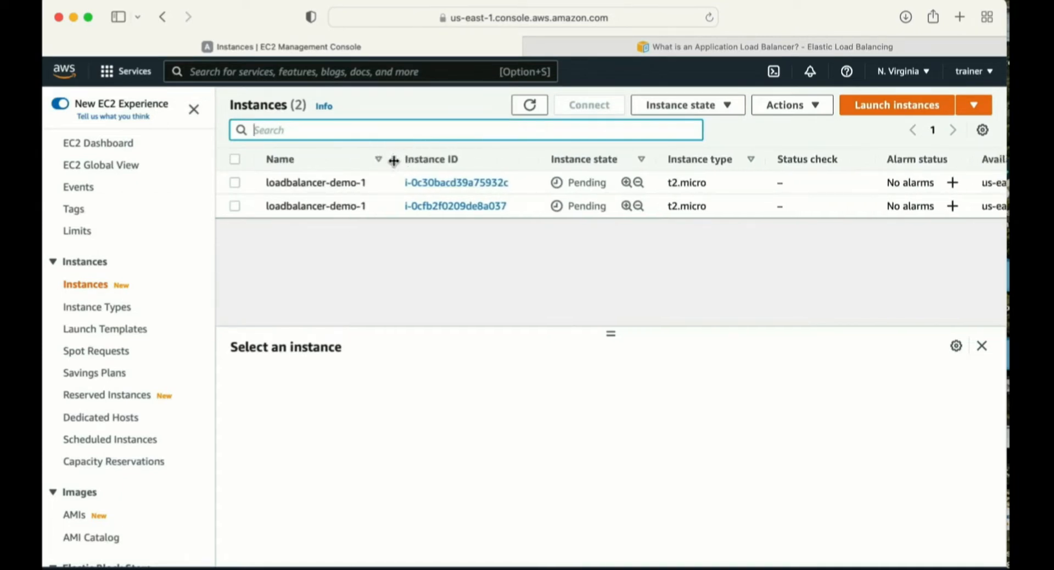
- Change the Name tag of the second loadbalancer-demo-1 instance to loadbalancer-demo-2 and save it
left_click(235, 207)
left_click(724, 400)
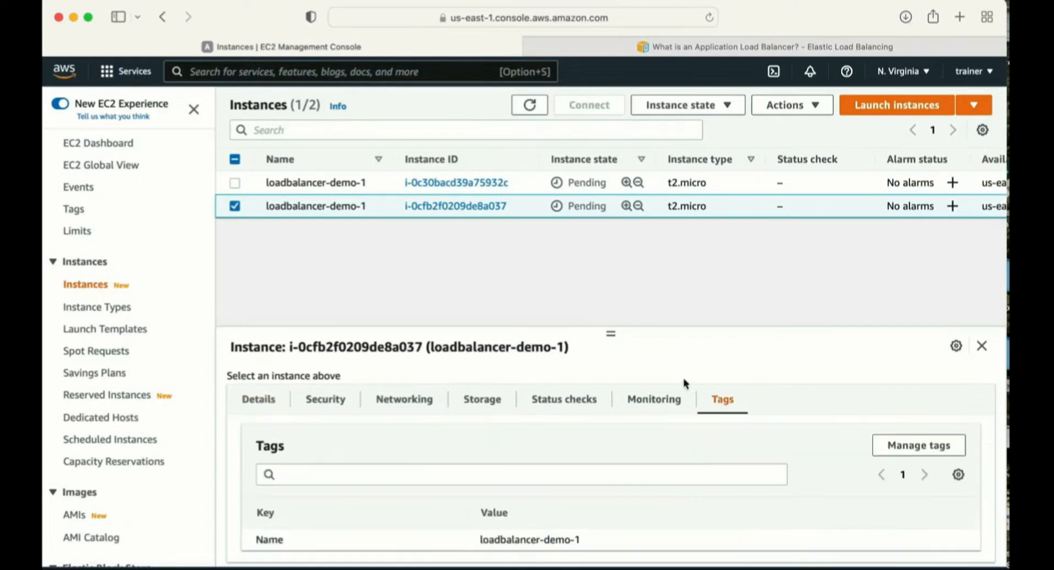
left_click(919, 445)
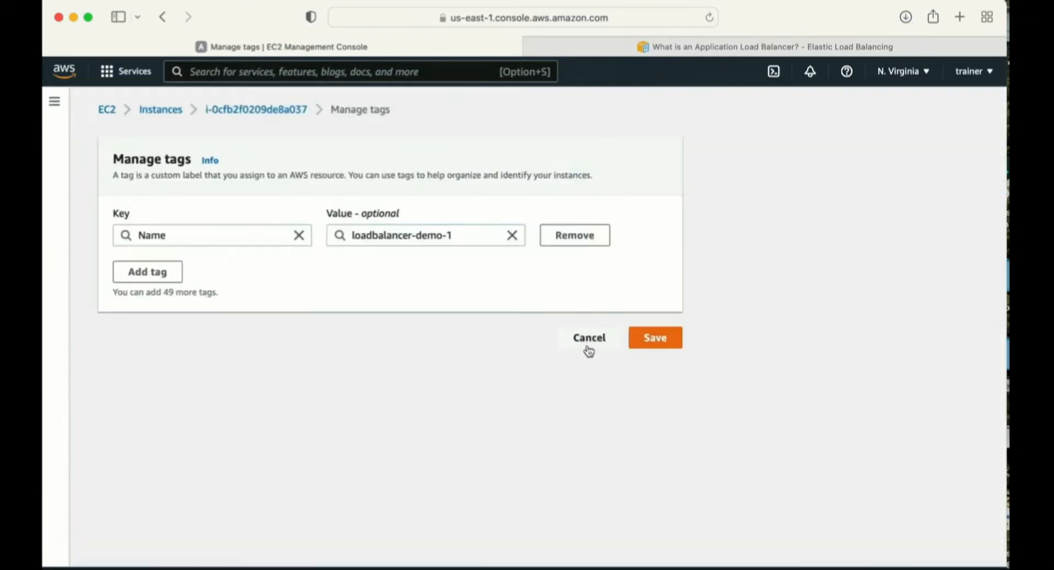
left_click(465, 235)
key("BackSpace")
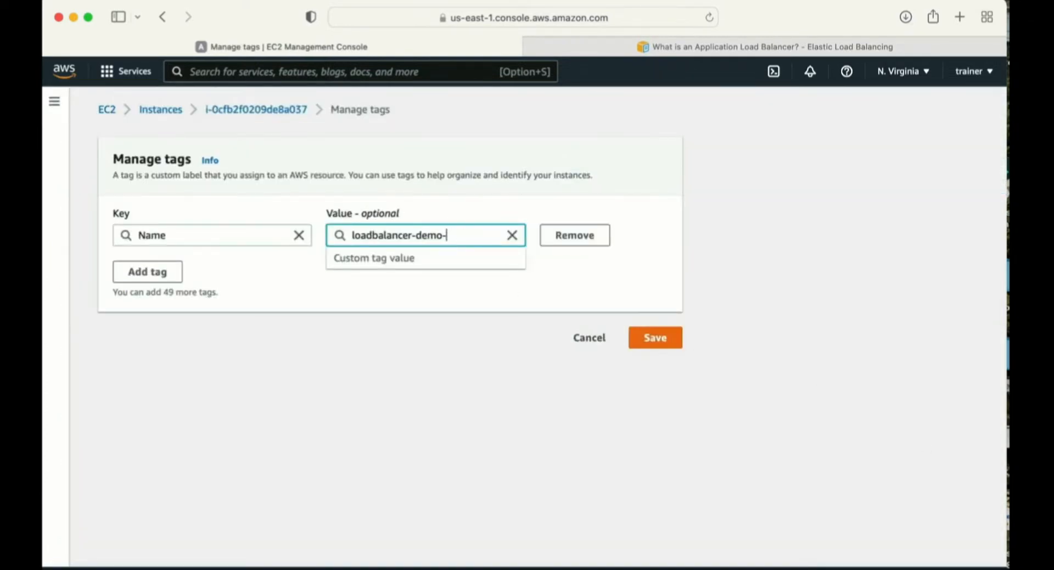
left_click(656, 345)
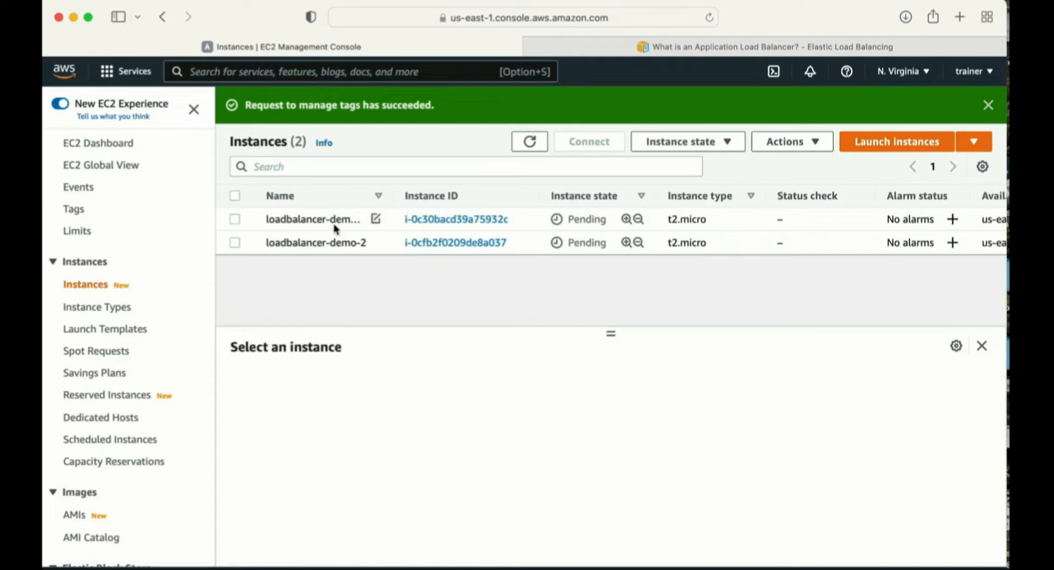
- Copy the public IPv4 address of loadbalancer-demo-1 and open it in a new browser tab
left_click_drag(286, 221, 360, 222)
left_click(234, 220)
left_click(235, 220)
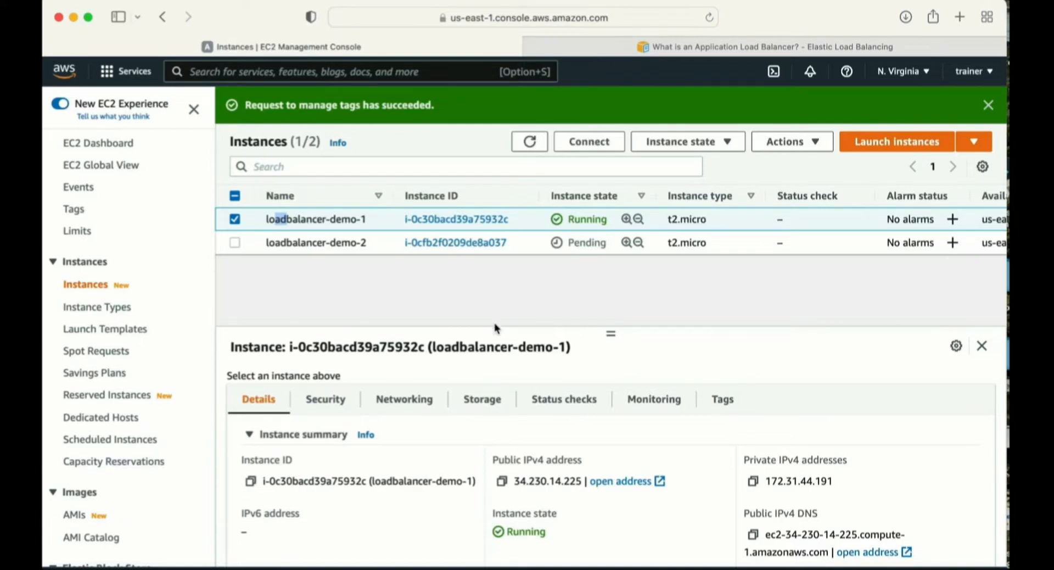
left_click(501, 482)
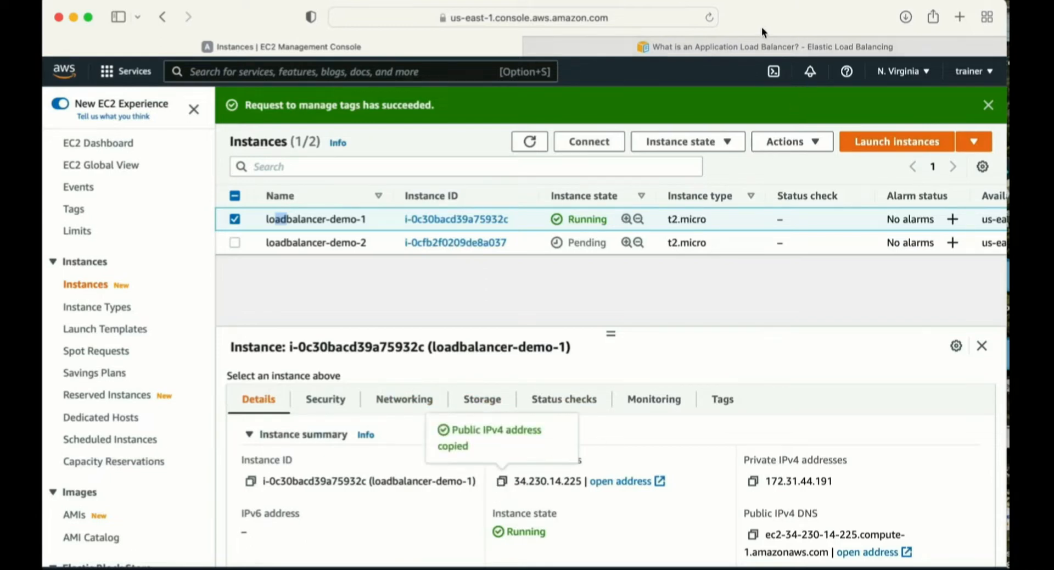
left_click(960, 17)
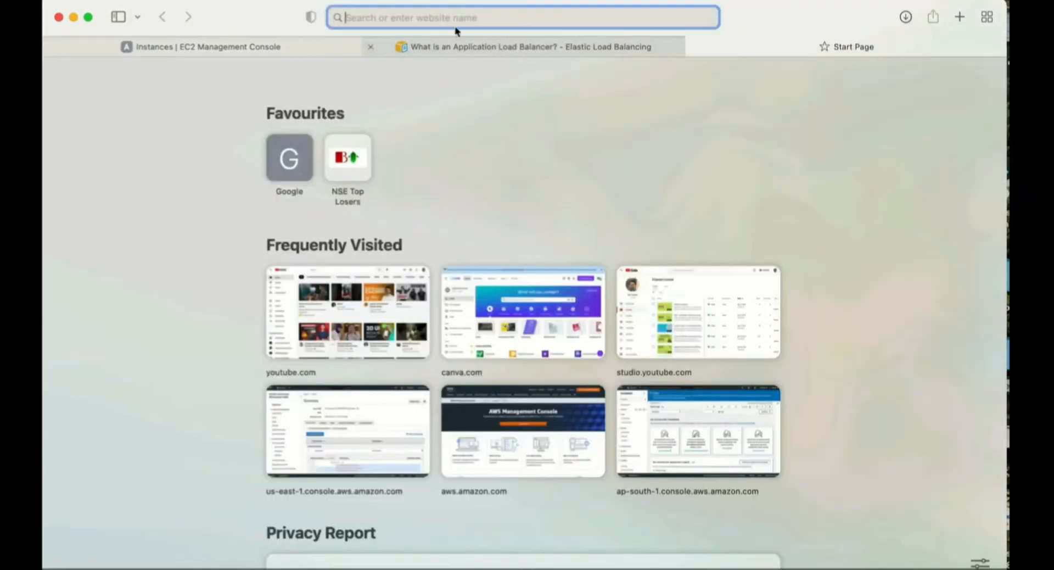
key("super+v")
key("Return")
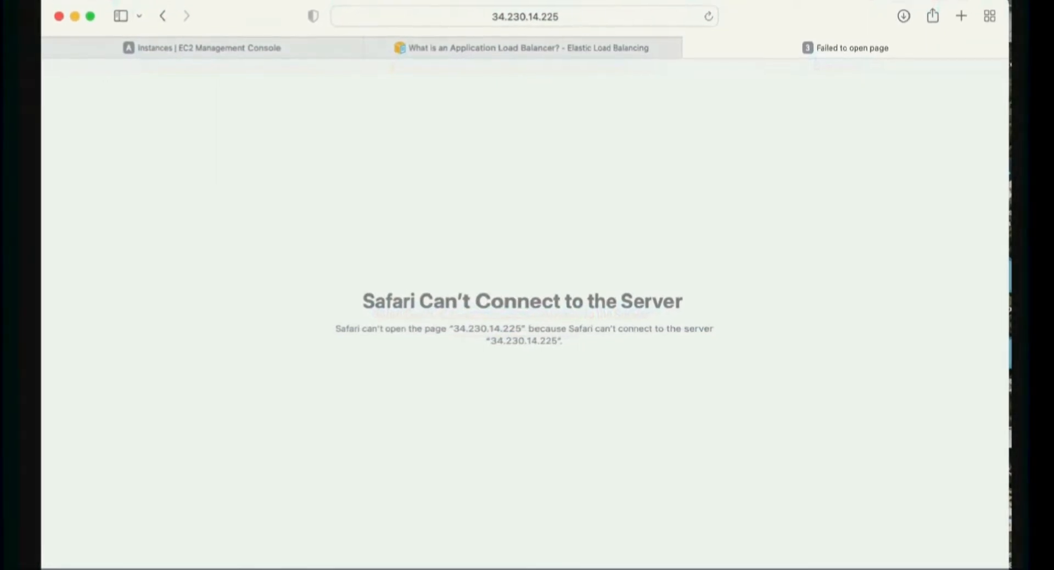
- Refresh the instances list, reload the loadbalancer-demo-1 web page and highlight its text
left_click(268, 50)
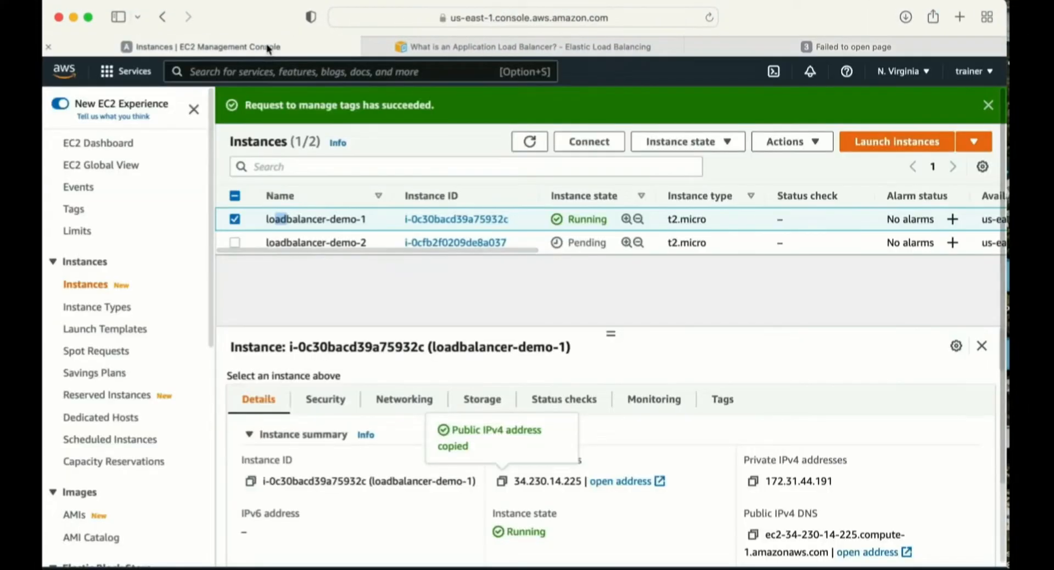
left_click(529, 141)
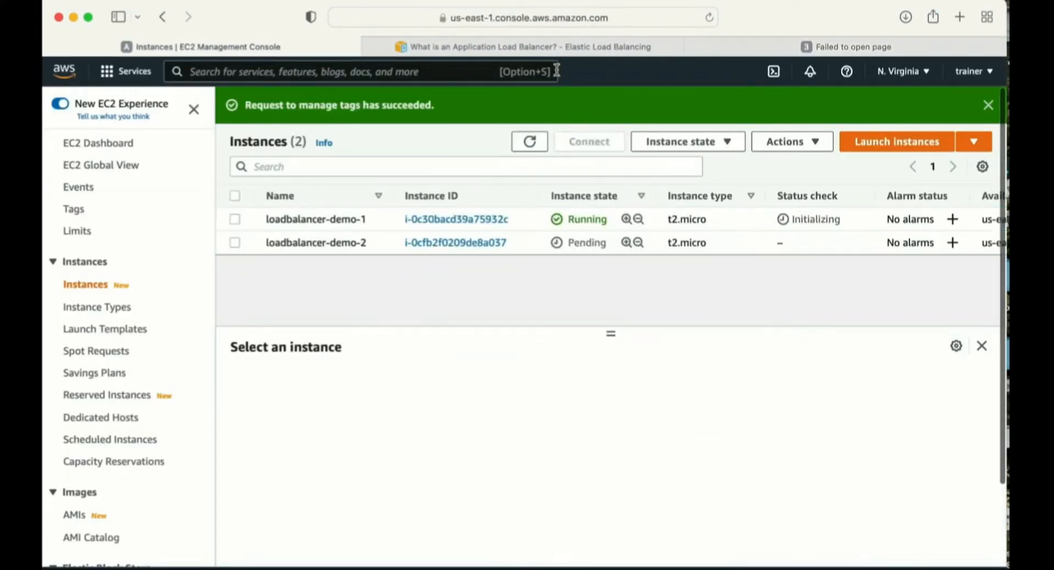
left_click(765, 48)
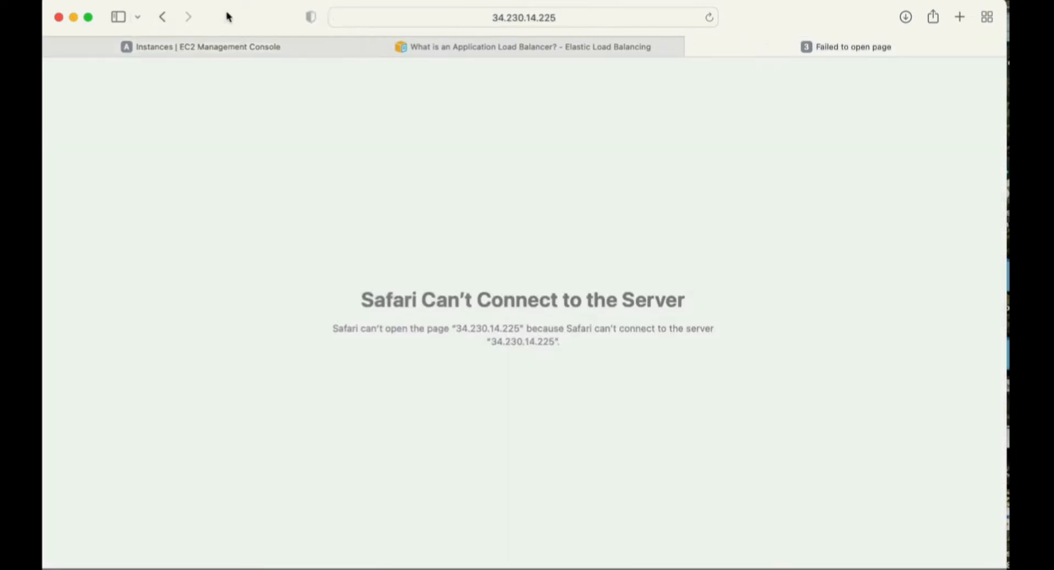
left_click(710, 17)
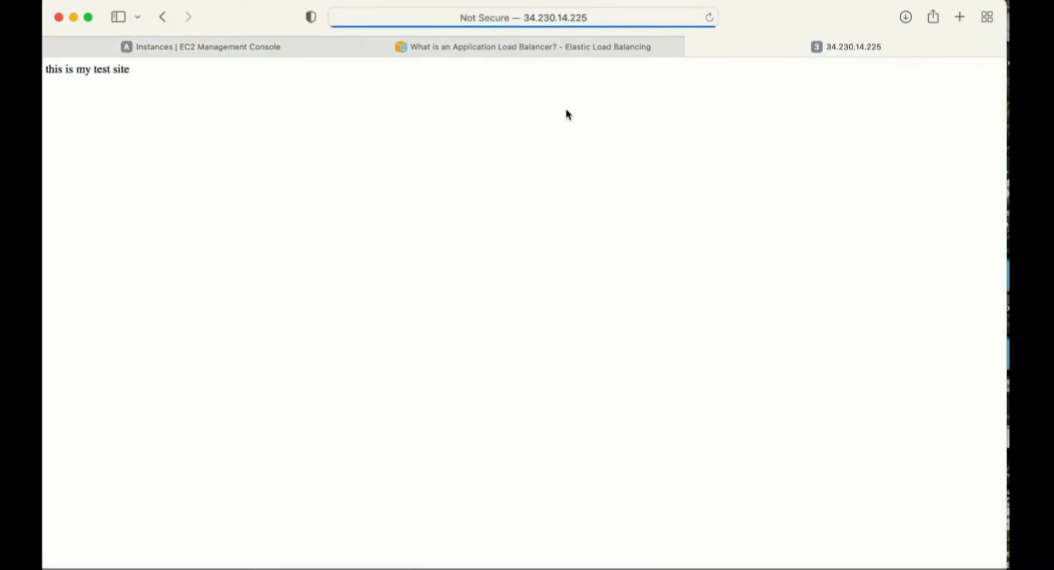
left_click_drag(137, 73, 48, 73)
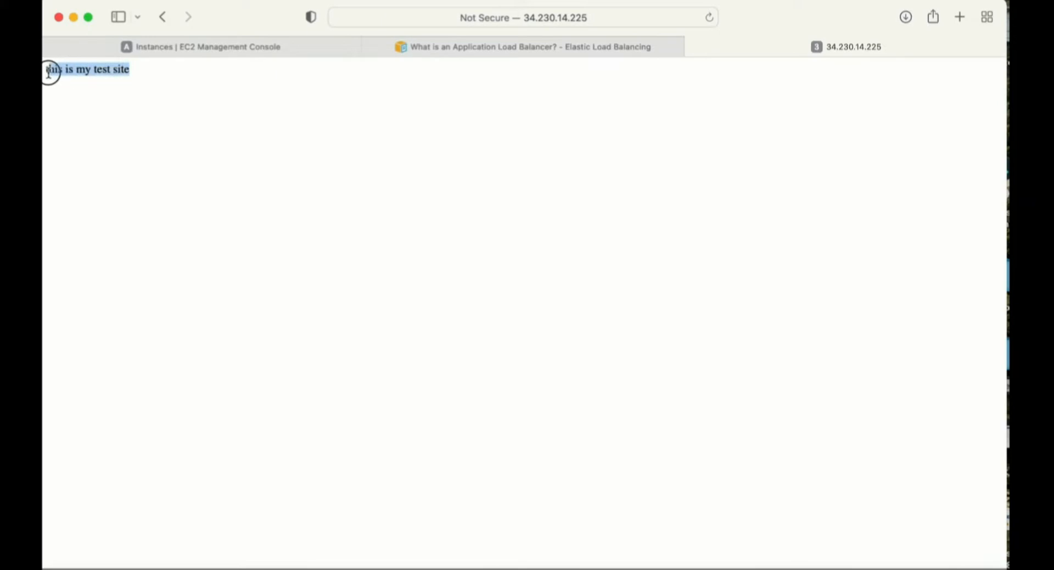
- Copy the public IPv4 address of loadbalancer-demo-2 and open it in the tab used for testing the first server
left_click(279, 49)
left_click(235, 242)
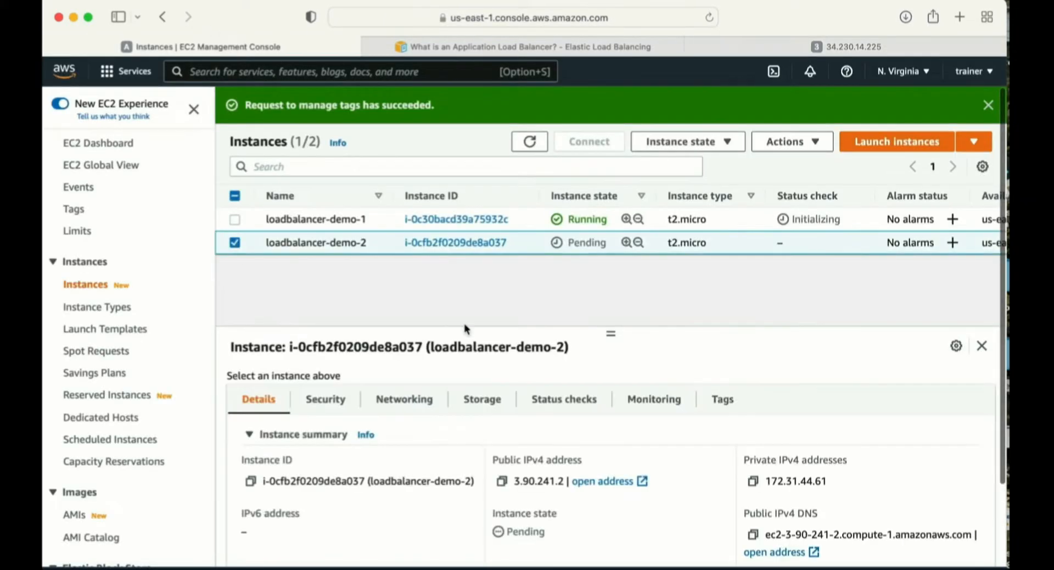
left_click(502, 483)
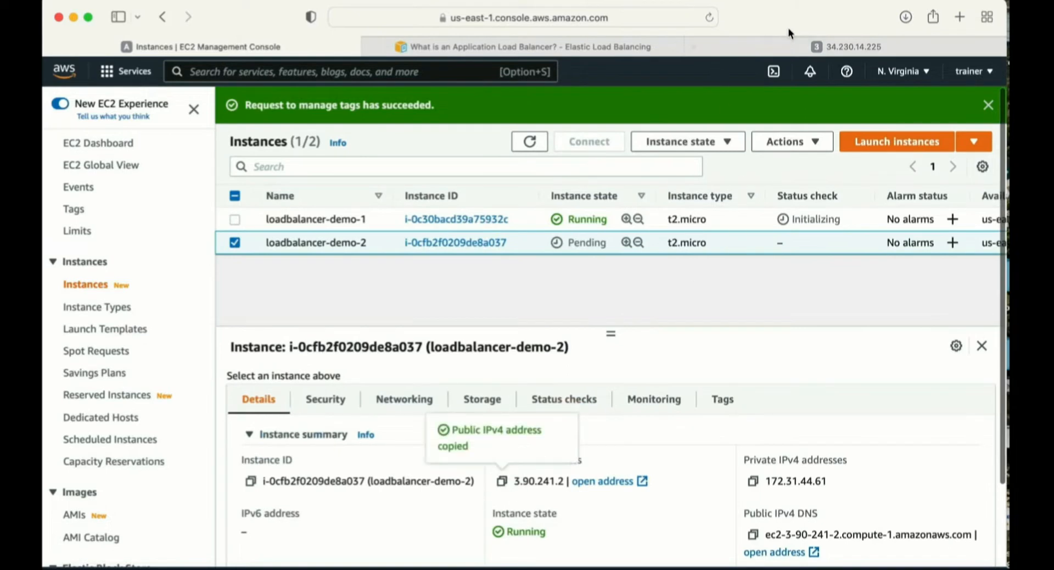
left_click(800, 46)
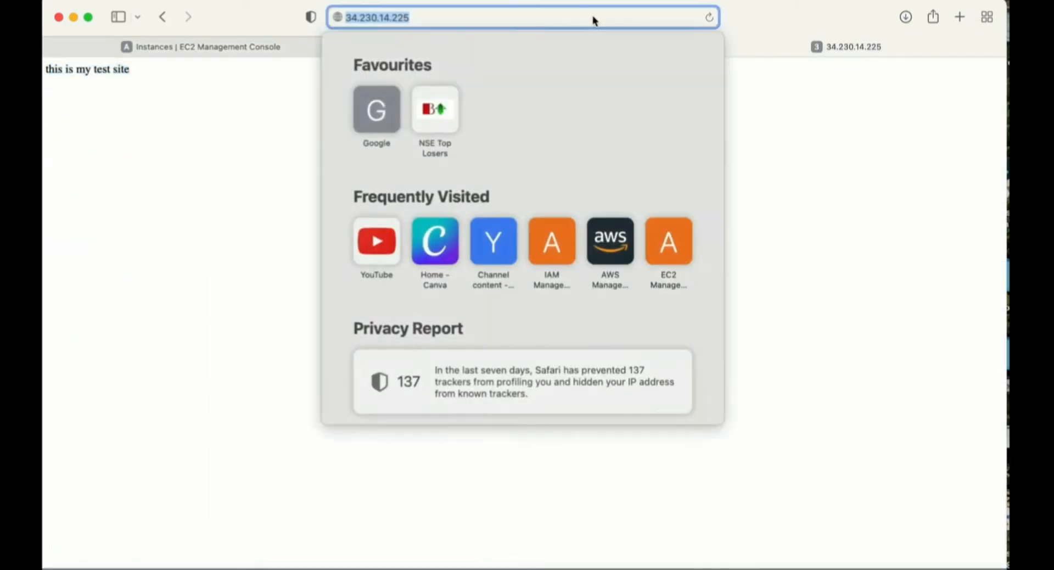
type("3.90.241.2")
key("Return")
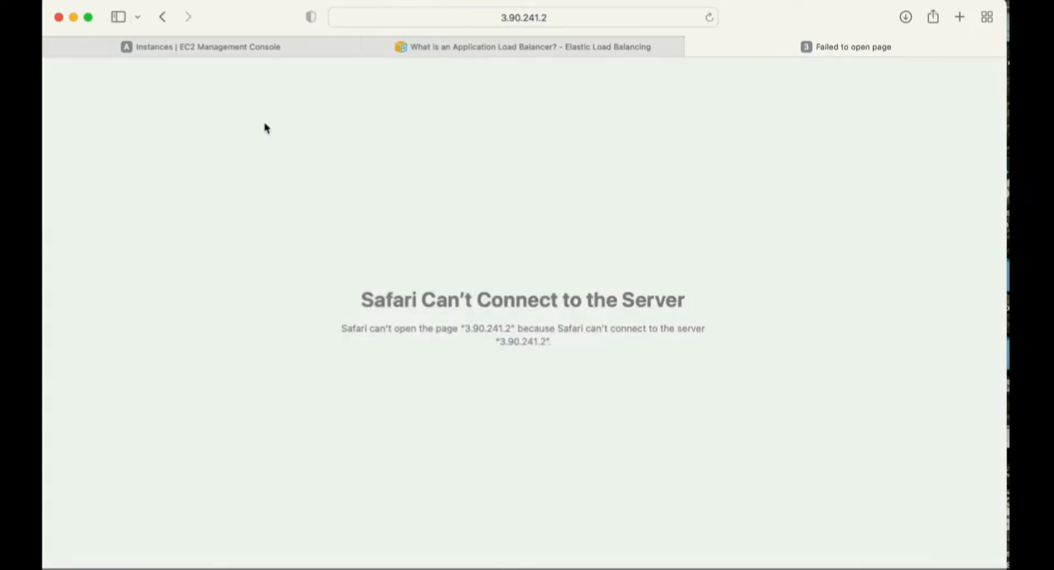
- Reload the loadbalancer-demo-2 web page repeatedly until it loads, refreshing the instances list in between
left_click(710, 19)
left_click(711, 19)
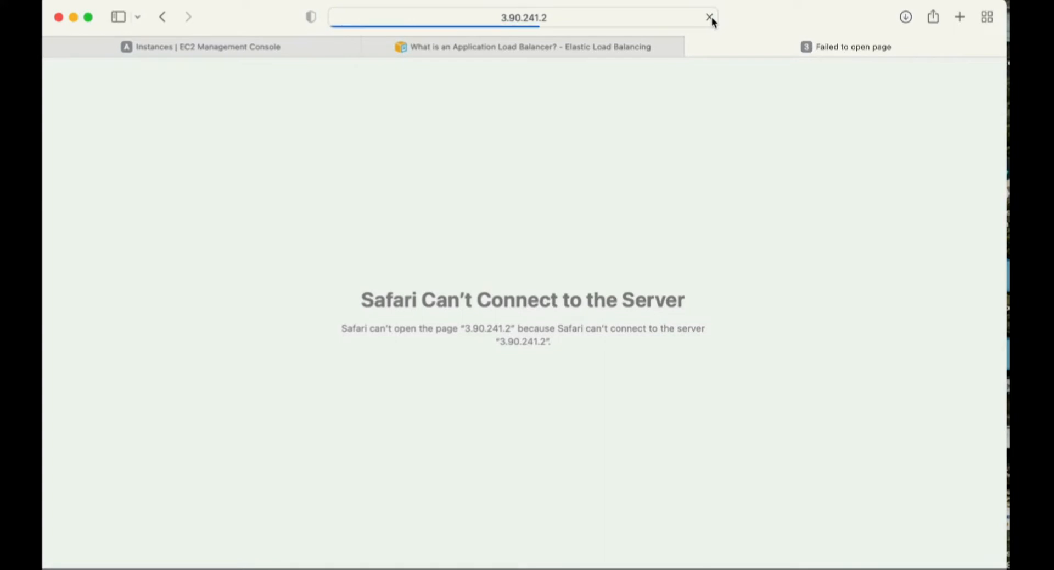
left_click(711, 18)
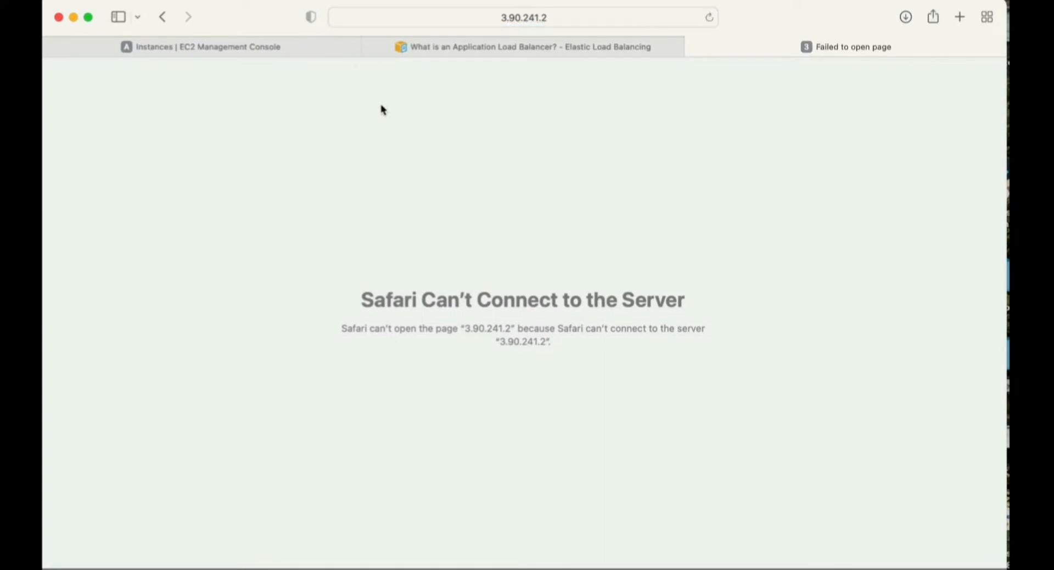
left_click(710, 19)
left_click(223, 45)
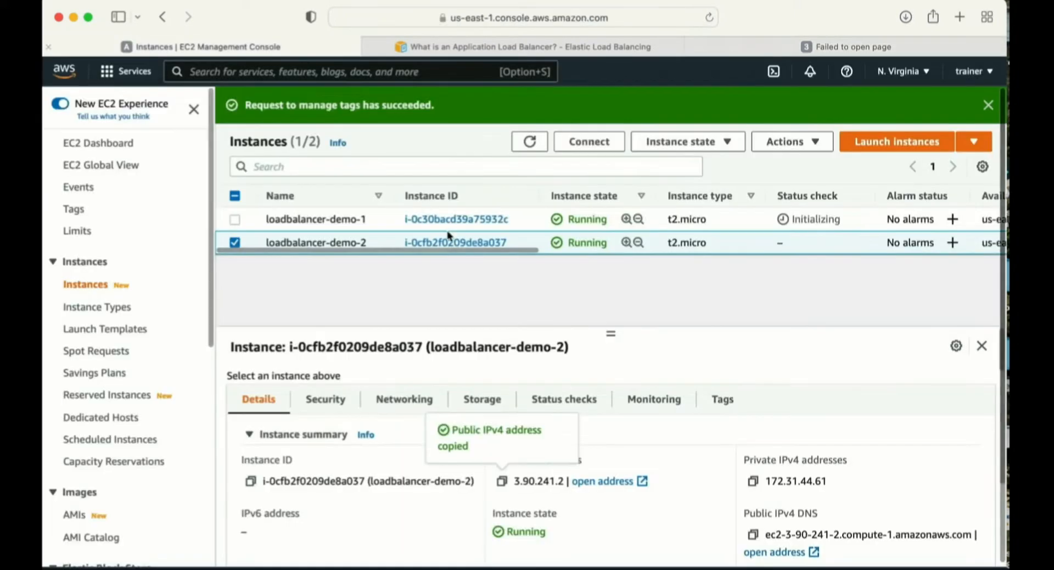
left_click(529, 141)
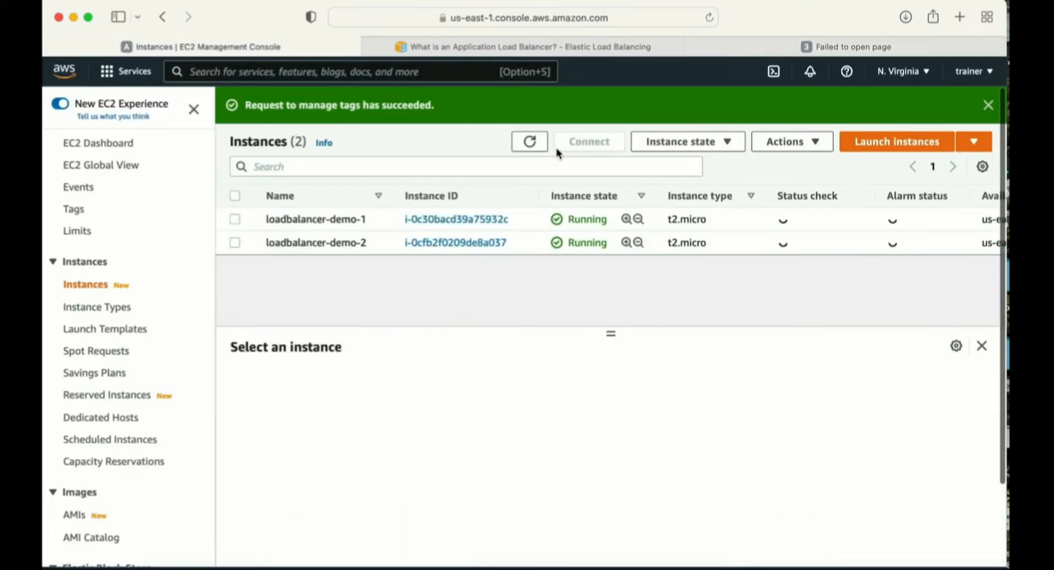
left_click(720, 45)
left_click(708, 18)
left_click(708, 20)
left_click(710, 21)
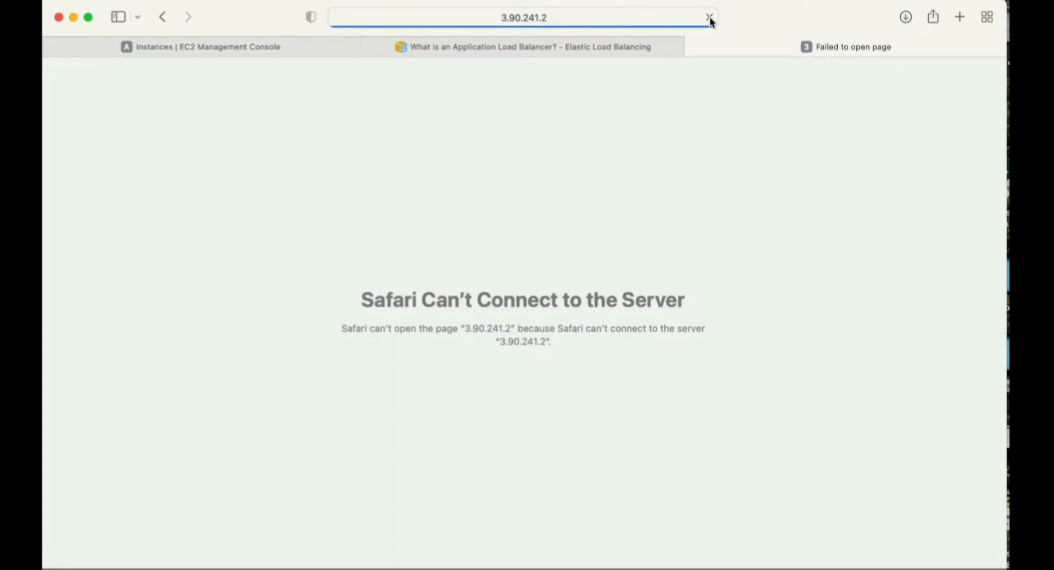
left_click(708, 19)
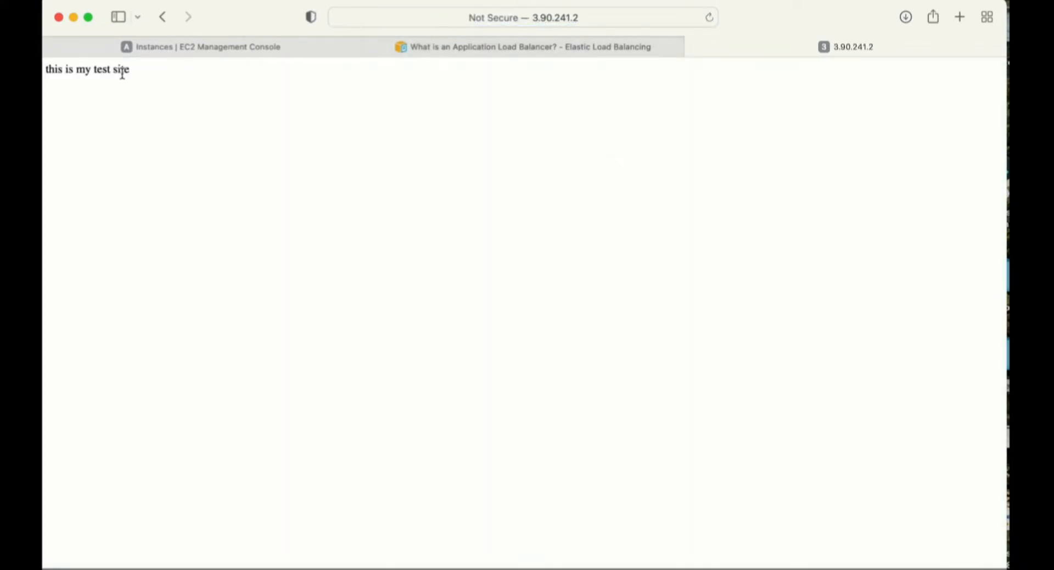
- Select loadbalancer-demo-2 in the instances list and copy its public IPv4 address
left_click(162, 49)
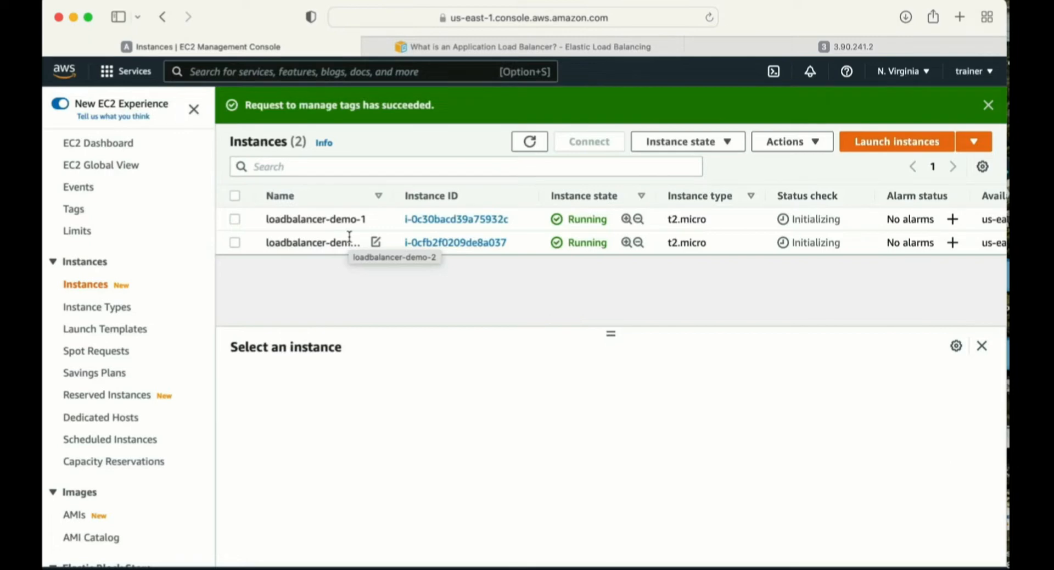
left_click(234, 242)
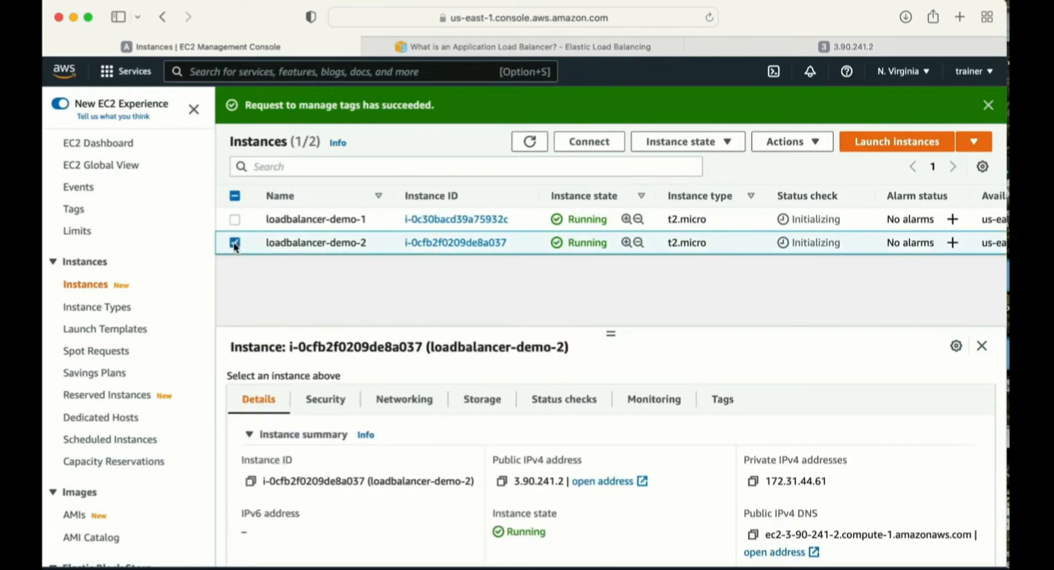
left_click(501, 480)
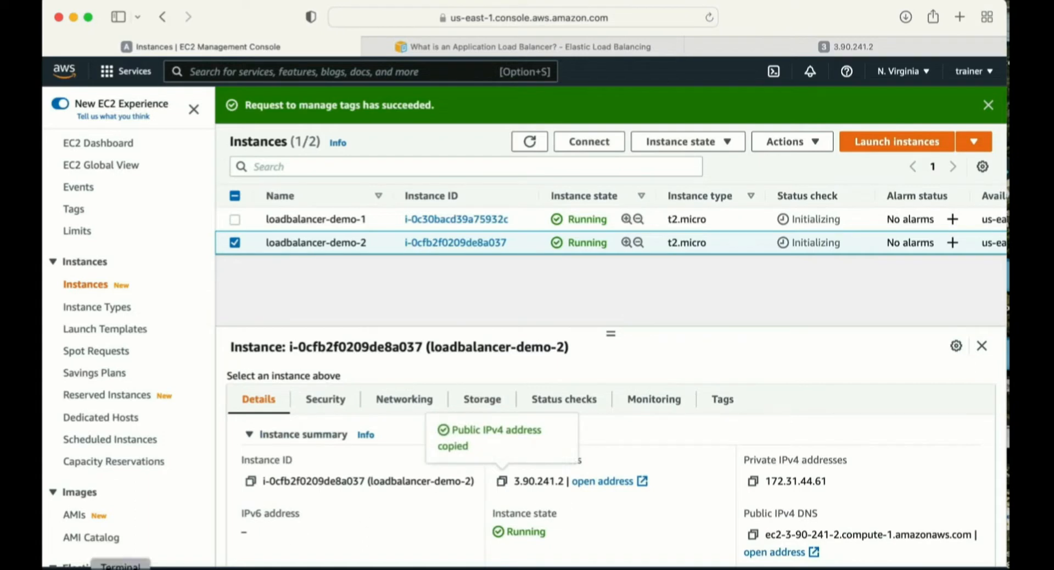
- Switch to Terminal, change to the Downloads folder and list its files to locate loadbalancer.pem
left_click(121, 567)
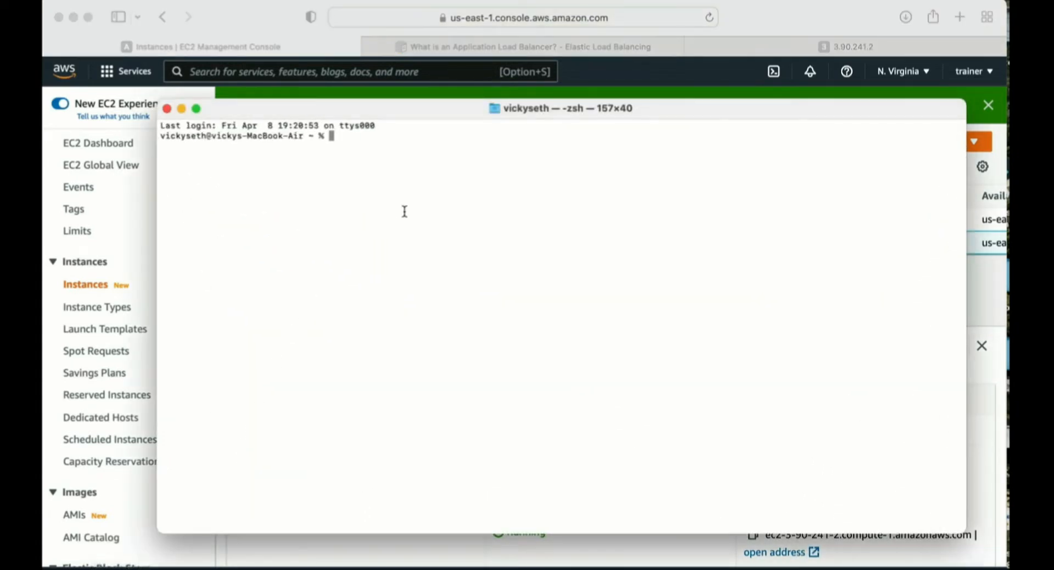
type("cd Downloads")
key("Return")
type("ls")
key("Return")
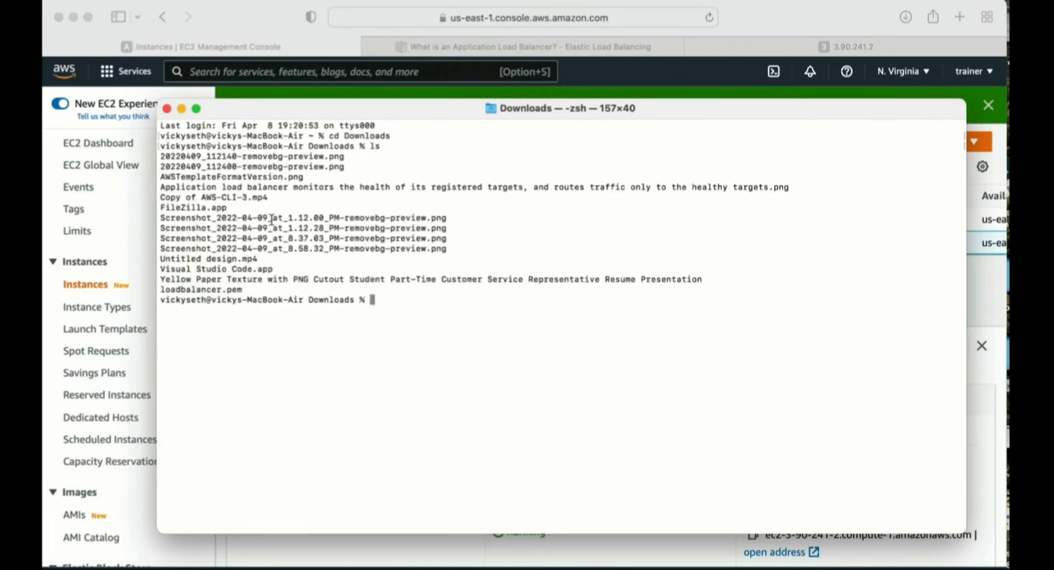
left_click_drag(165, 290, 250, 290)
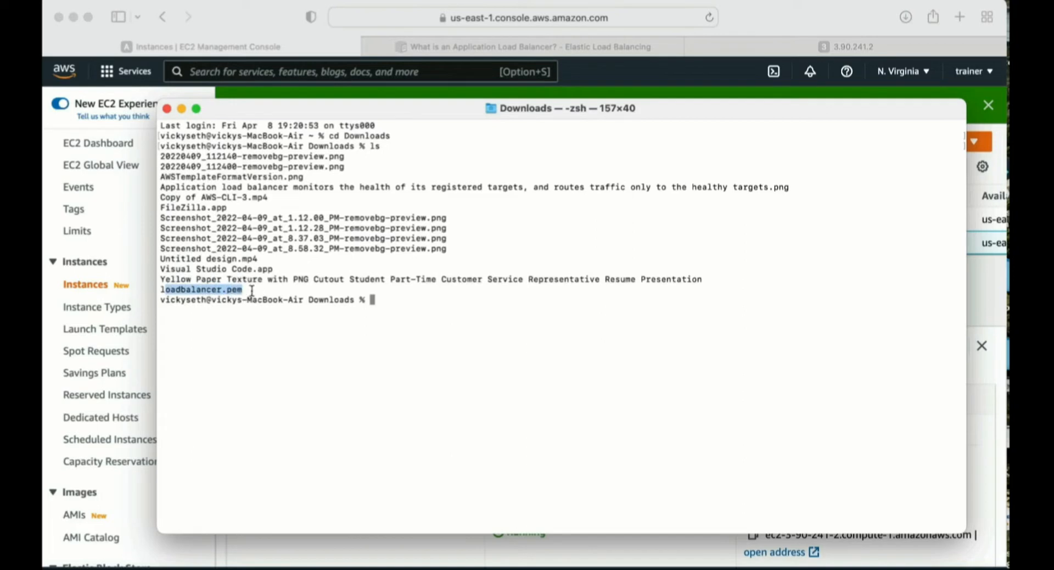
left_click(372, 300)
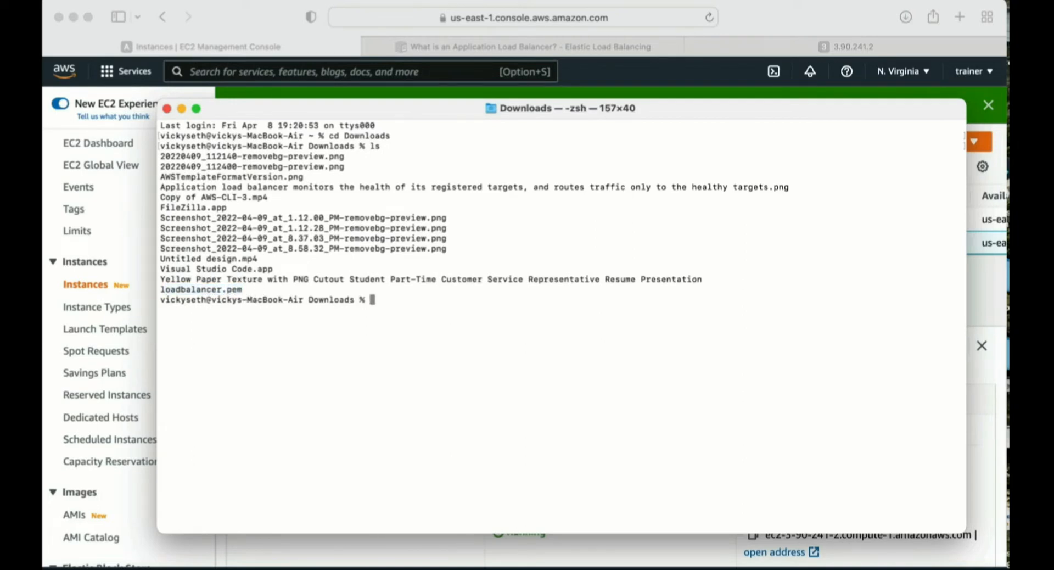
key("super+l")
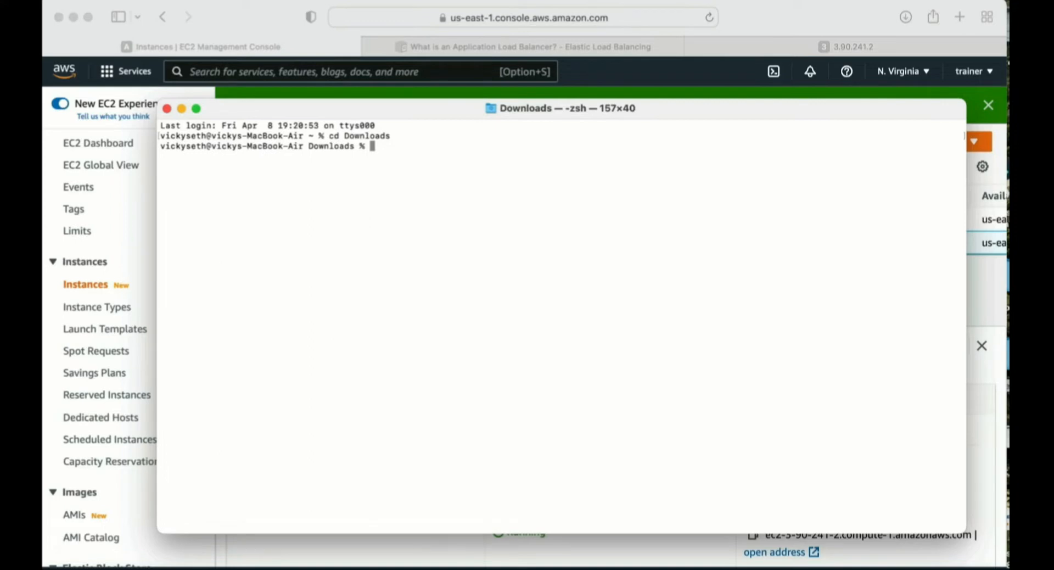
type("ssh -i loadbalancer.pem ec2-user")
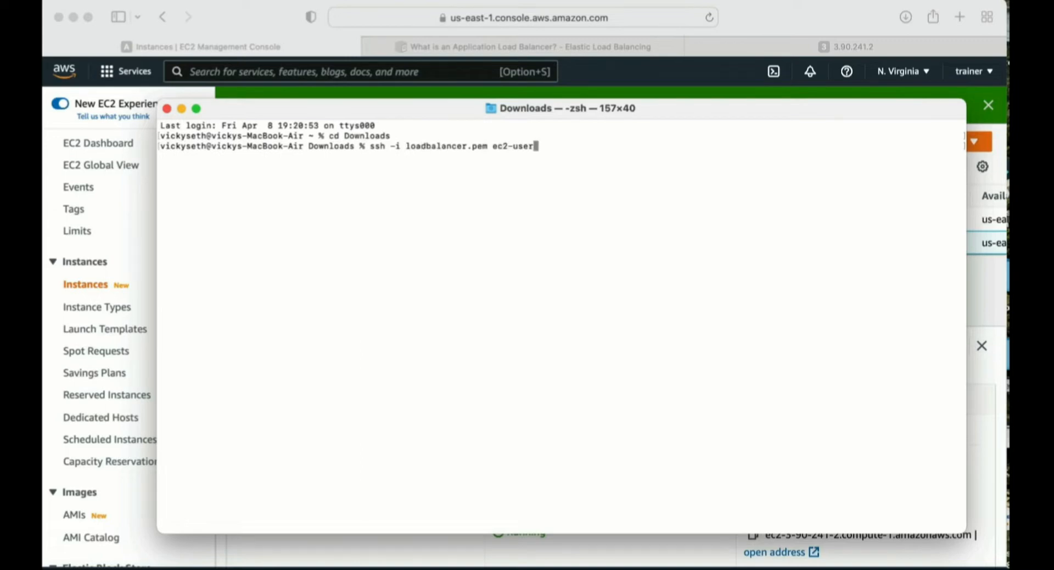
type("@")
right_click(553, 257)
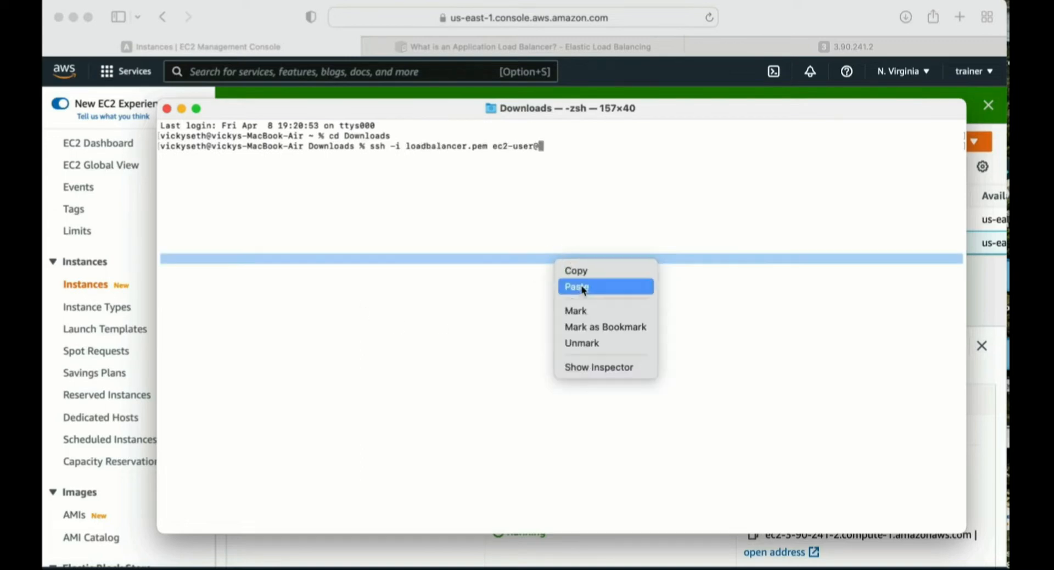
left_click(582, 287)
key("Return")
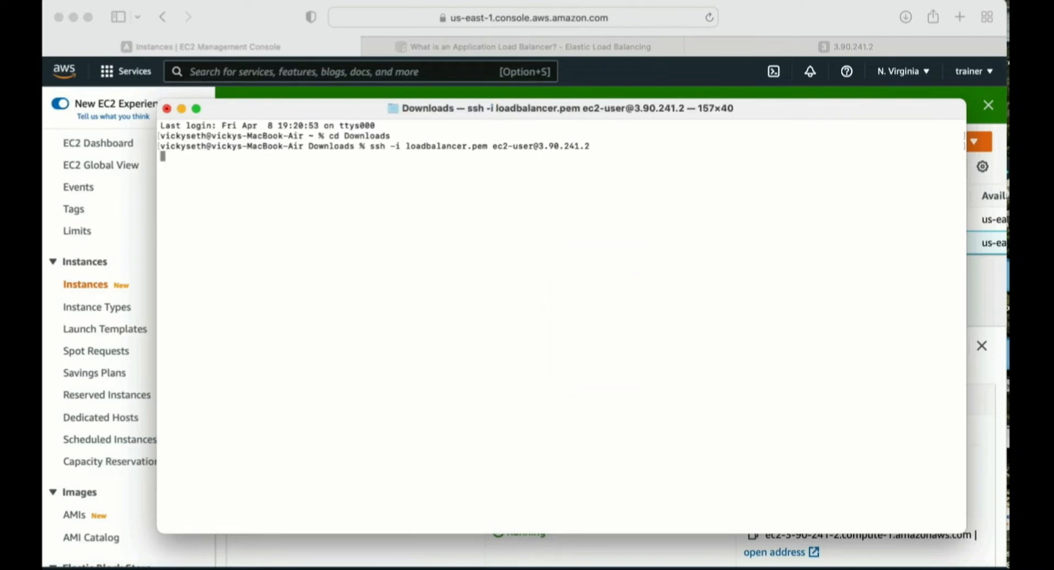
type("ye")
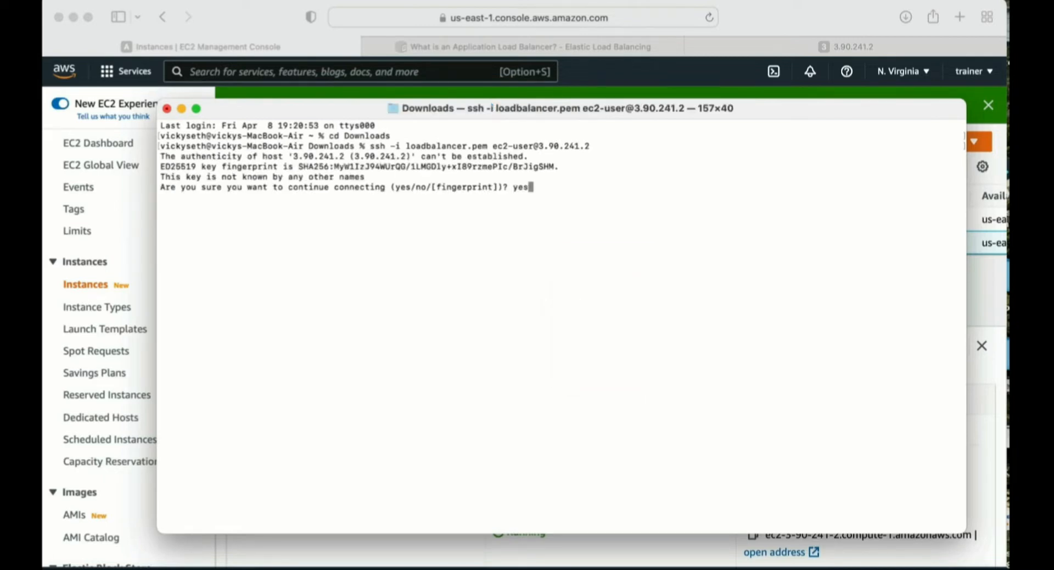
type("s")
key("Return")
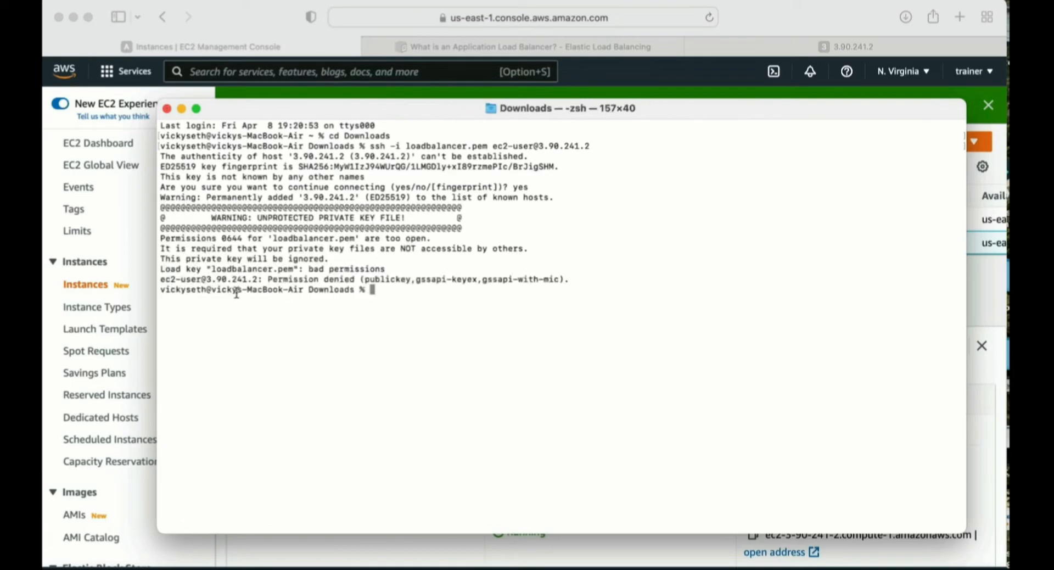
- Restrict the permissions of the loadbalancer.pem key file with chmod 400
left_click_drag(230, 218, 415, 219)
left_click(422, 302)
left_click_drag(304, 279, 480, 289)
left_click(478, 300)
type("chmod 400 load")
key("Tab")
key("Return")
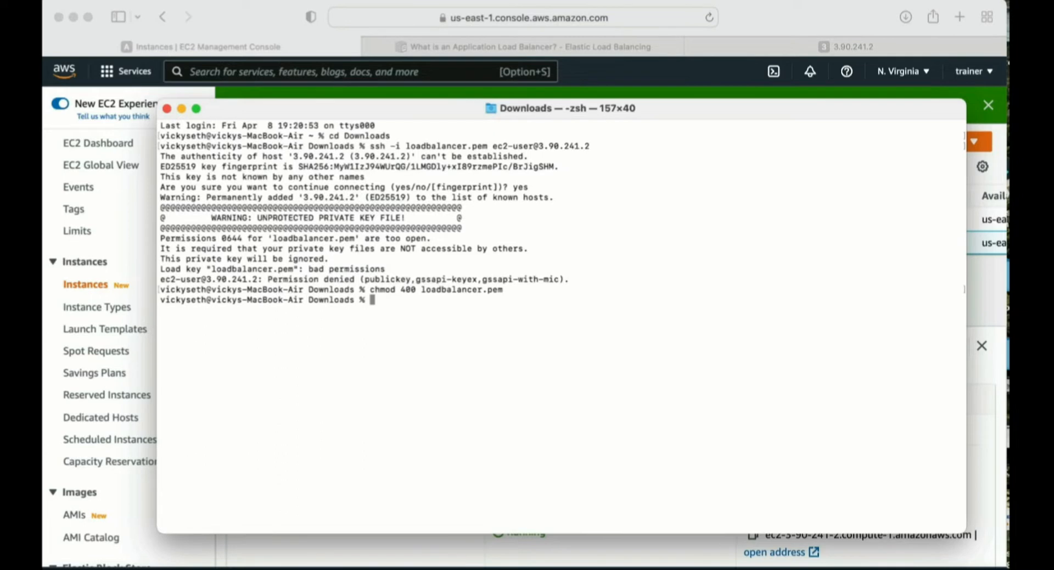
key("Up")
key("Up")
key("Return")
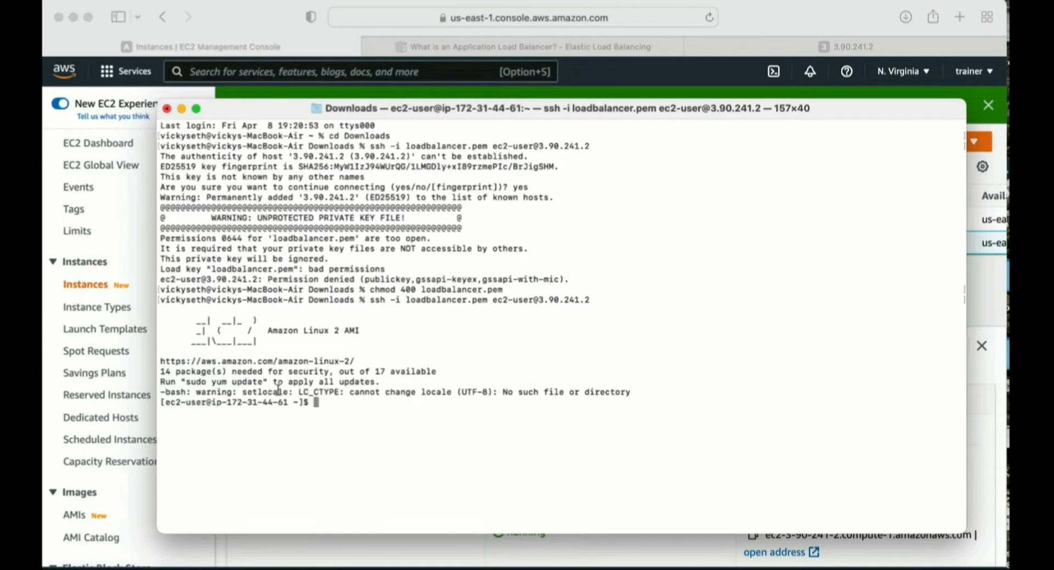
key("super+l")
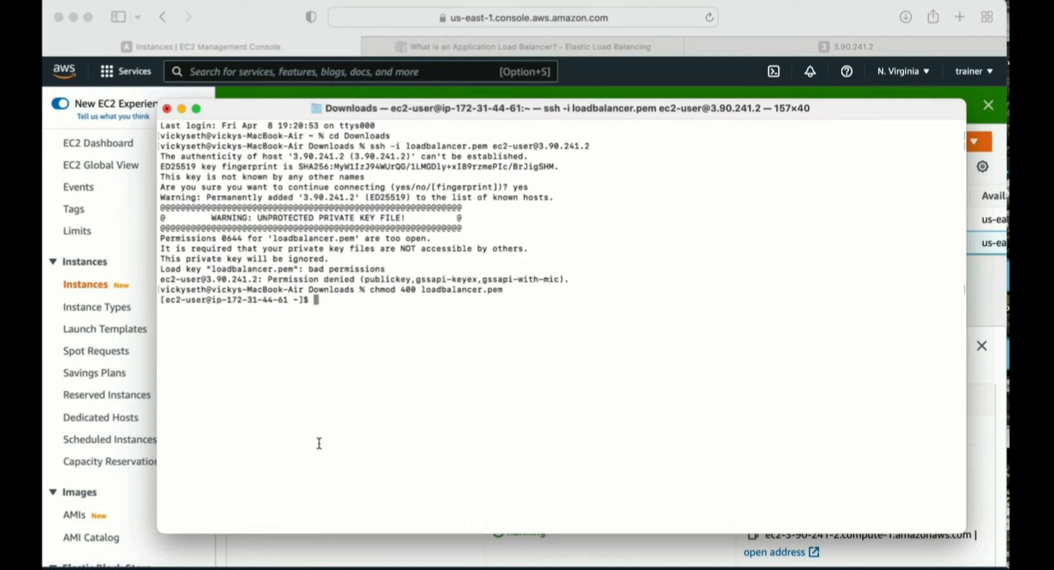
key("super+k")
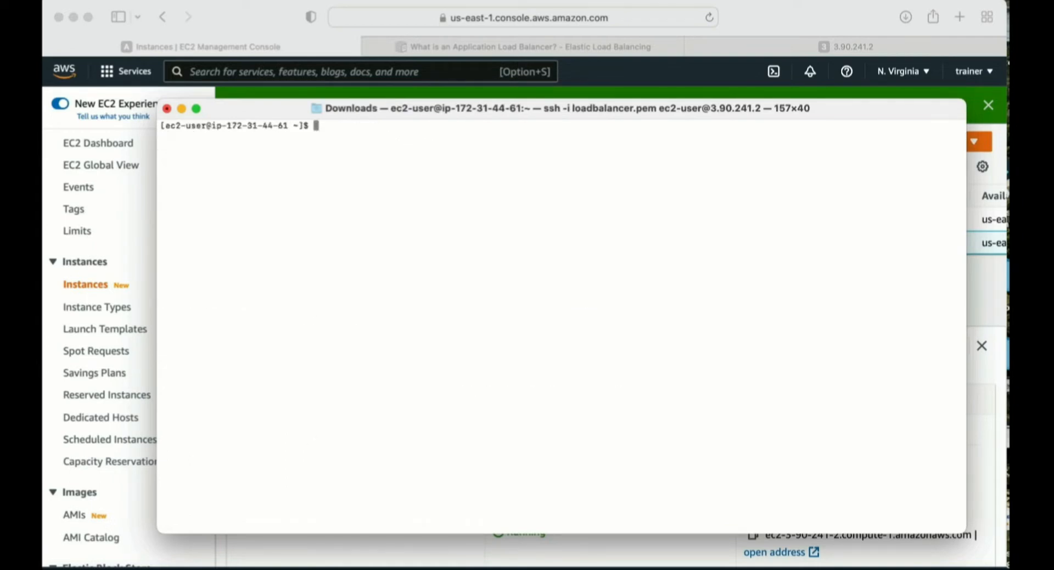
key("Return")
key("Return")
- Change to the /var/www/html/ folder on the server and list its files
type("cd ")
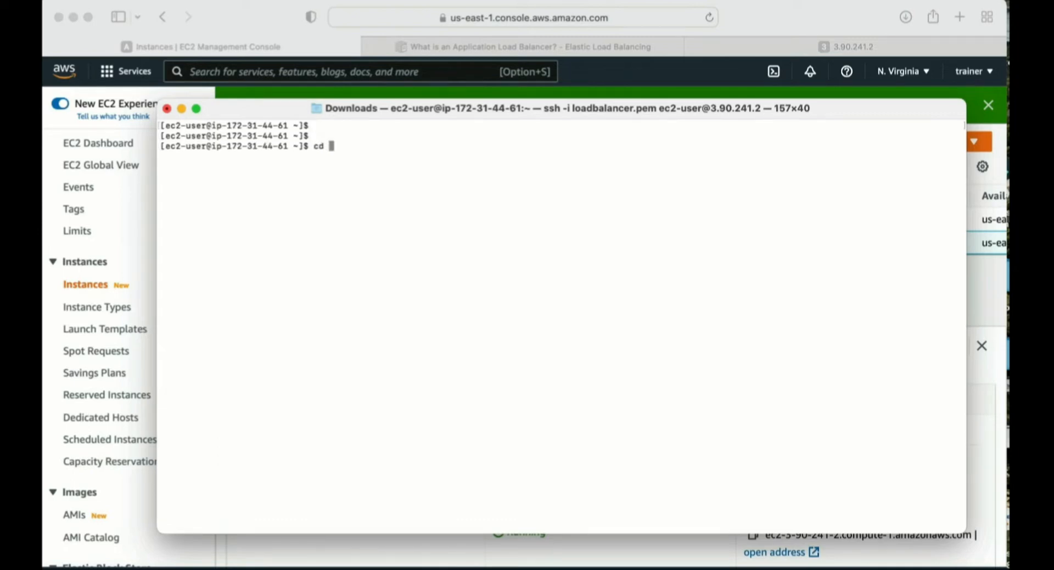
type("/var.")
key("BackSpace")
type("/www/html/")
key("Return")
type("ls")
key("Return")
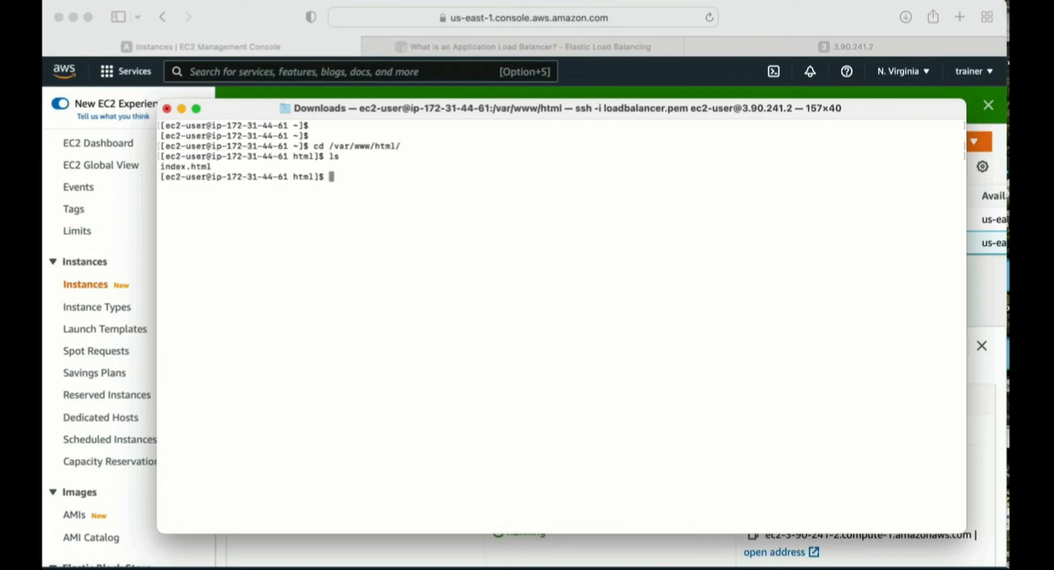
- Print the contents of index.html with cat to check the current page text
type("cat in")
key("Tab")
key("Return")
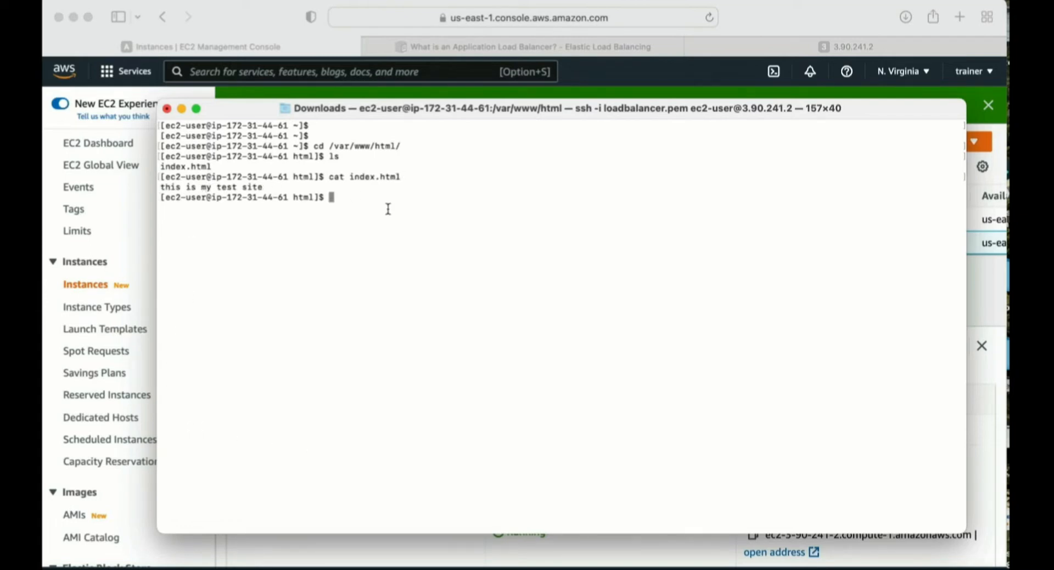
- Edit index.html with sudo nano, replace the word "test" with "dev", and save the file
type("sudo nano index.html")
key("Return")
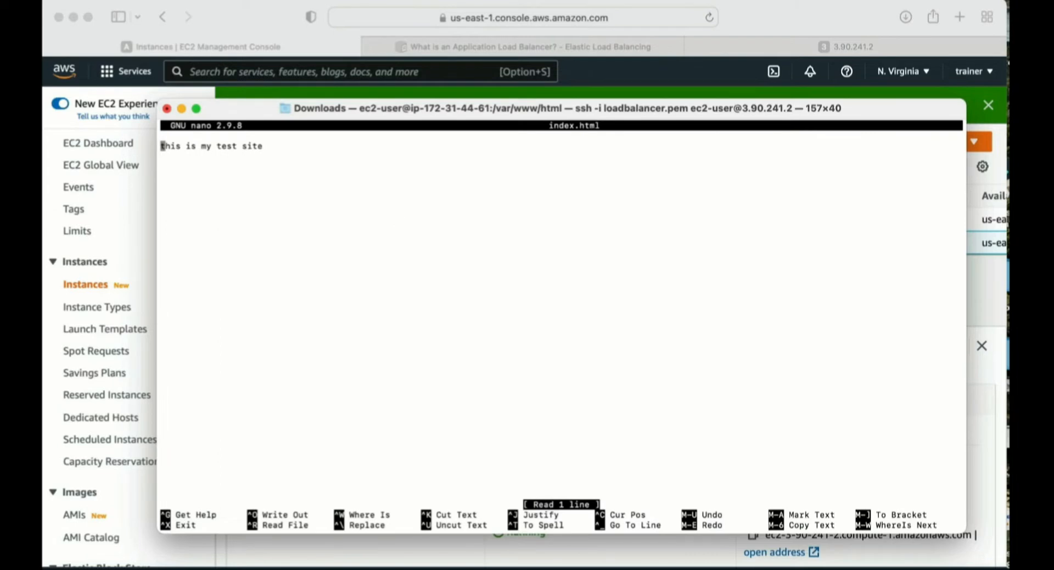
key("Right")
key("Right")
key("Right")
key("Right")
key("Right")
key("Right")
key("Right")
key("Right")
key("Right")
key("Right")
key("Right")
key("Right")
key("Right")
key("Right")
key("Right")
key("BackSpace")
key("BackSpace")
key("BackSpace")
key("BackSpace")
key("BackSpace")
type("dev")
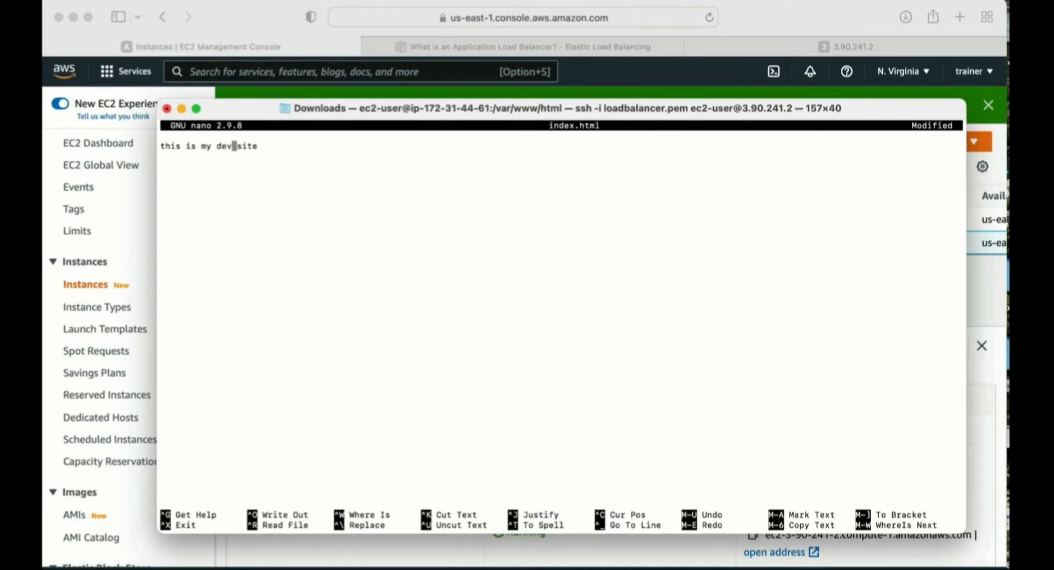
key("ctrl+x")
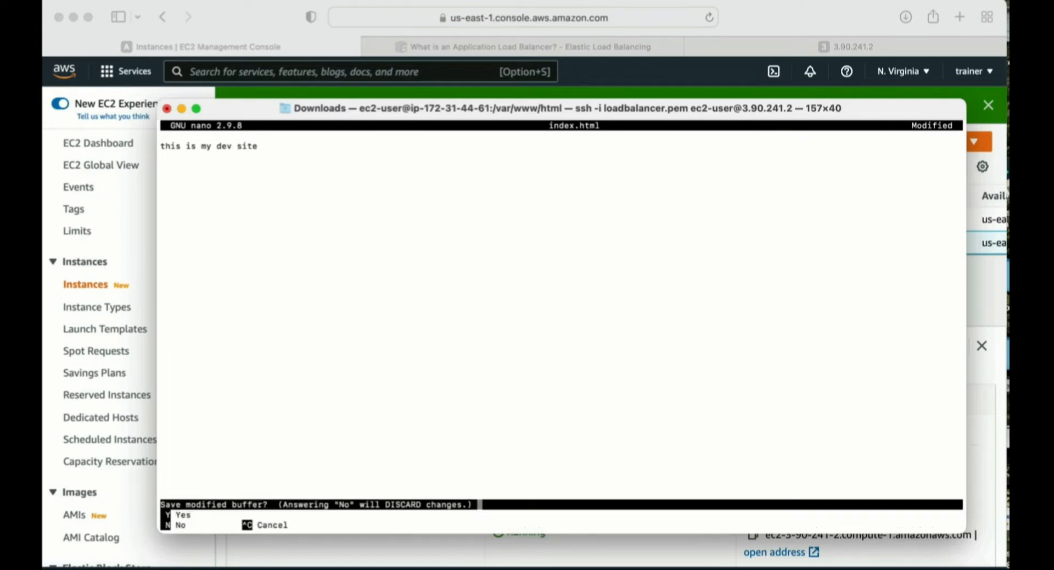
key("y")
key("Return")
- Print index.html with cat again to verify the saved edit
type("cat ")
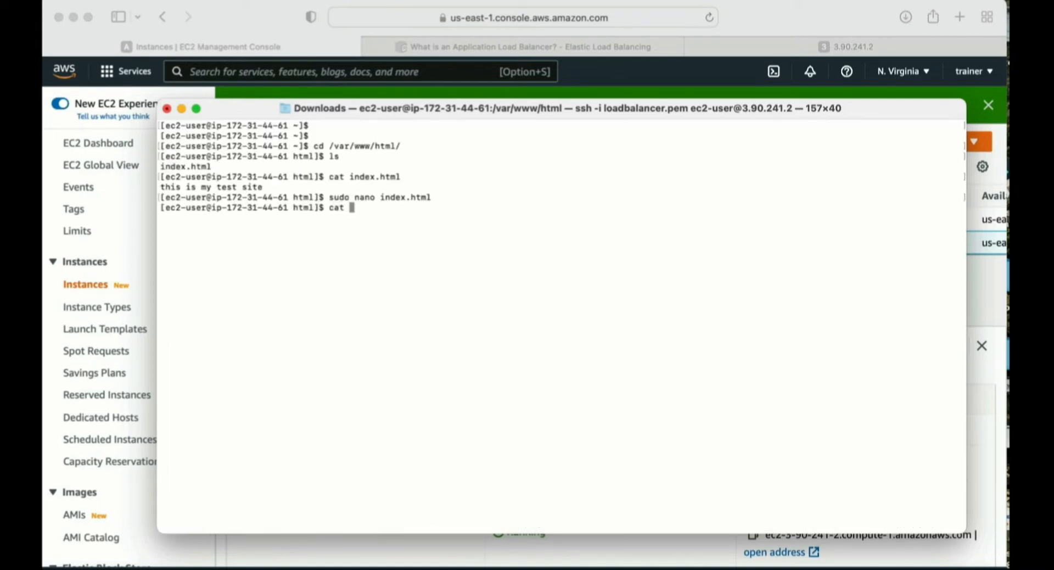
type("ind")
key("Tab")
key("Return")
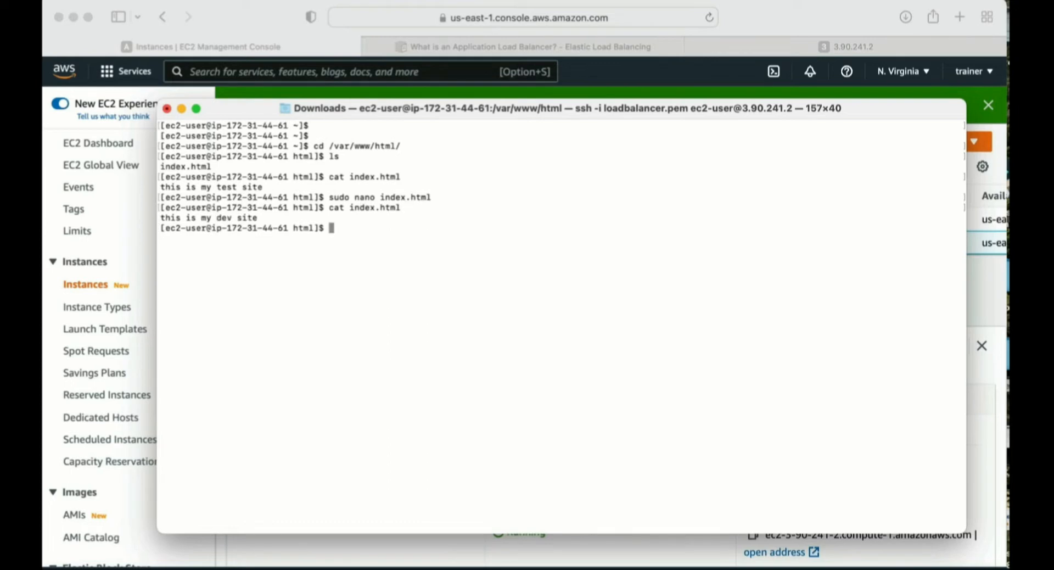
- Minimise Terminal and reload the 3.90.241.2 page in the browser to check the updated site text
left_click(181, 109)
left_click(772, 46)
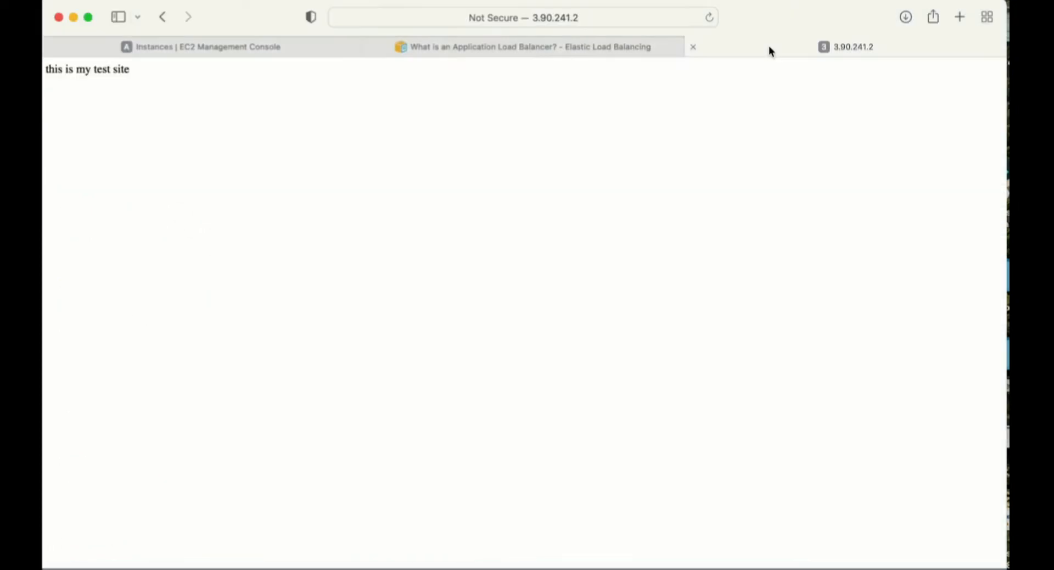
left_click(708, 17)
left_click(91, 67)
left_click_drag(91, 67, 150, 64)
- Return to the EC2 instances list and examine the Availability Zone of both load balancer demo instances
left_click(179, 47)
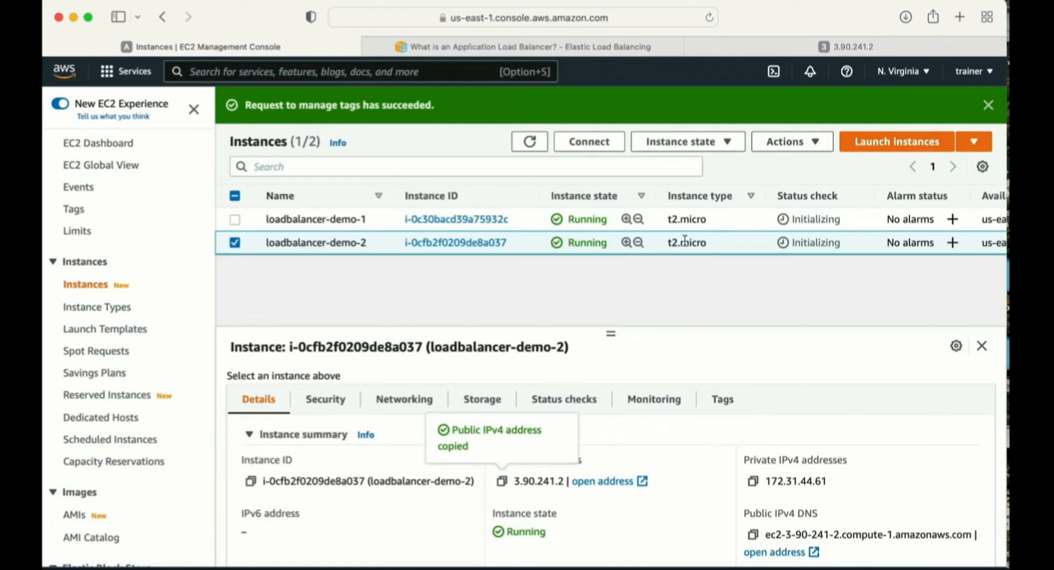
scroll(685, 240, "right", 5)
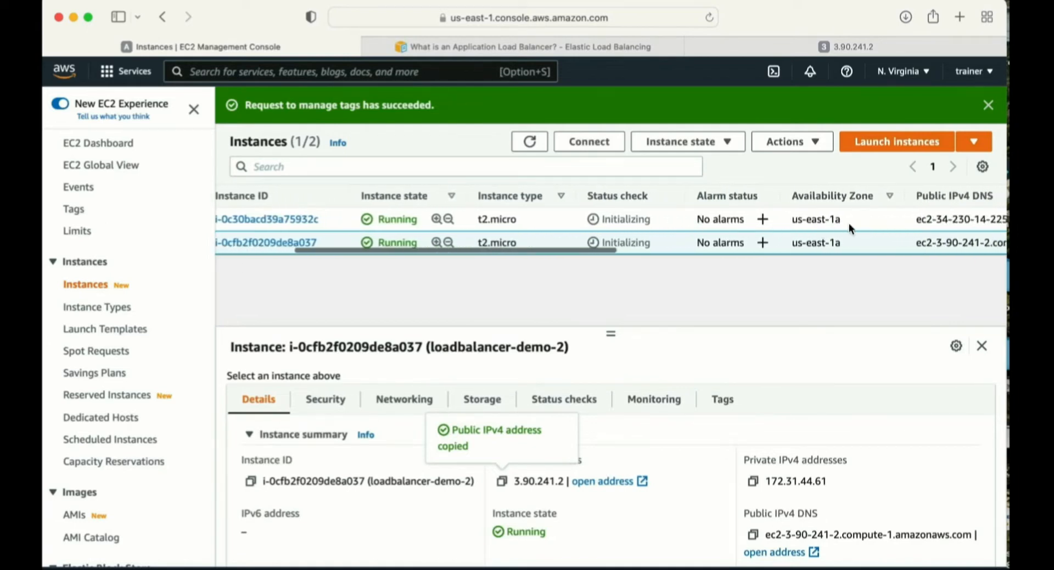
left_click_drag(848, 220, 790, 219)
scroll(557, 241, "left", 5)
- Open the Load Balancers page of the EC2 console
scroll(150, 374, "down", 4)
scroll(151, 375, "down", 5)
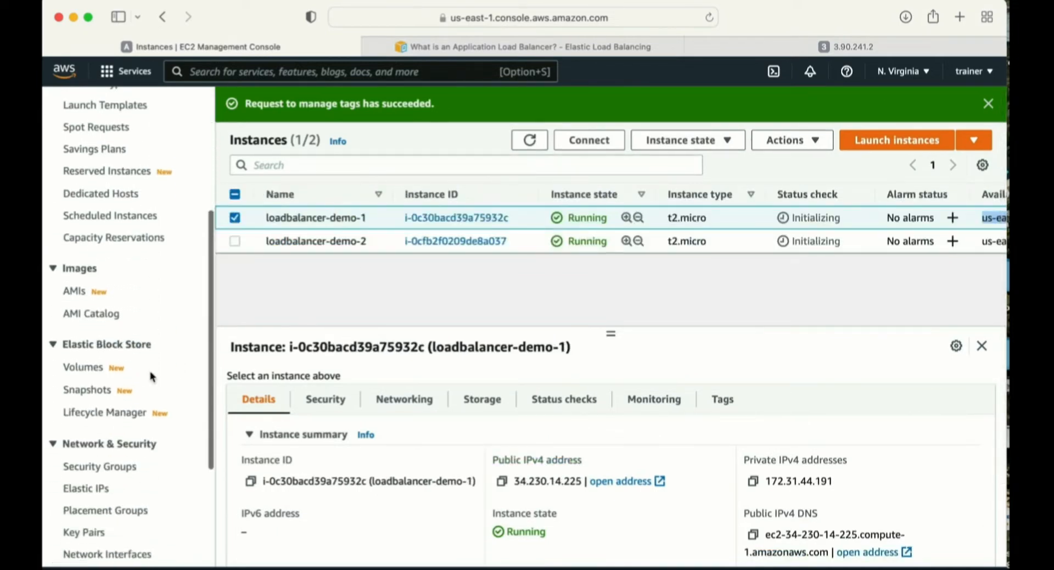
scroll(151, 374, "up", 7)
scroll(152, 376, "down", 5)
scroll(152, 376, "up", 4)
scroll(152, 376, "down", 2)
scroll(153, 377, "down", 8)
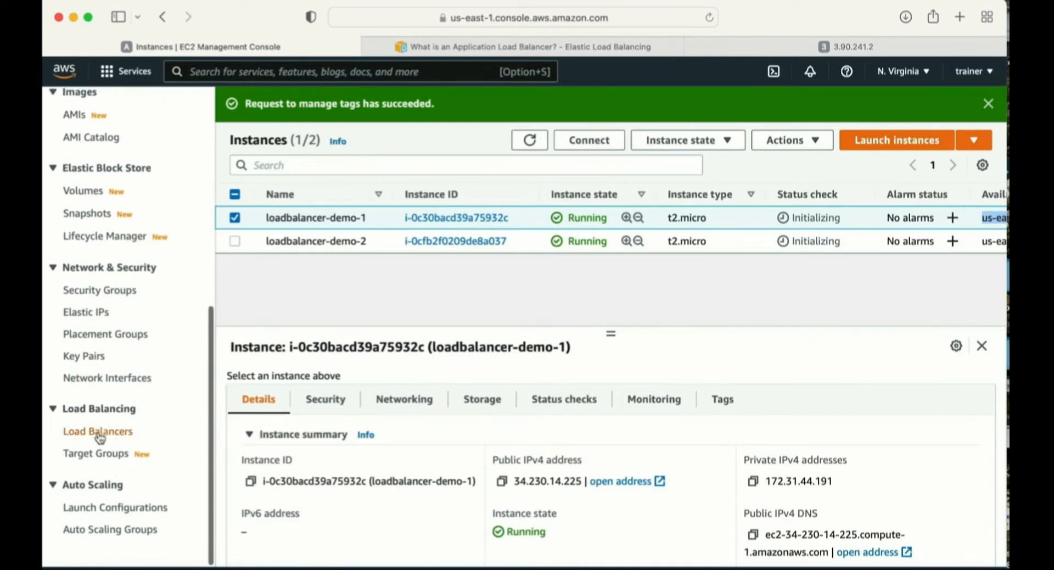
left_click(99, 434)
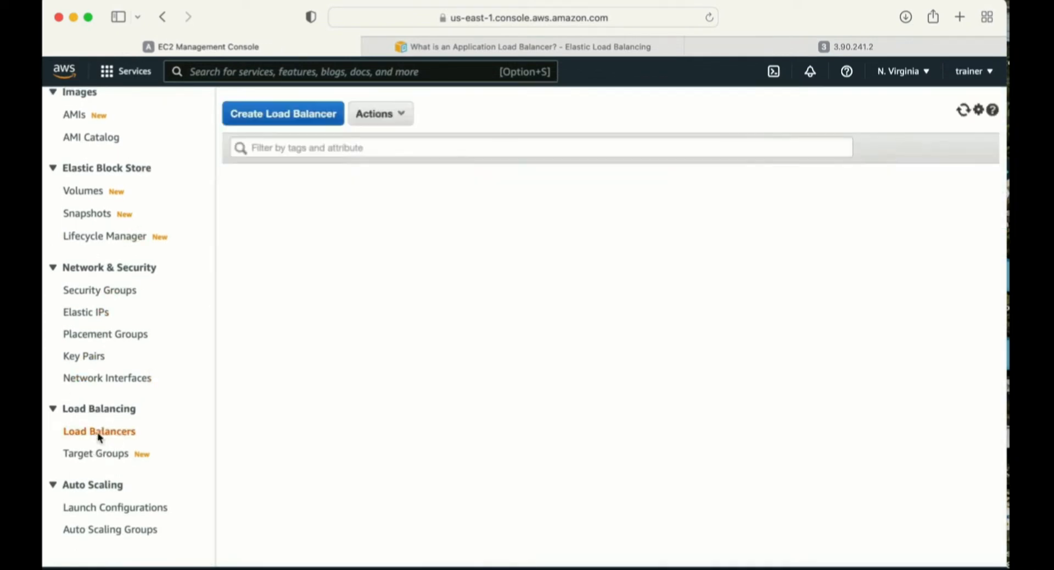
- Open the load balancer type selection, review the available types and return to the load balancers list
left_click(266, 115)
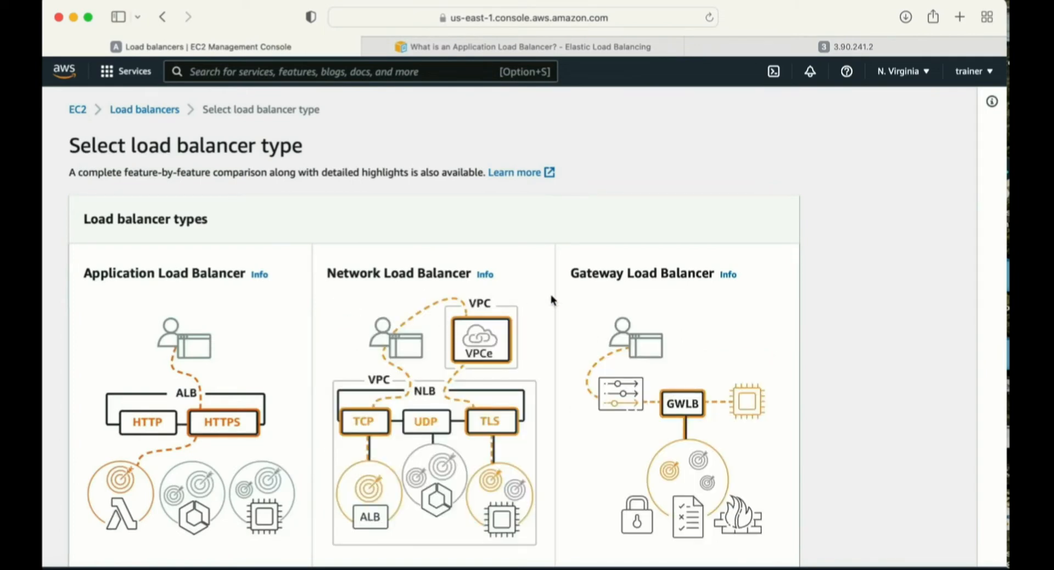
scroll(633, 299, "down", 3)
scroll(635, 298, "down", 3)
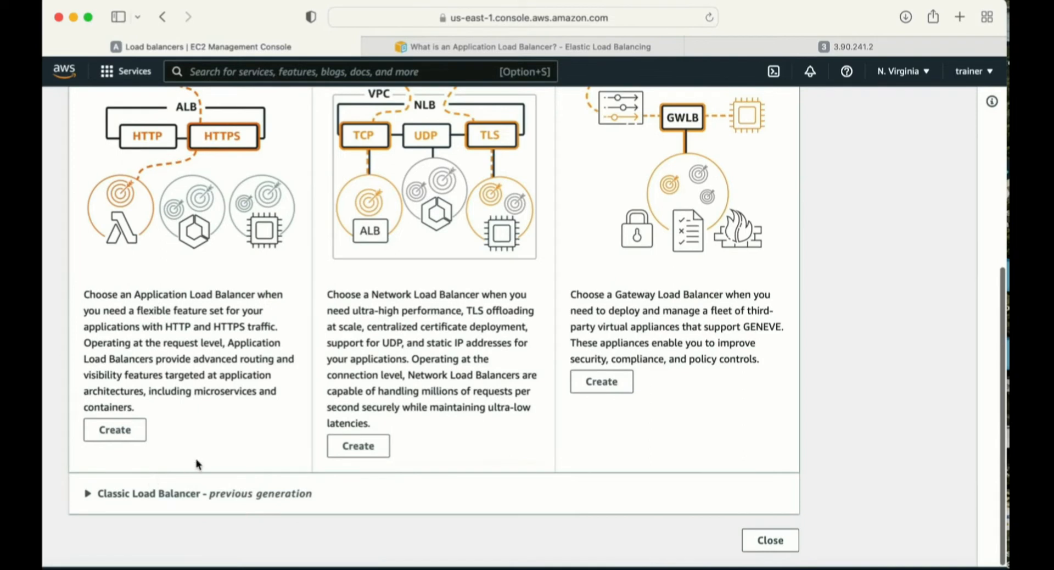
scroll(199, 464, "up", 5)
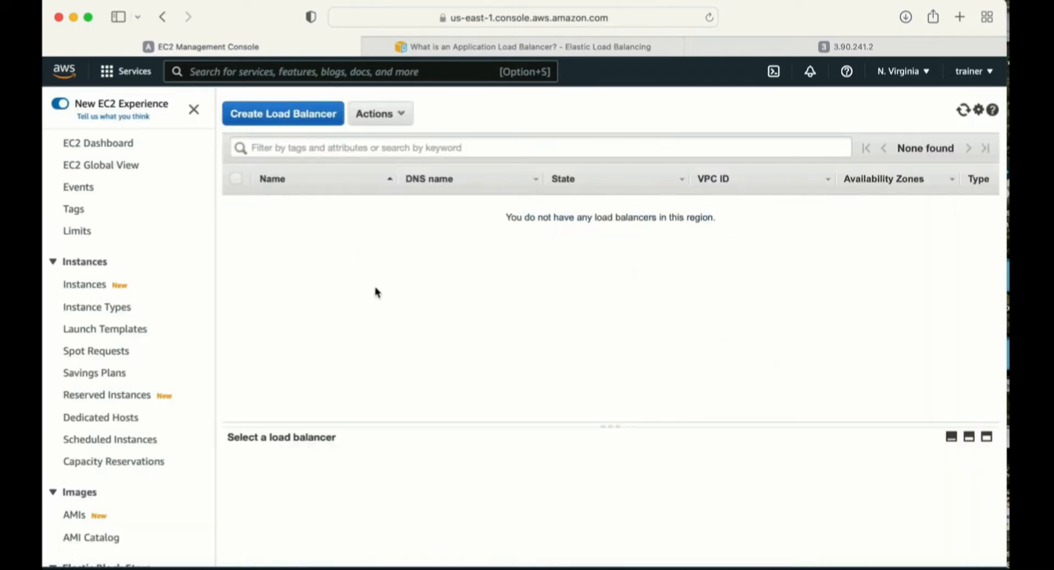
- Start creating a load balancer and choose the Application Load Balancer type
scroll(129, 415, "down", 5)
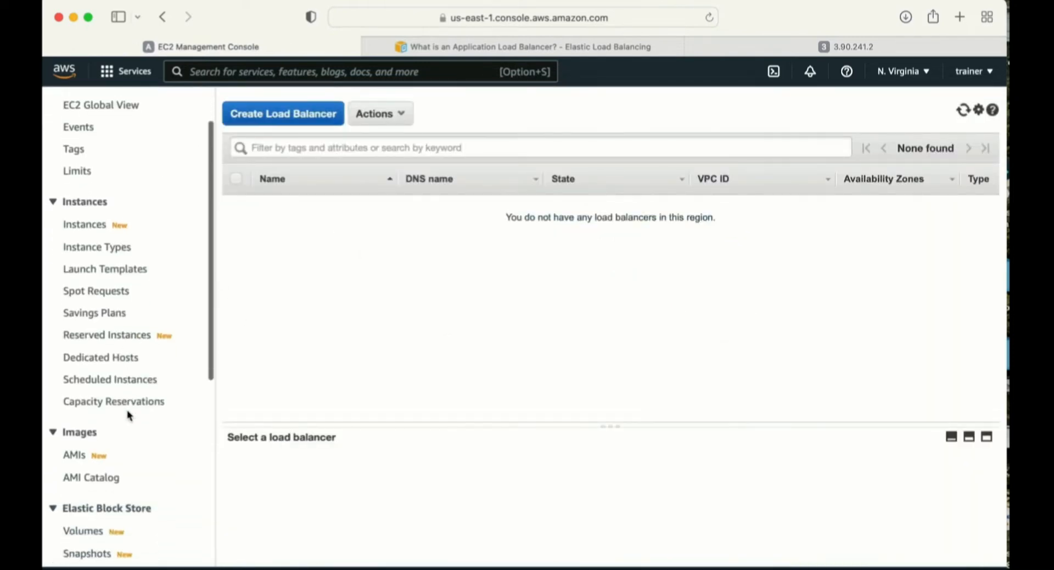
scroll(128, 415, "down", 7)
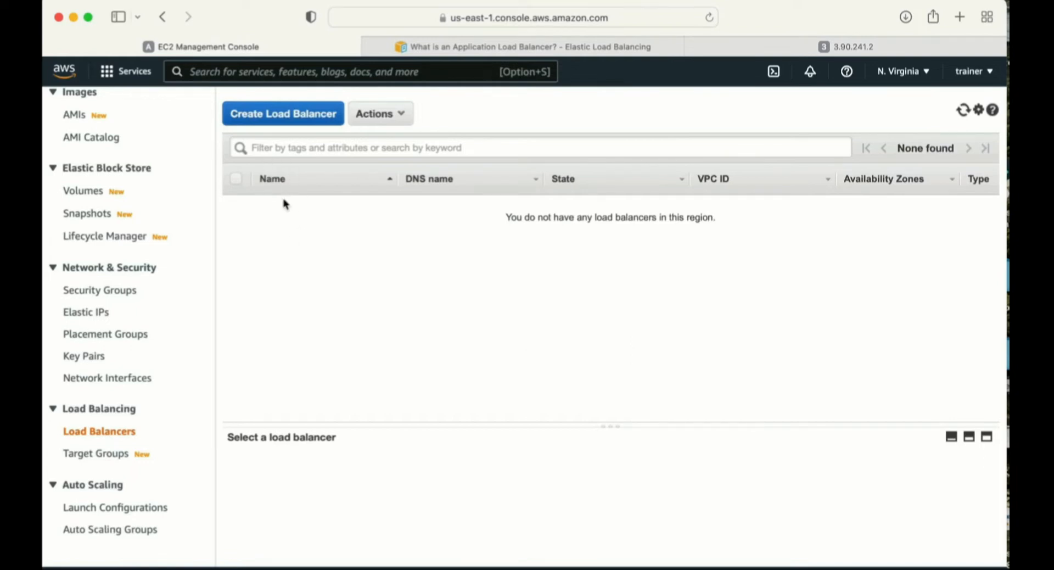
left_click(266, 122)
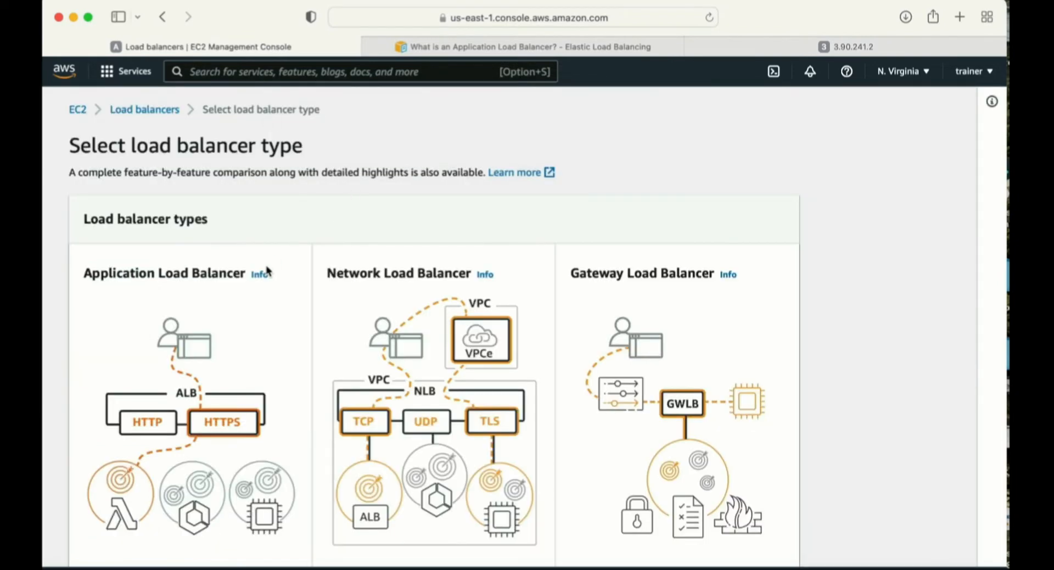
scroll(268, 268, "down", 5)
left_click(114, 423)
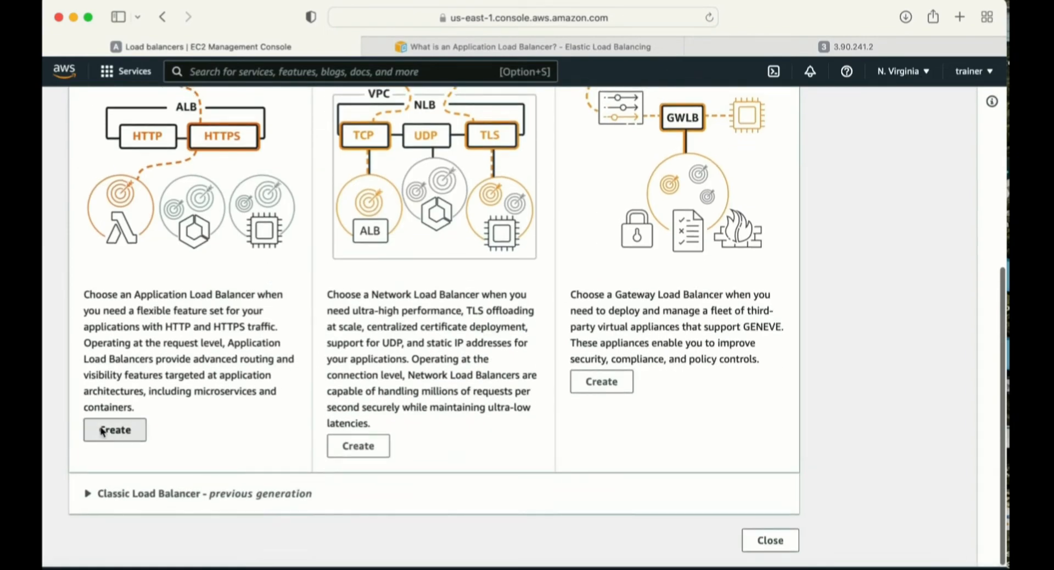
- Name the load balancer application-lb and set its scheme to Internal
scroll(149, 369, "down", 3)
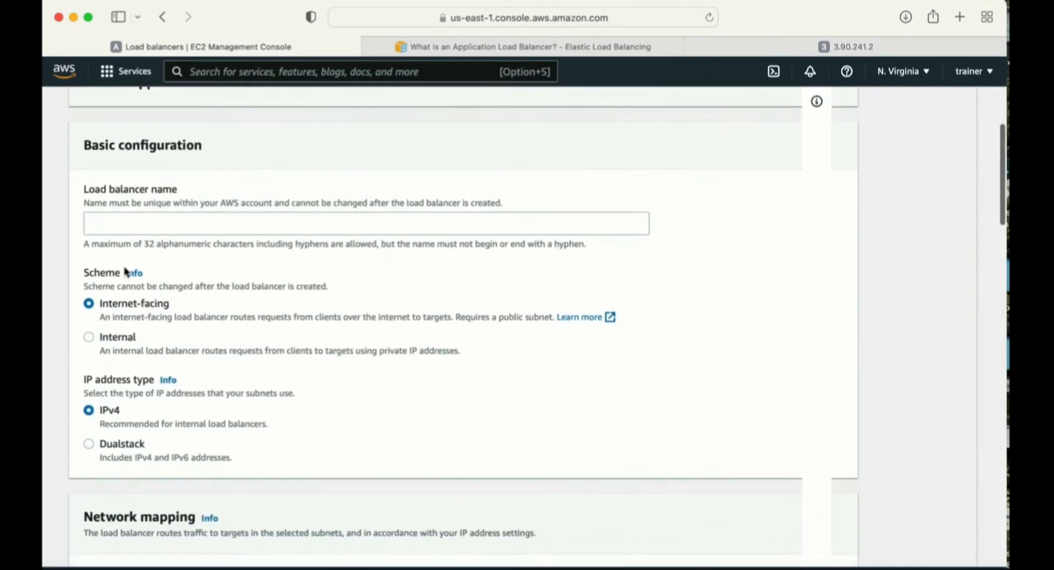
left_click(119, 225)
type("application-lb")
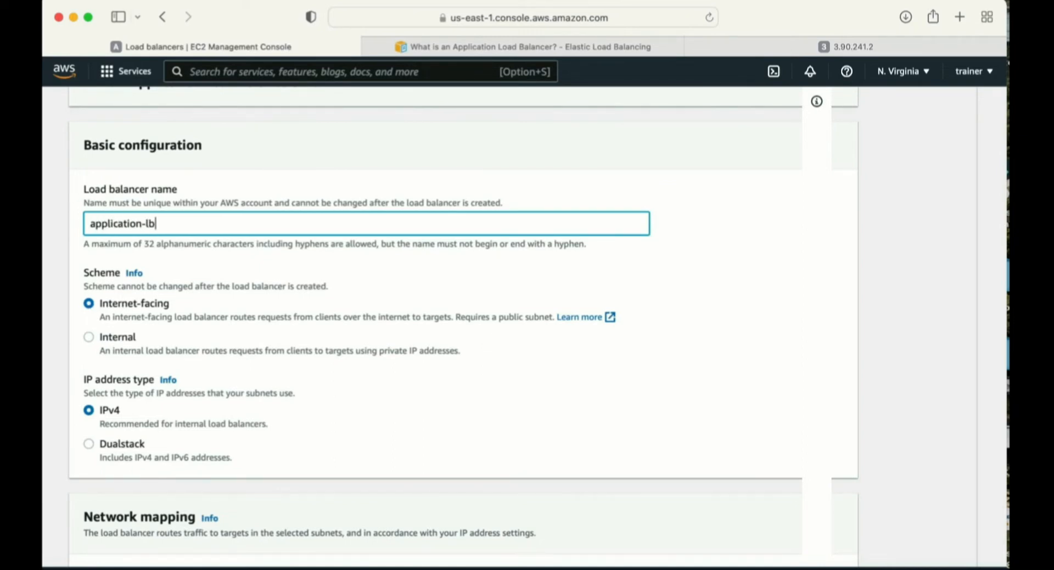
scroll(79, 224, "down", 1)
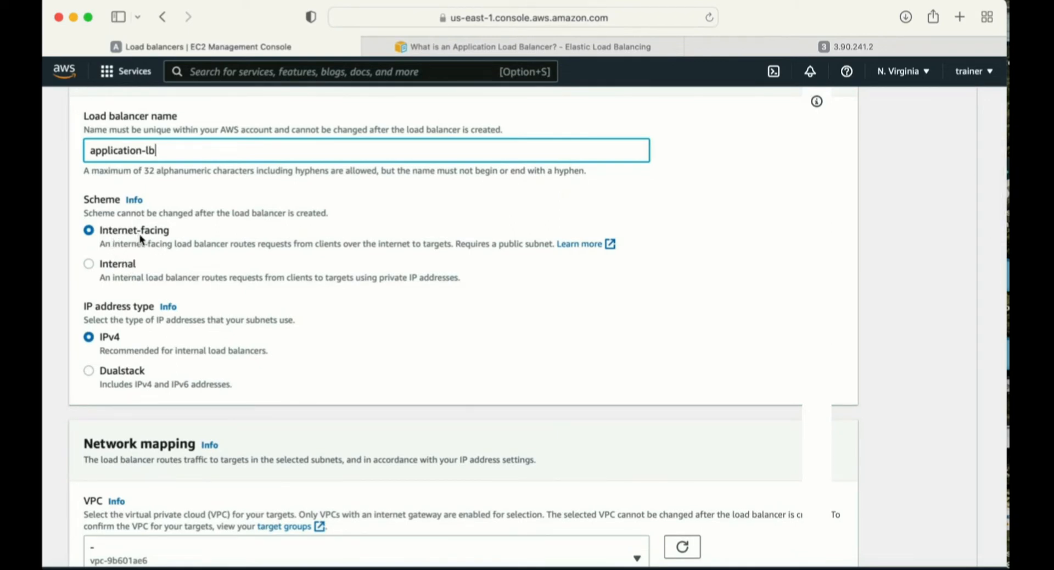
left_click(101, 269)
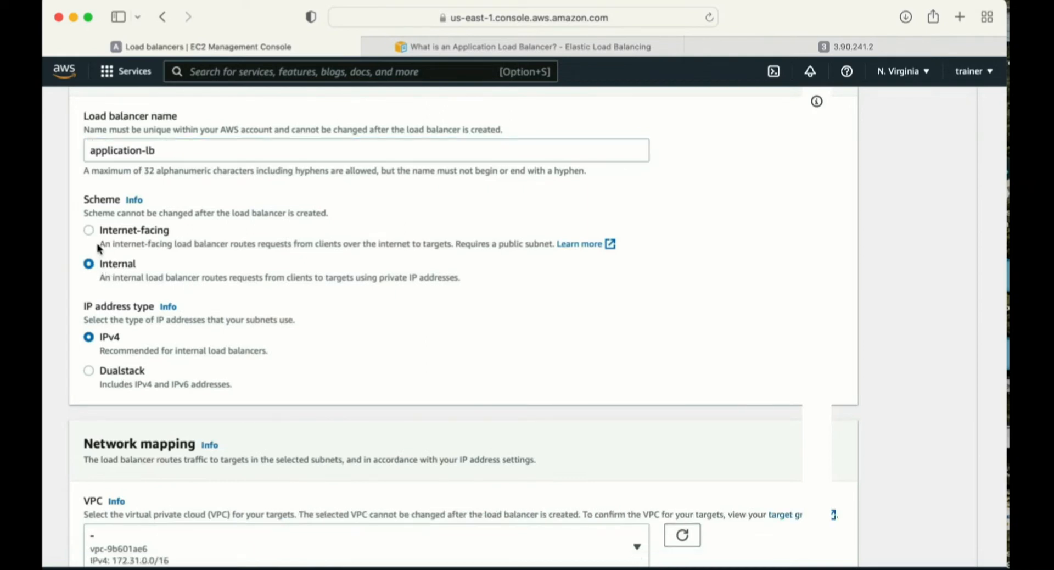
- Change the load balancer's scheme to Internet-facing
scroll(146, 415, "down", 5)
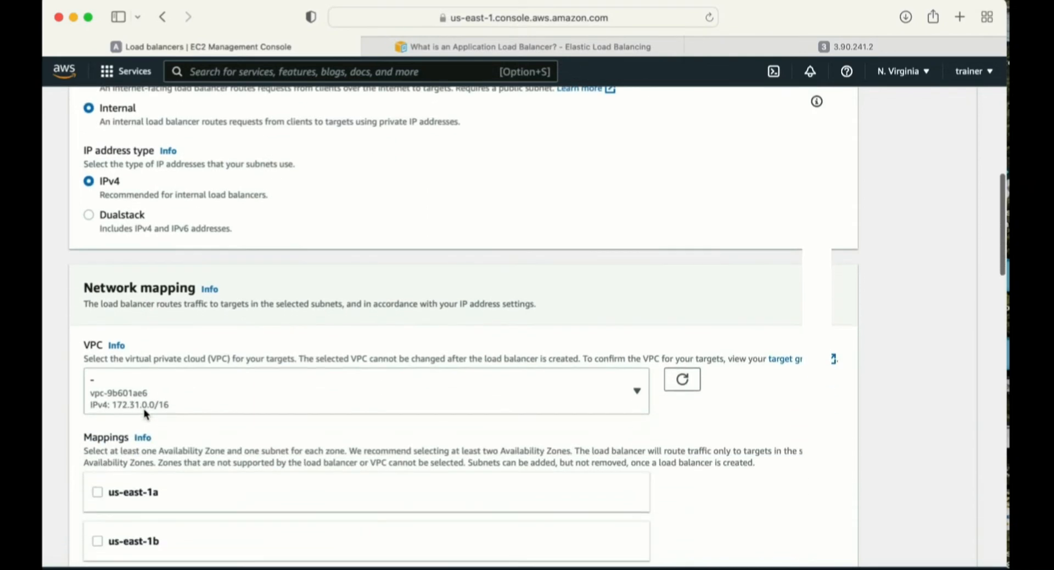
scroll(151, 337, "up", 8)
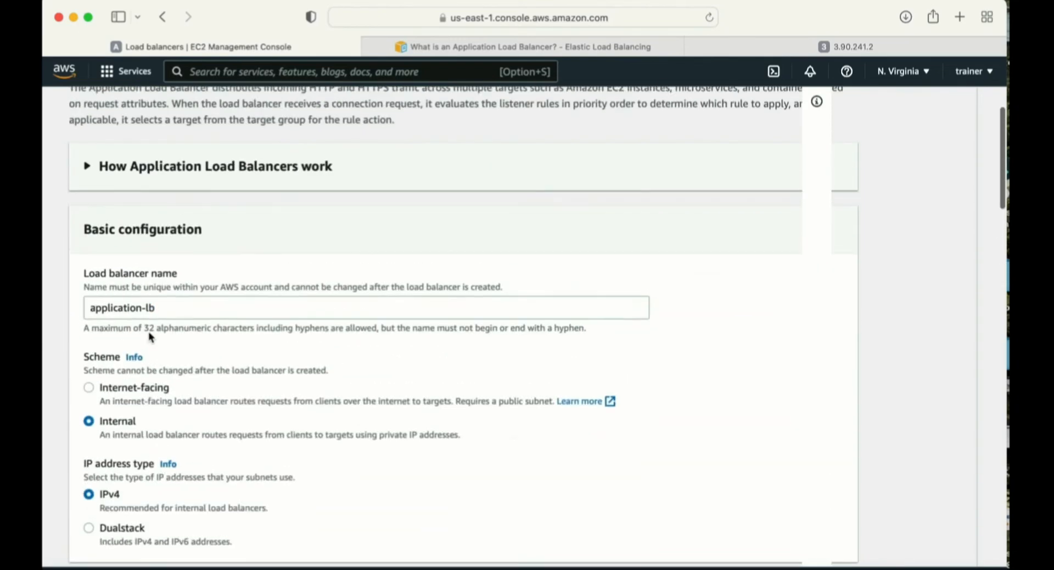
scroll(98, 308, "down", 3)
left_click(89, 286)
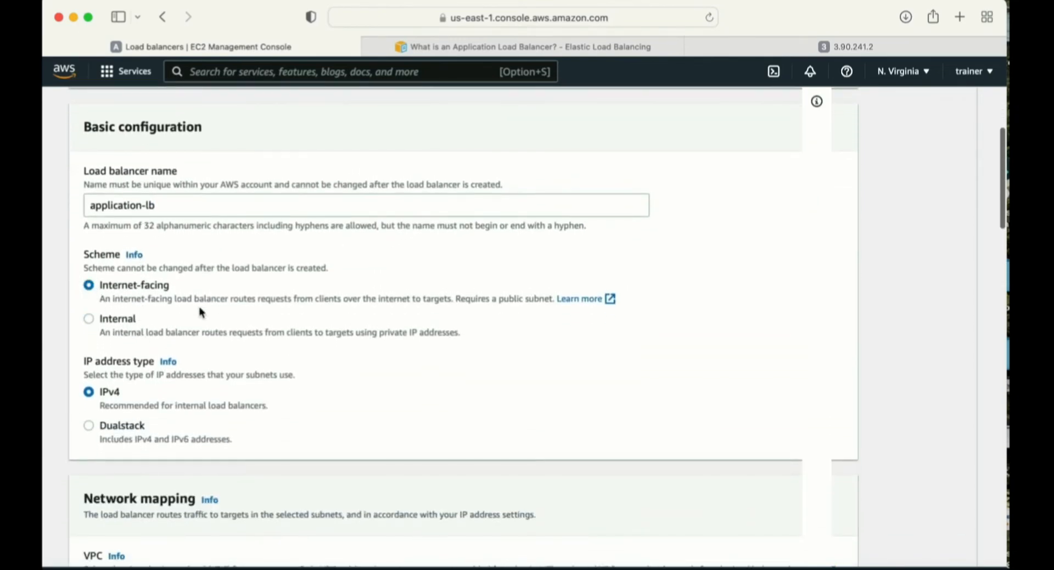
- Review the IP address type and network mapping settings, and map the load balancer to the us-east-1a Availability Zone
scroll(215, 298, "down", 1)
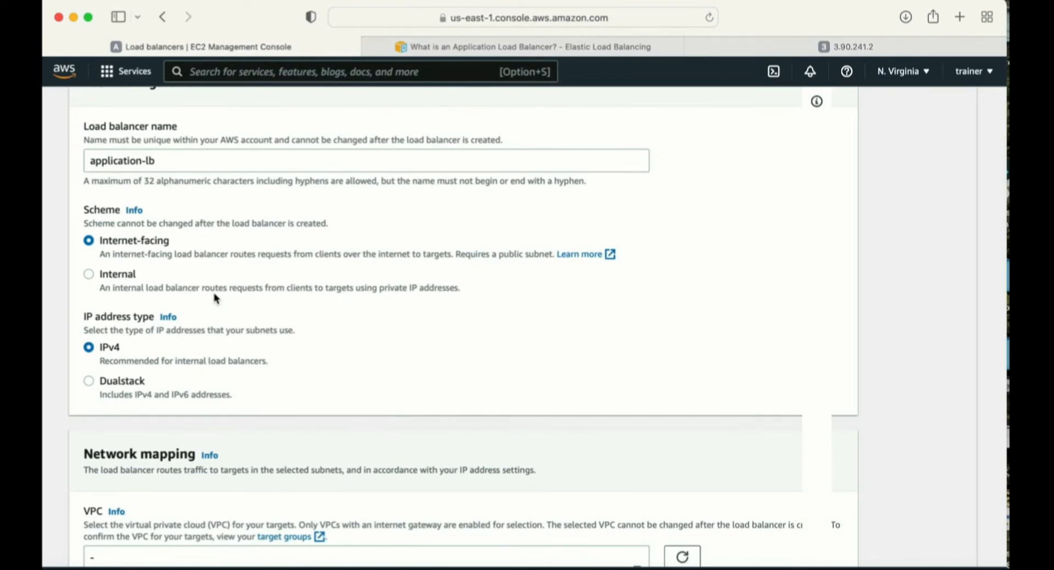
scroll(215, 298, "down", 1)
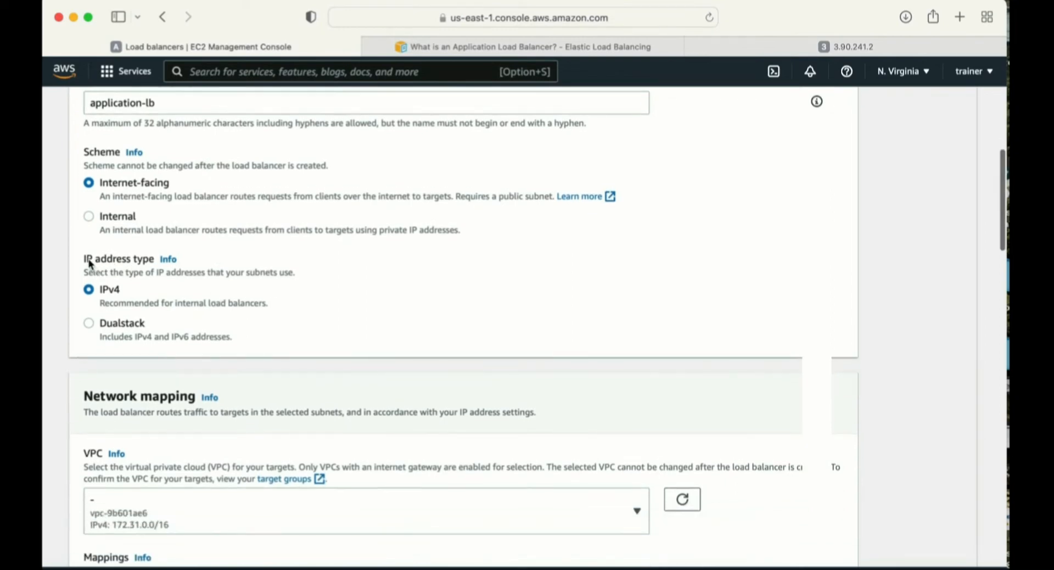
left_click_drag(86, 263, 155, 259)
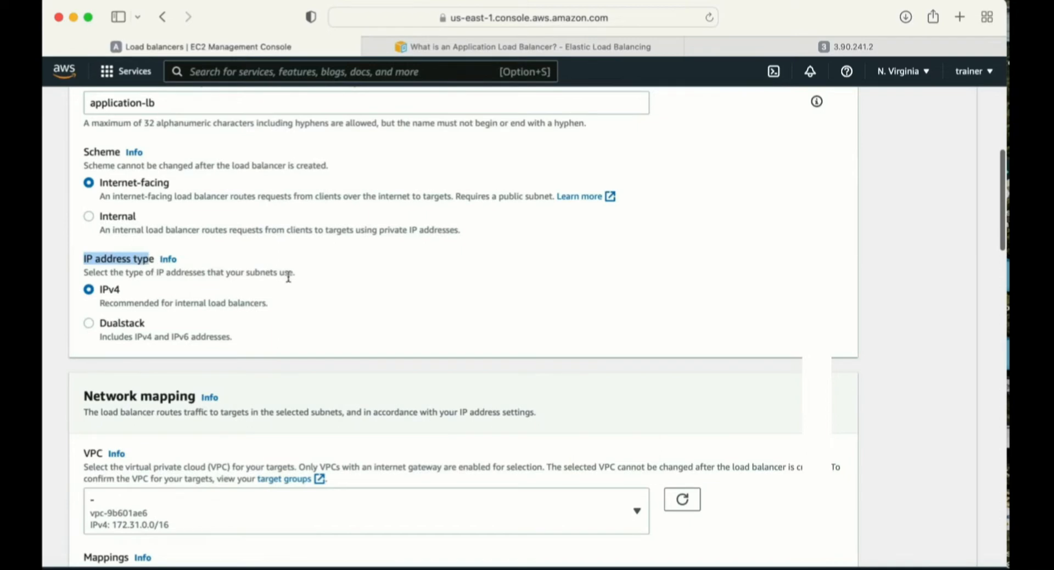
scroll(295, 283, "down", 1)
scroll(295, 283, "down", 1)
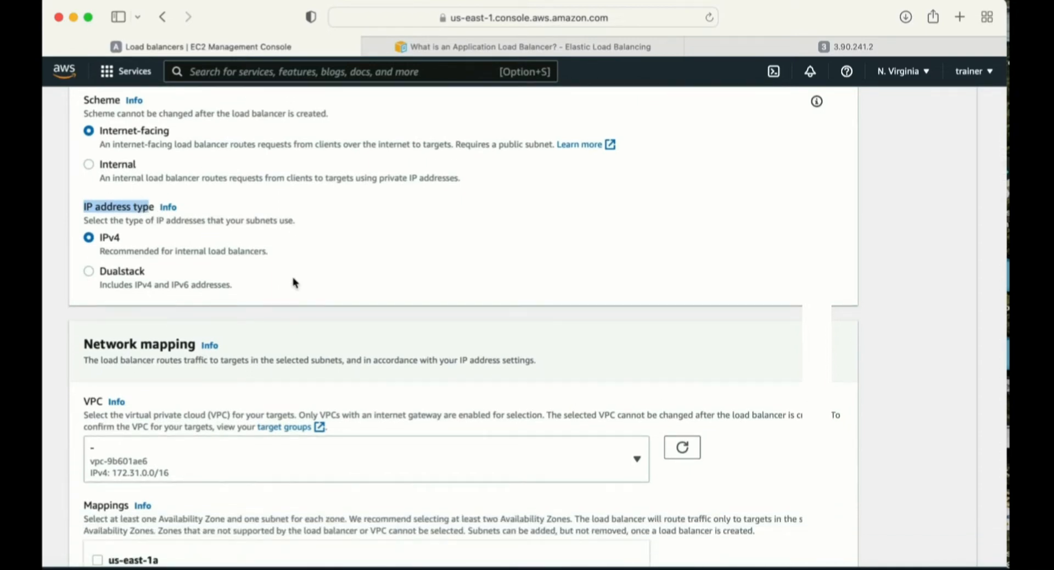
scroll(295, 283, "down", 3)
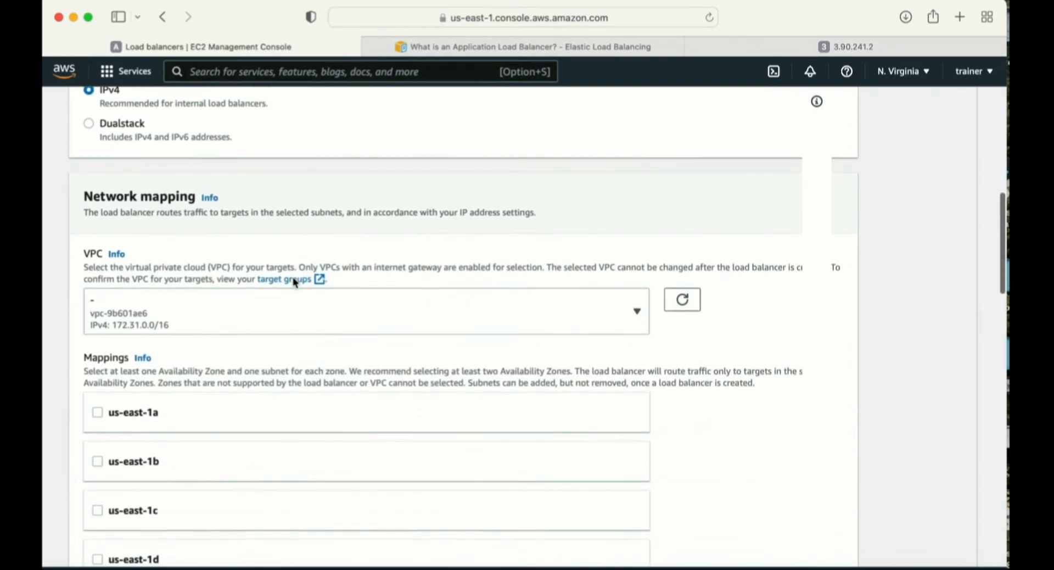
scroll(176, 196, "down", 2)
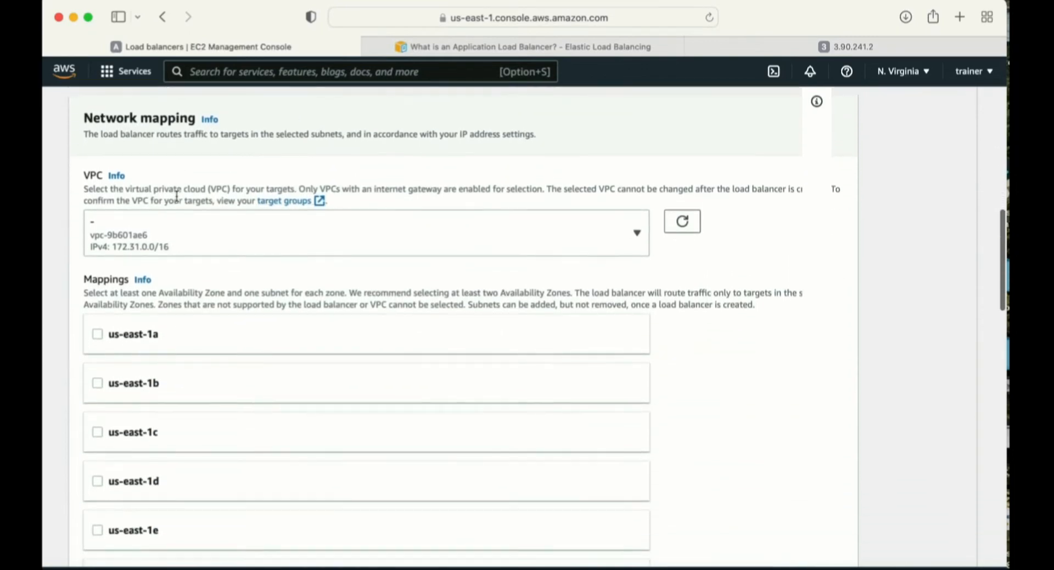
scroll(120, 307, "down", 2)
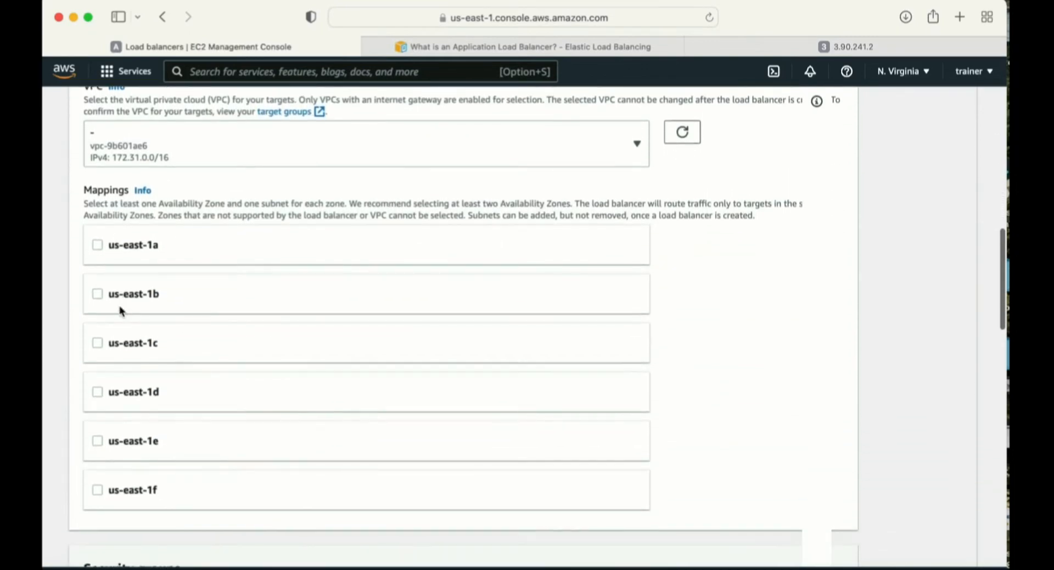
left_click(97, 245)
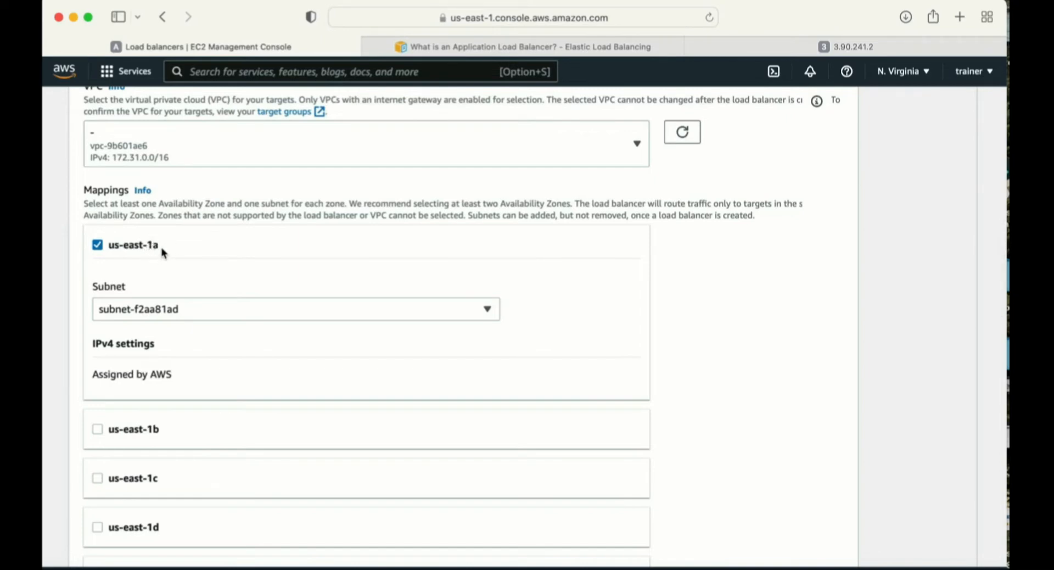
- Replace the load balancer's default security group with loadbalancer-SG
scroll(163, 251, "down", 10)
scroll(162, 251, "down", 2)
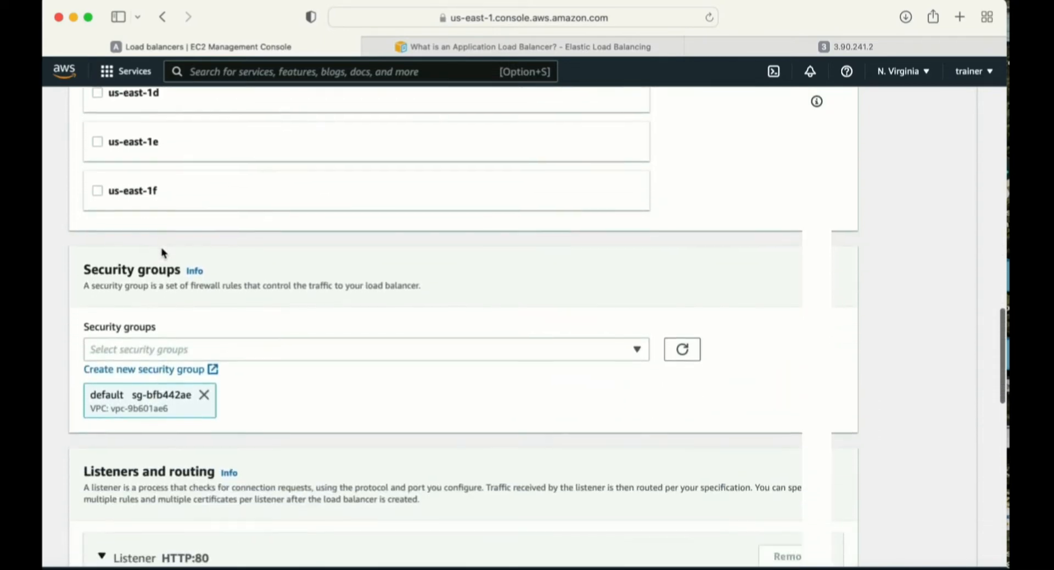
left_click(203, 394)
left_click(242, 351)
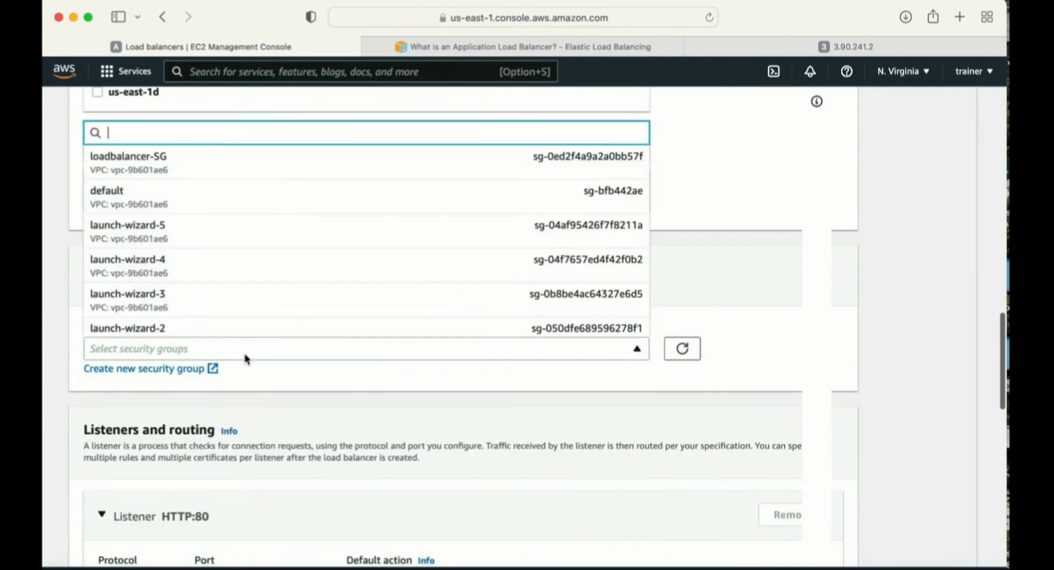
left_click(155, 163)
- Start creating a target group for the HTTP:80 listener and review the available target types, keeping Instances
scroll(250, 400, "down", 5)
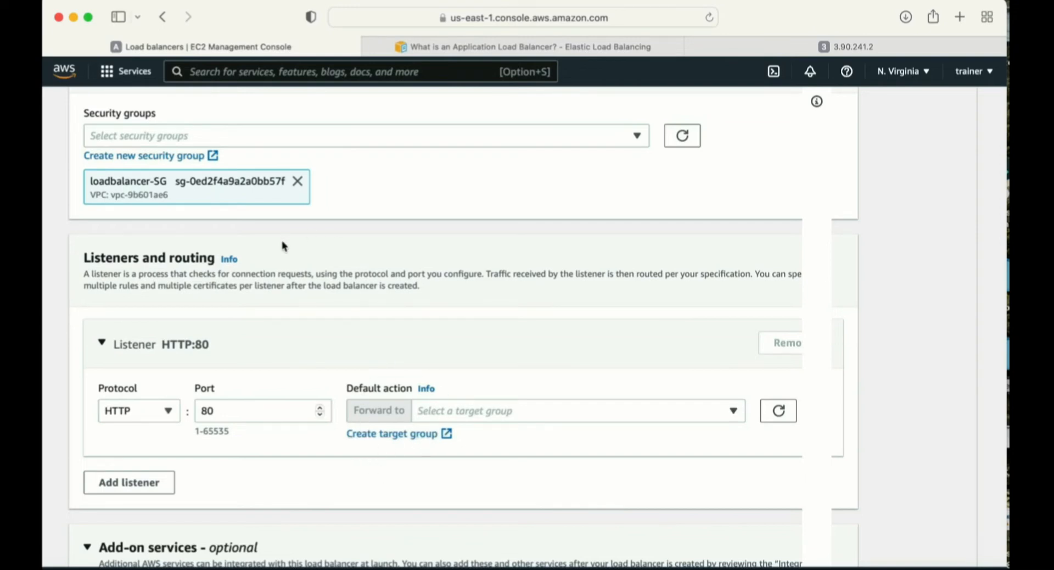
left_click(390, 434)
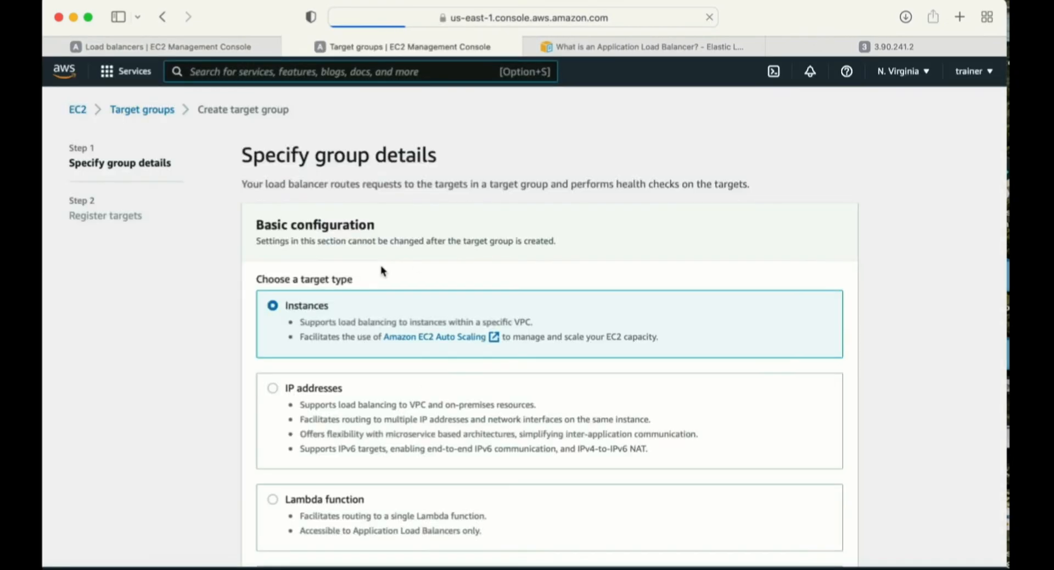
scroll(383, 271, "down", 3)
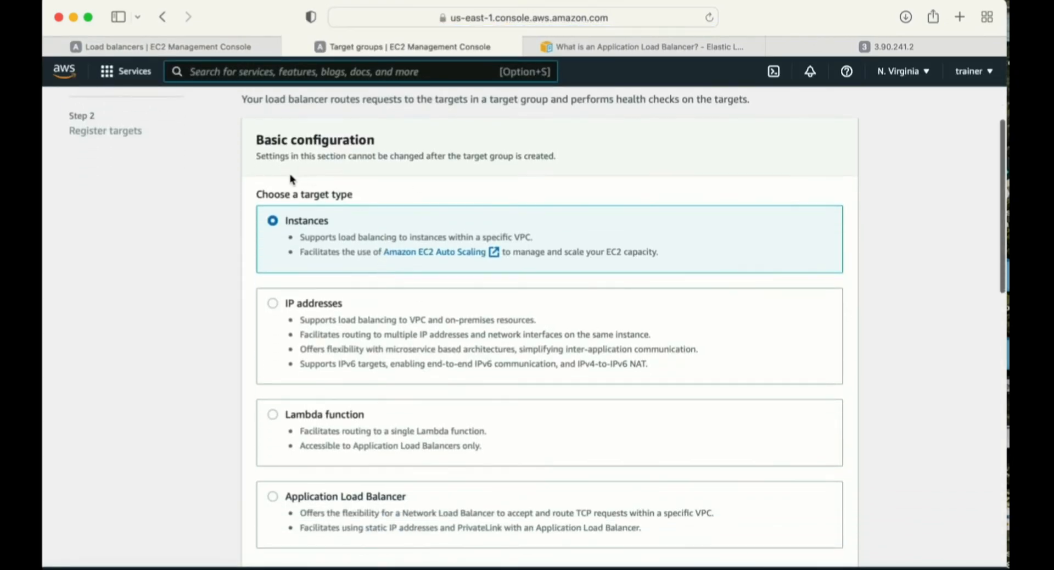
scroll(344, 271, "down", 3)
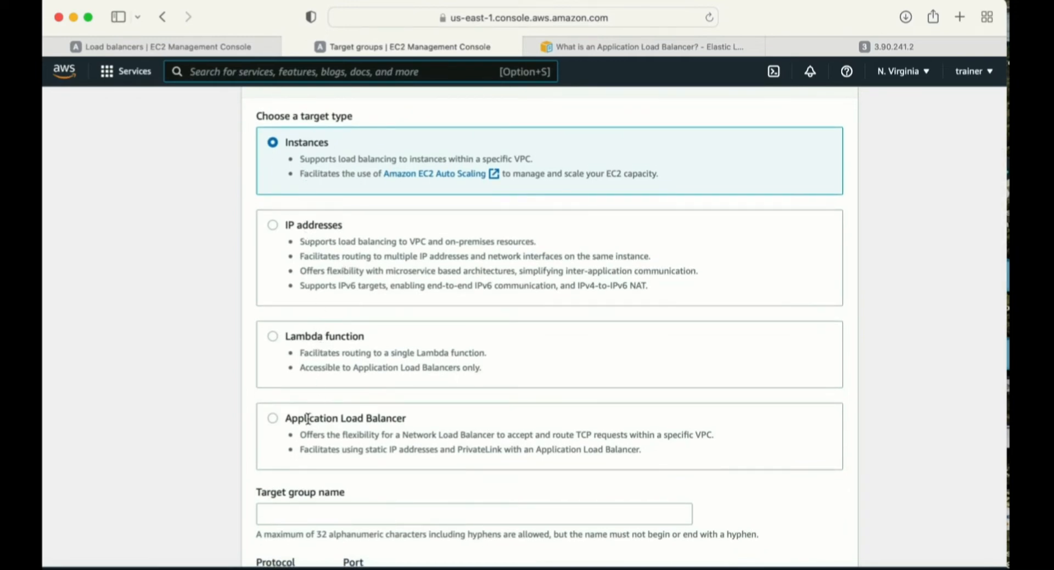
scroll(307, 412, "up", 2)
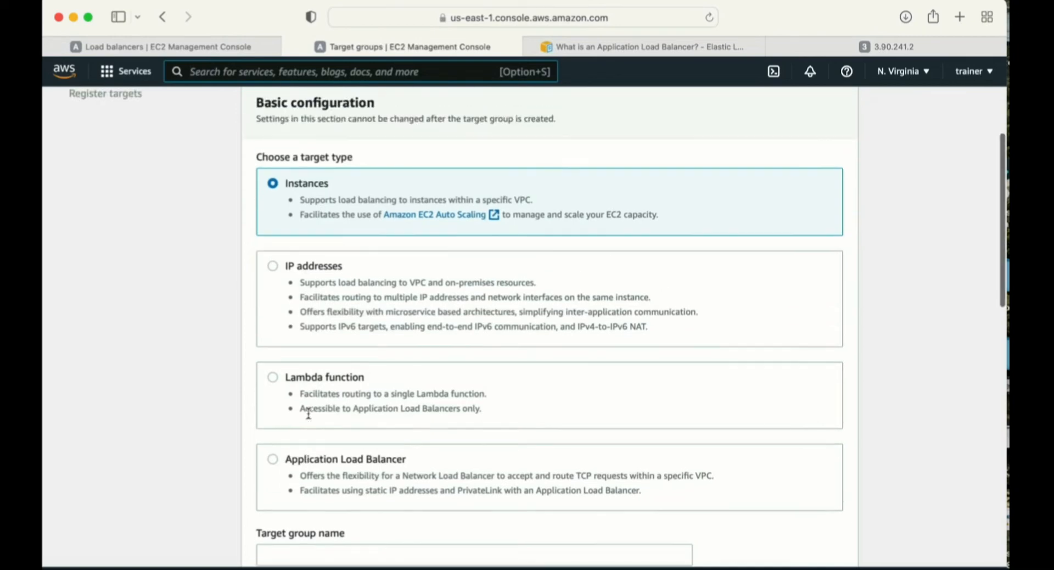
left_click_drag(285, 209, 328, 209)
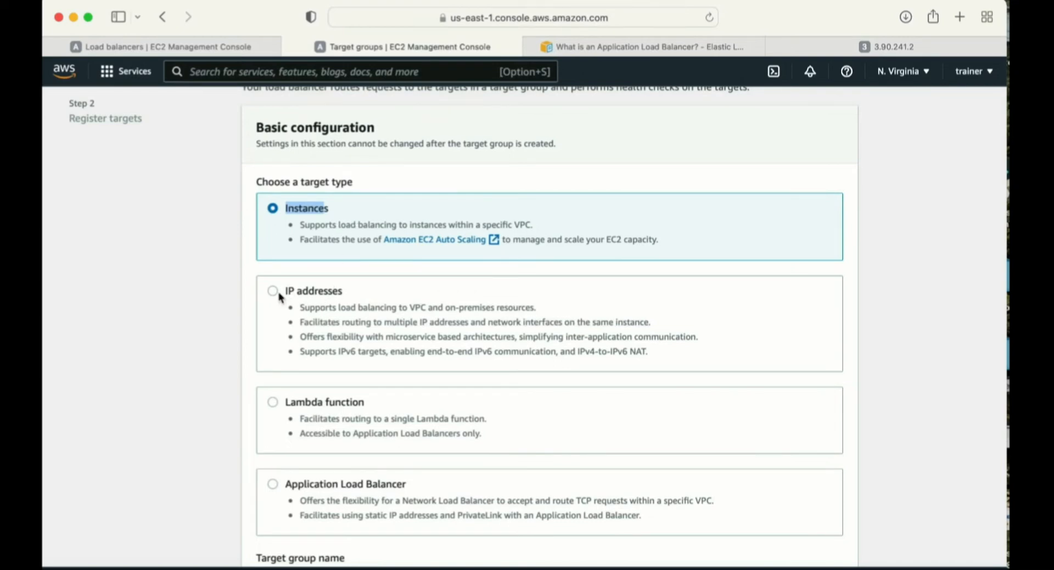
scroll(389, 400, "down", 2)
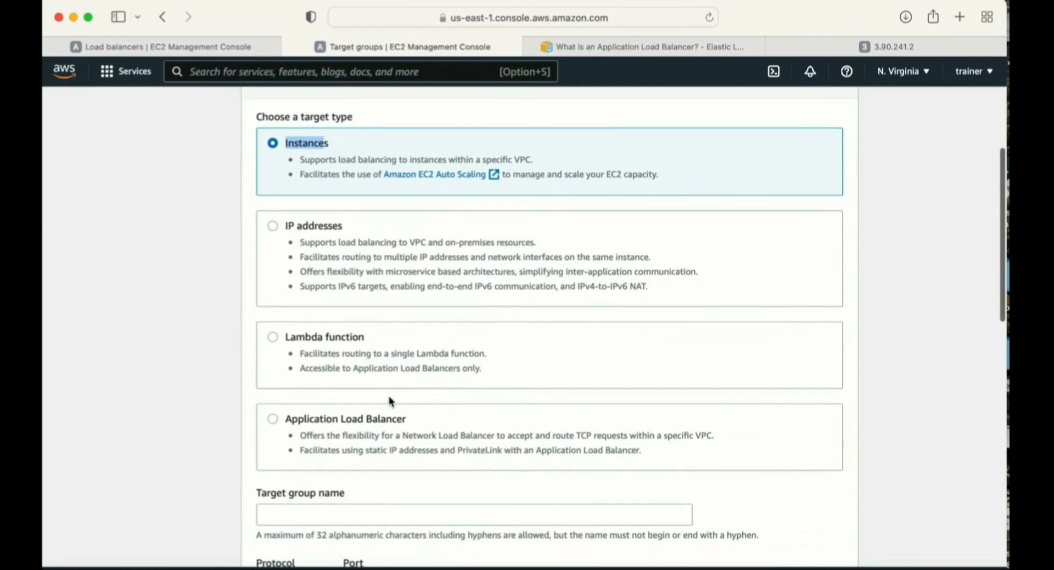
scroll(389, 400, "up", 3)
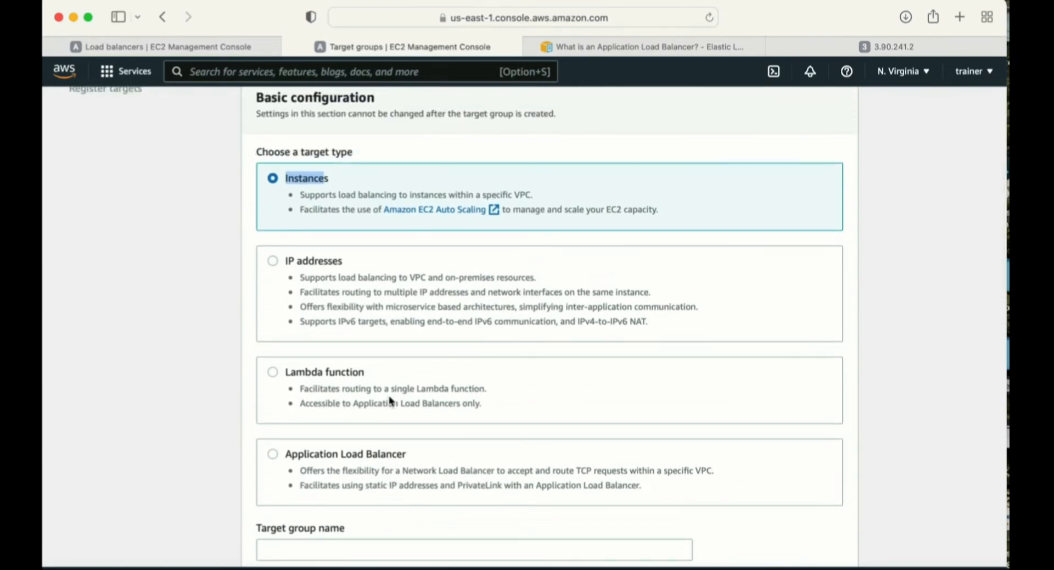
left_click_drag(291, 175, 355, 175)
- Enter demo-target group as the target group name, review the protocol and health check settings, and try to continue to target registration
scroll(410, 212, "down", 4)
scroll(410, 212, "down", 2)
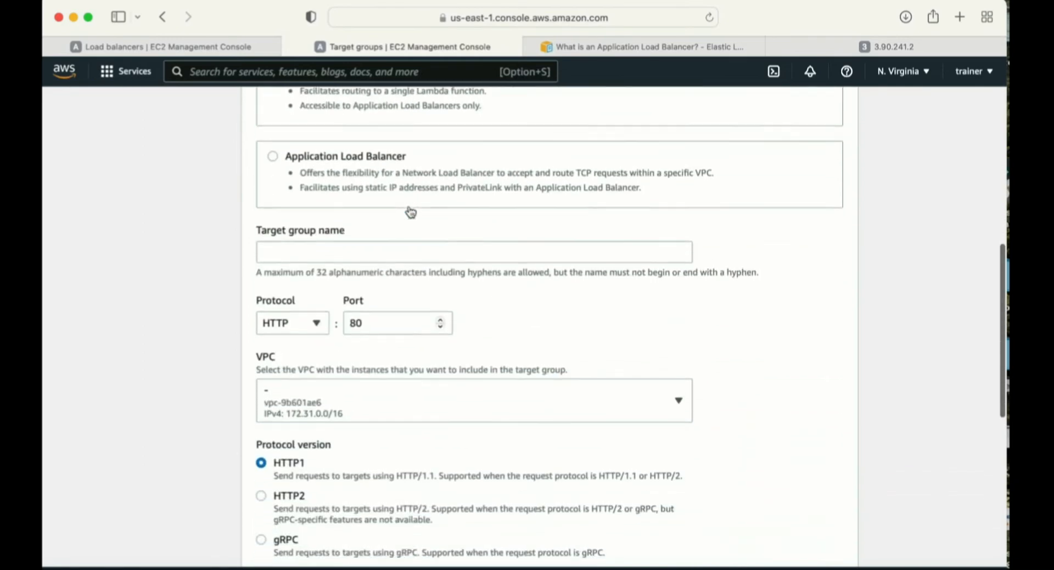
left_click(299, 236)
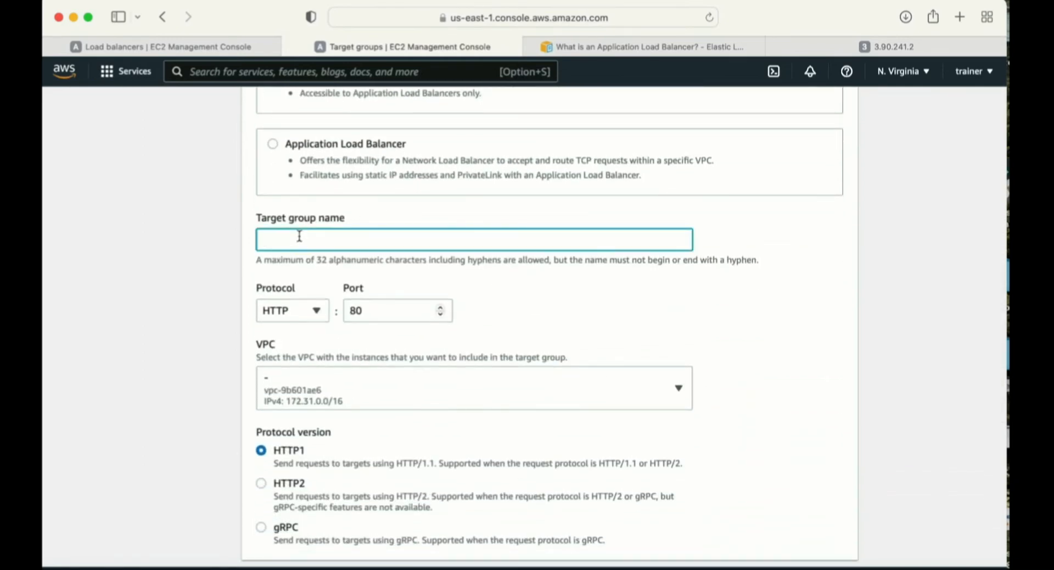
type("demo-target group")
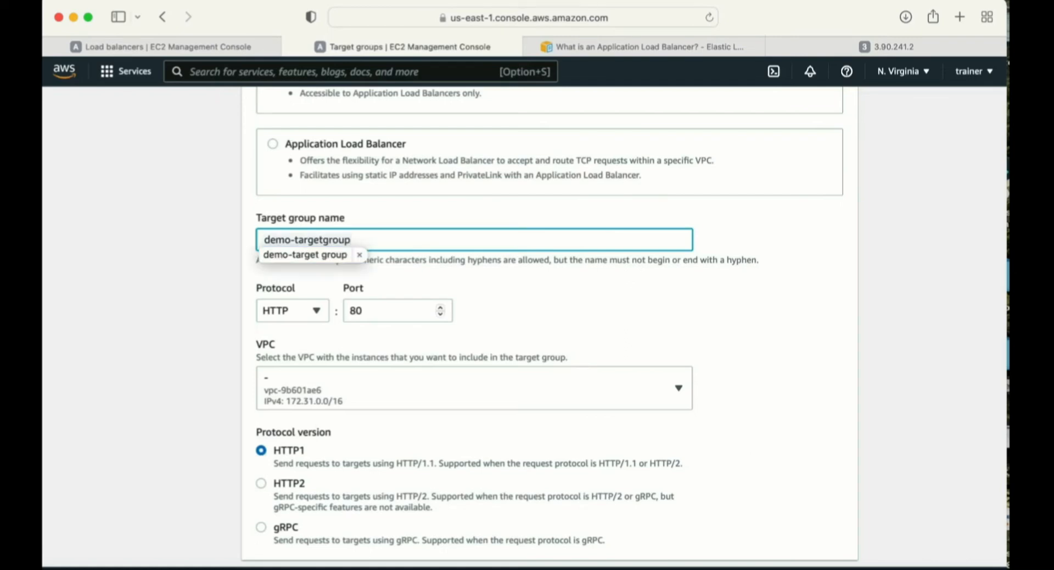
scroll(411, 347, "down", 1)
scroll(412, 347, "down", 3)
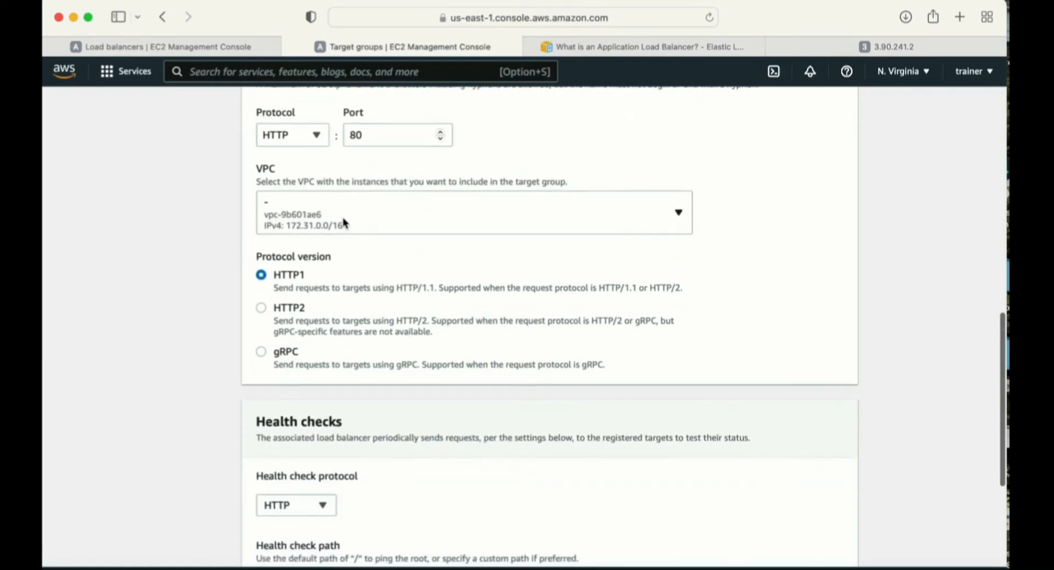
scroll(387, 224, "up", 1)
scroll(386, 227, "down", 2)
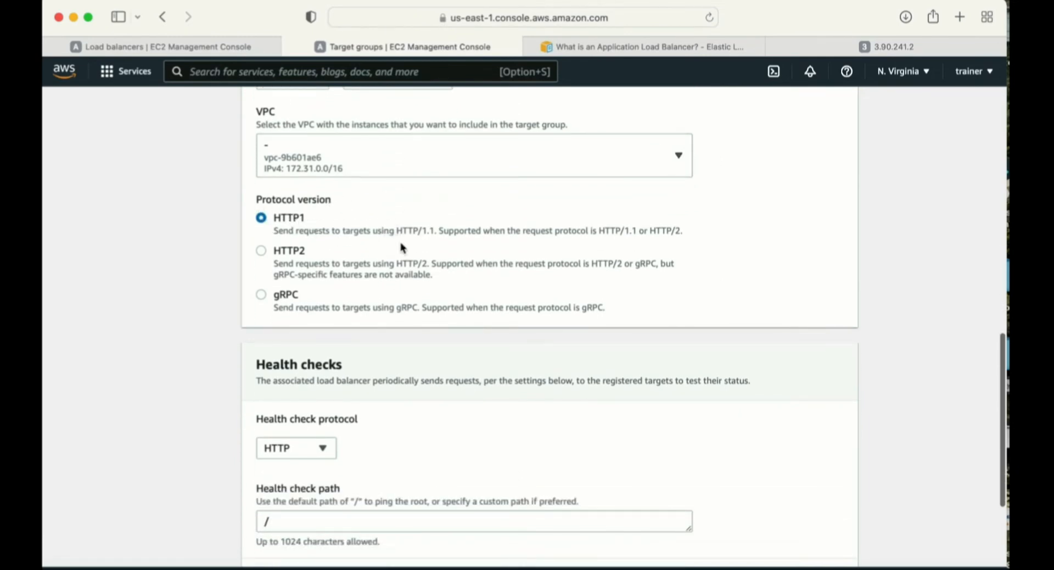
scroll(401, 247, "down", 2)
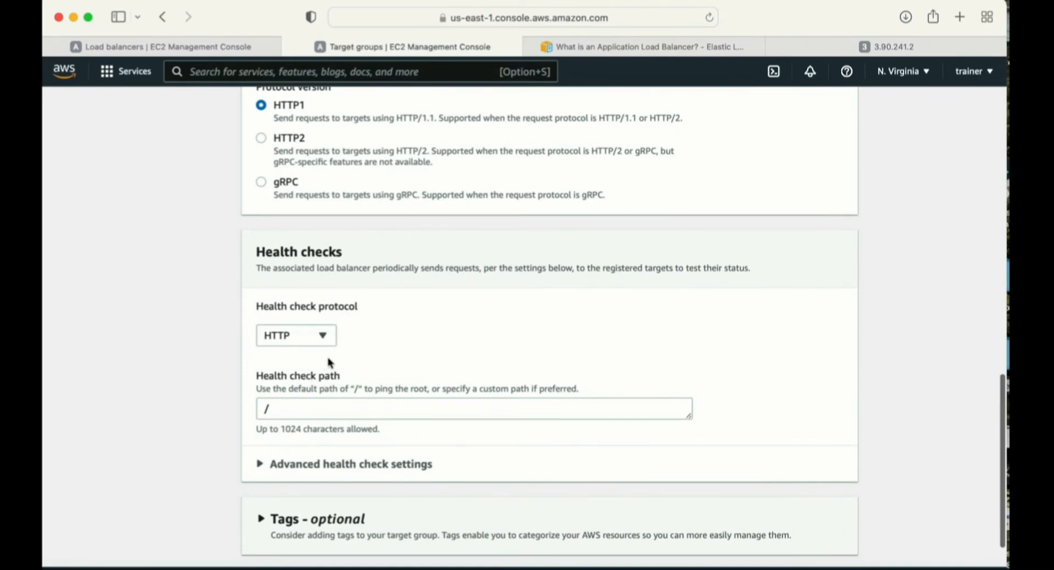
scroll(329, 364, "down", 1)
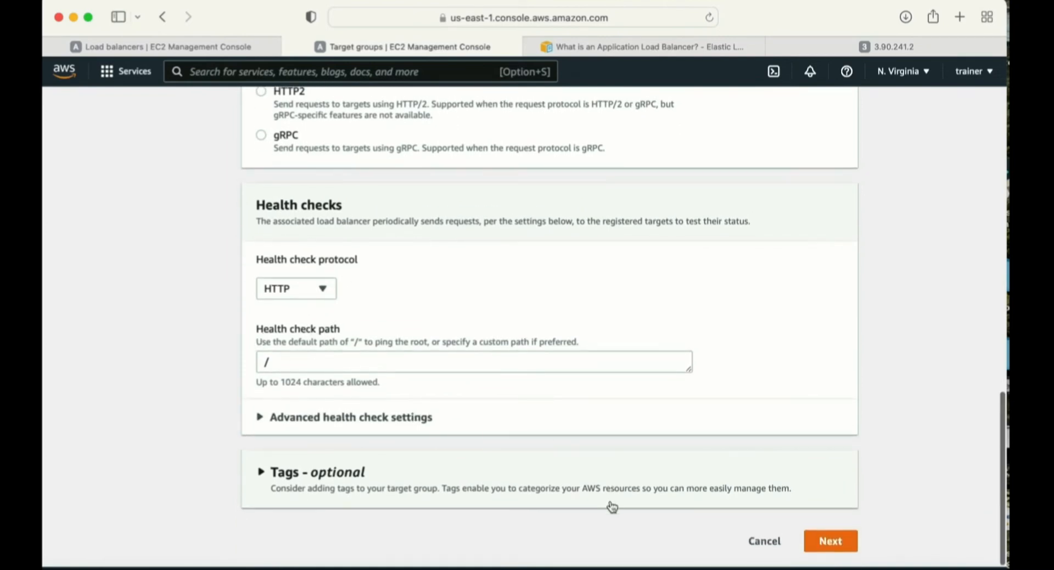
left_click(828, 541)
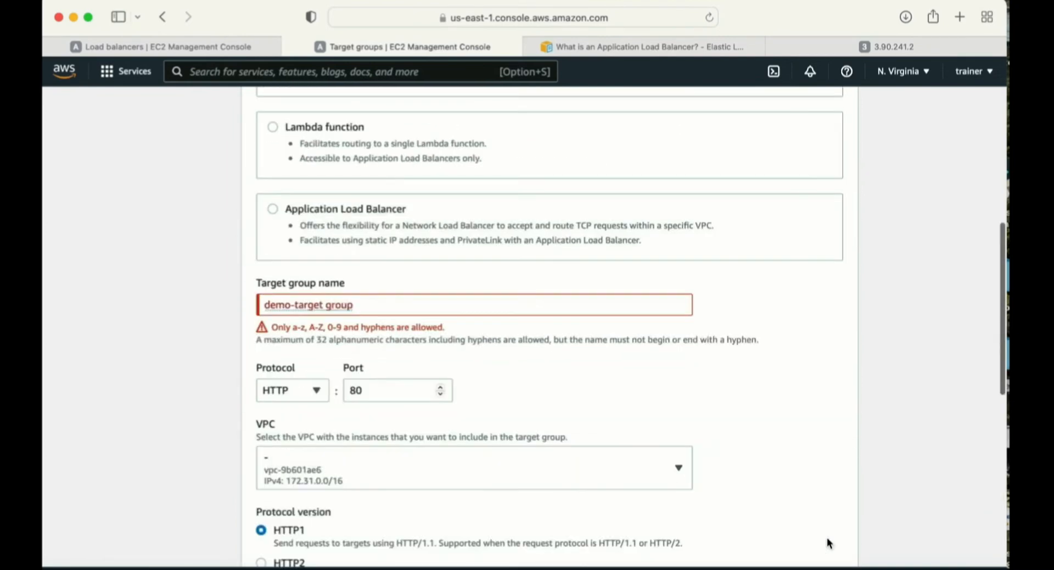
- Correct the target group name to demotarget-group and continue to target registration
left_click(297, 305)
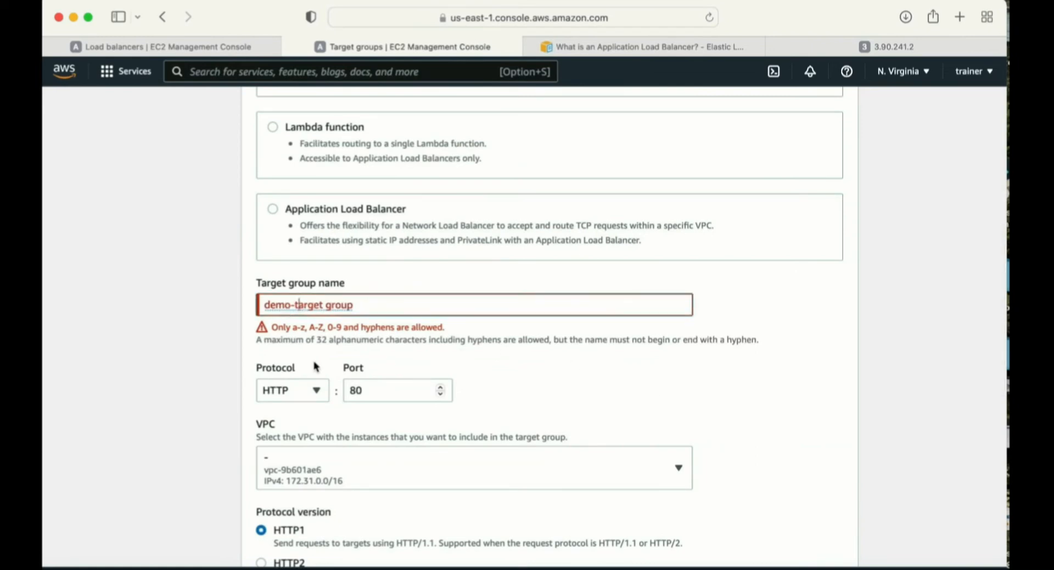
key("BackSpace")
scroll(538, 323, "down", 10)
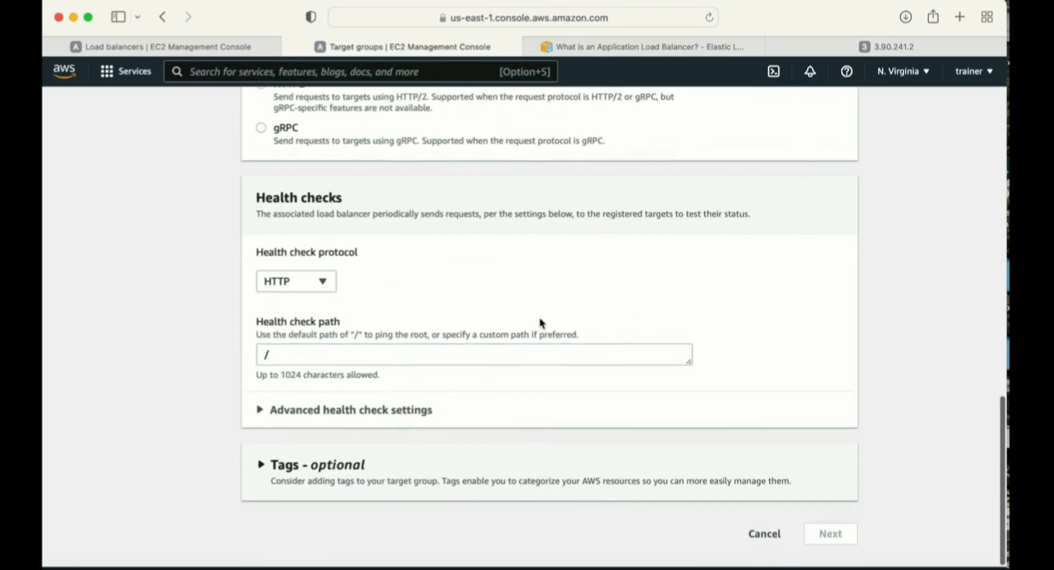
scroll(539, 322, "up", 12)
left_click(320, 401)
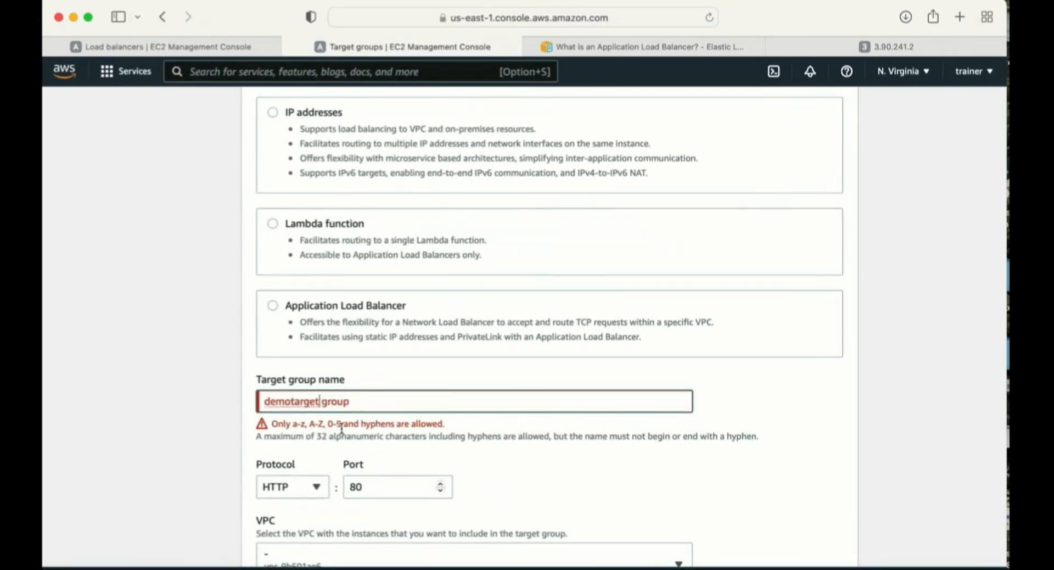
key("BackSpace")
type("-")
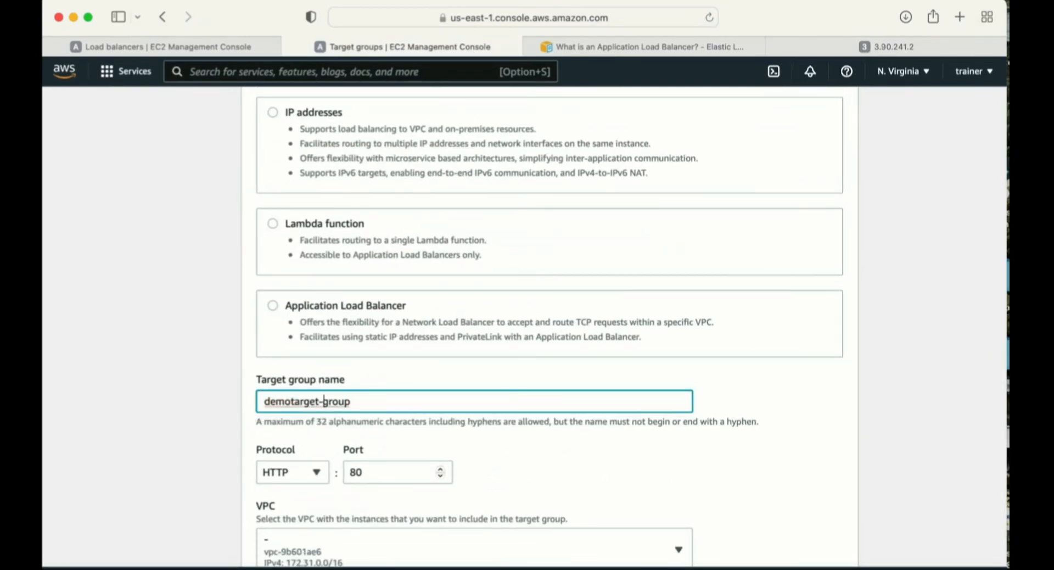
scroll(575, 376, "down", 1)
scroll(698, 402, "down", 10)
left_click(839, 542)
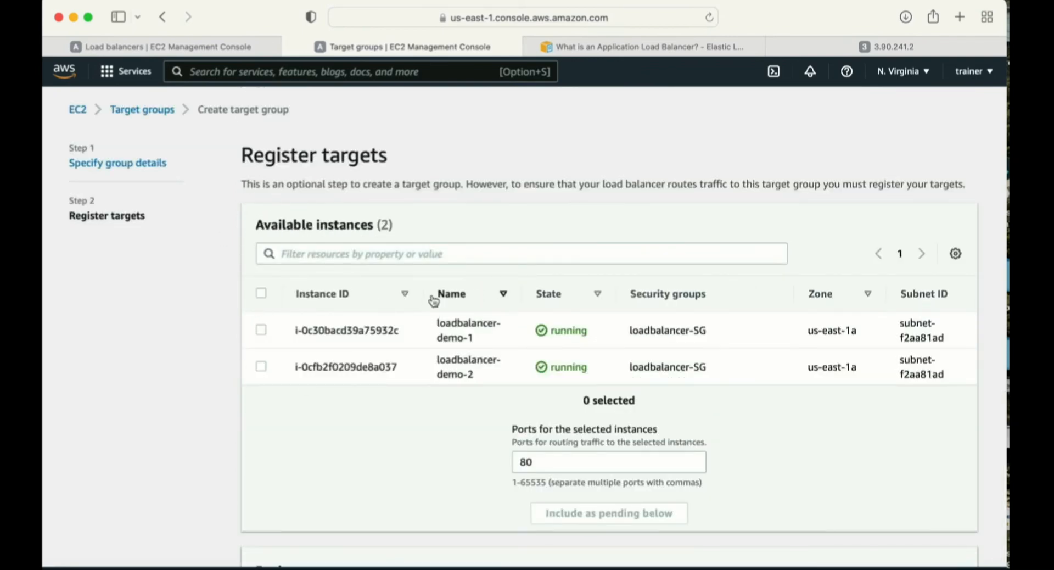
- Select both available instances, loadbalancer-demo-1 and loadbalancer-demo-2, and include them as pending targets on port 80
left_click(261, 294)
scroll(486, 410, "down", 3)
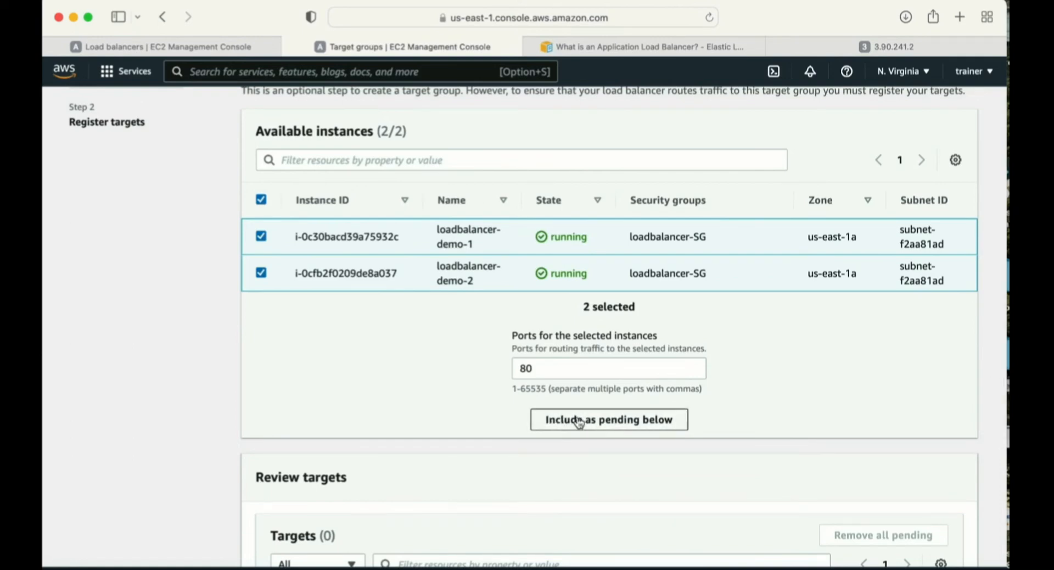
scroll(579, 423, "down", 1)
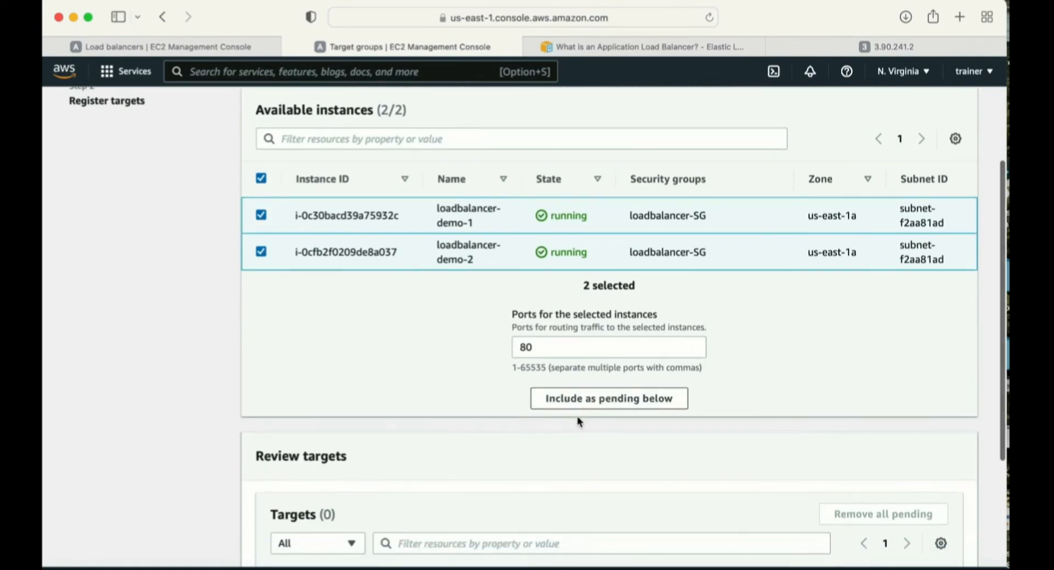
left_click(575, 399)
scroll(621, 421, "down", 4)
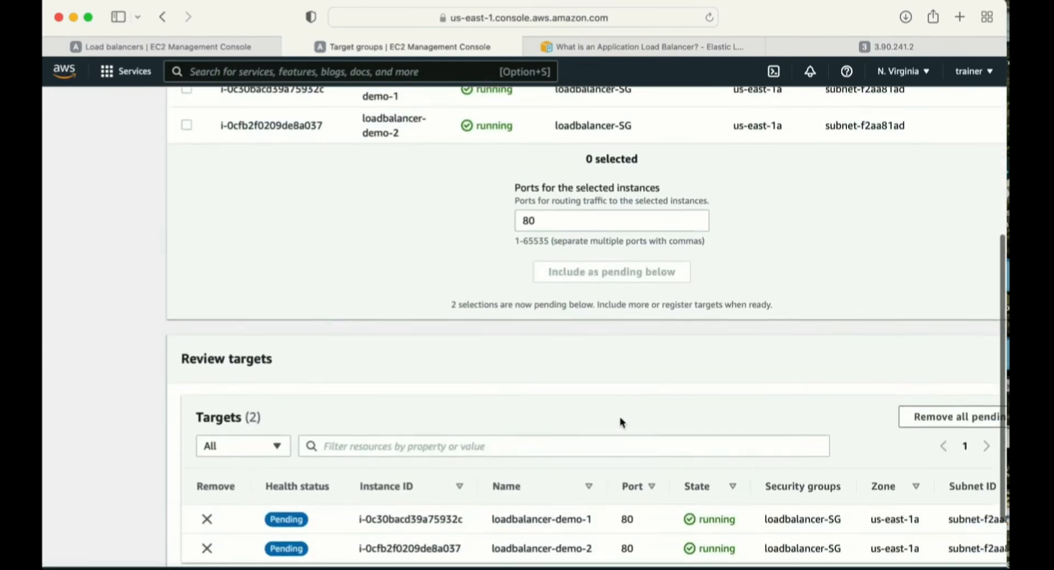
- Review the pending targets and create the target group
scroll(622, 422, "down", 3)
left_click_drag(259, 455, 298, 453)
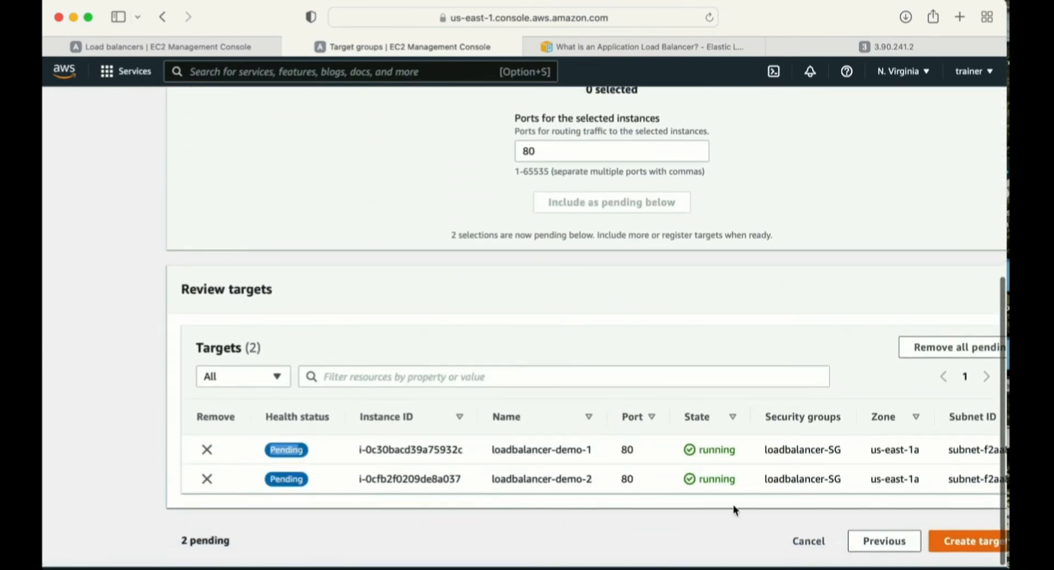
scroll(841, 503, "right", 2)
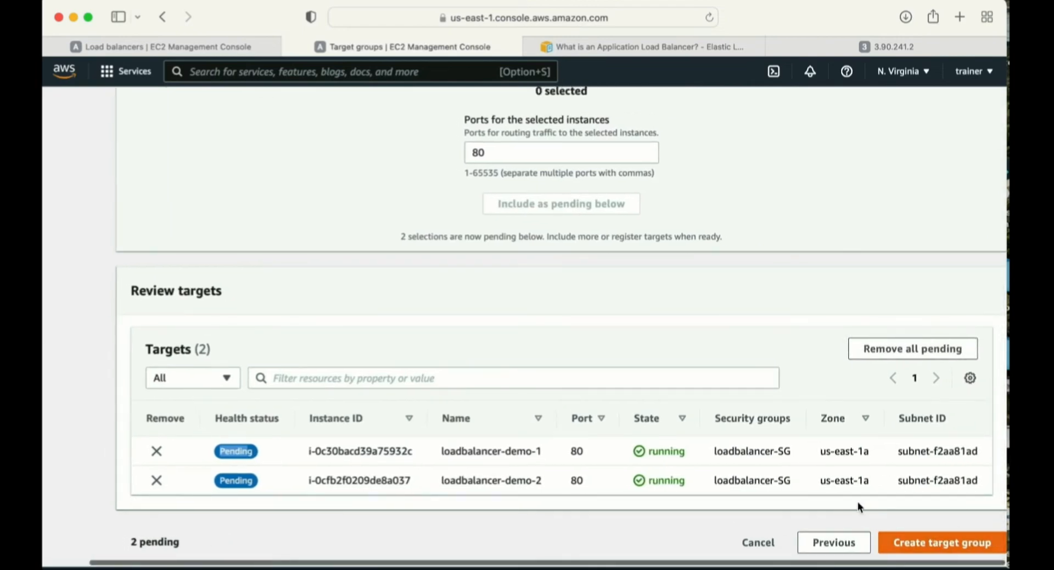
left_click(955, 547)
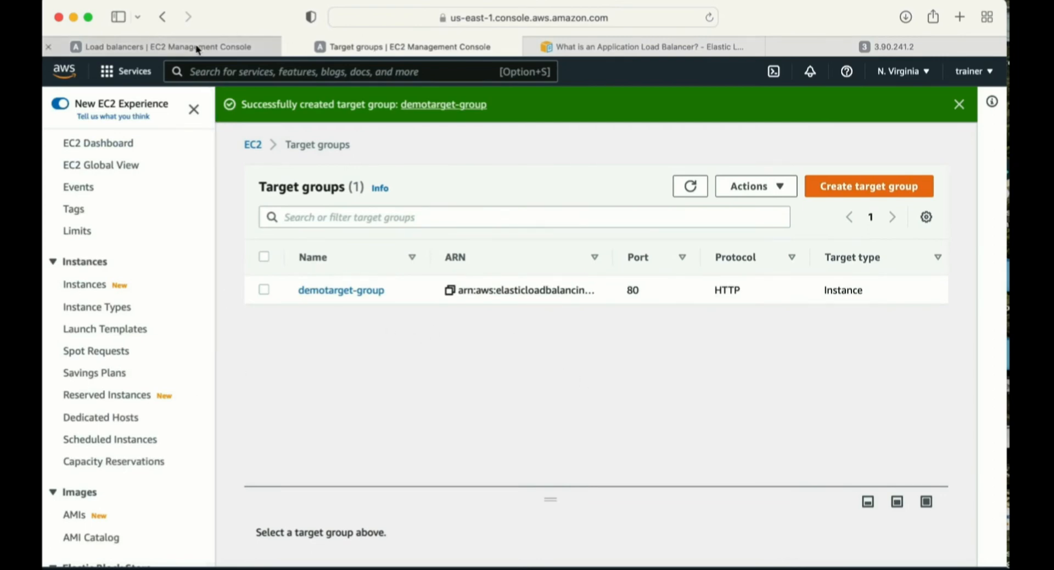
- Return to the load balancer setup, refresh the target group choices and forward the HTTP:80 listener to demotarget-group
left_click(275, 44)
scroll(476, 340, "down", 3)
left_click(777, 294)
left_click(464, 295)
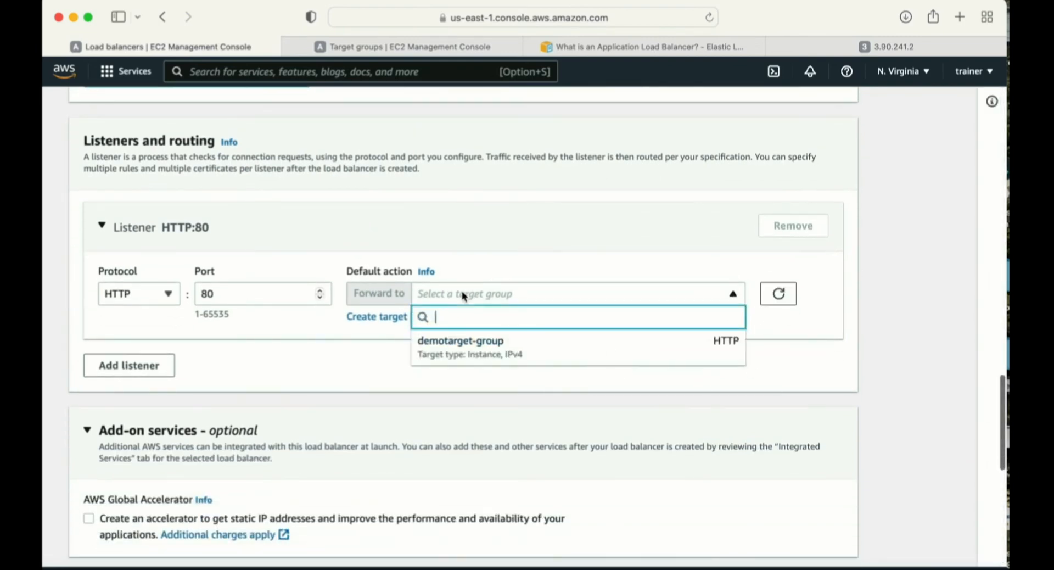
left_click(460, 341)
- Review the optional add-on services, tags and configuration summary, and try to create the load balancer
scroll(546, 377, "down", 3)
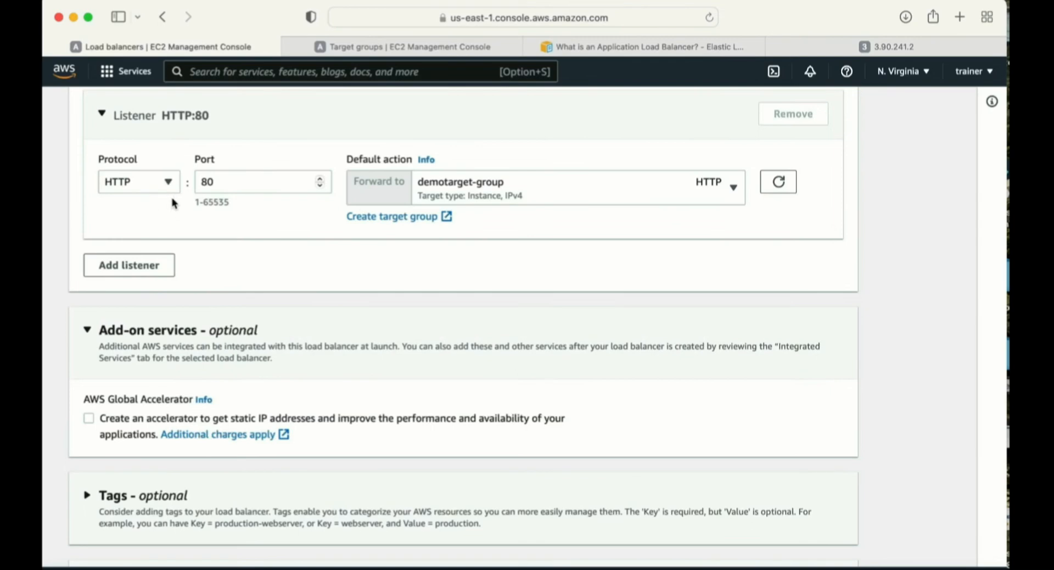
scroll(172, 203, "down", 6)
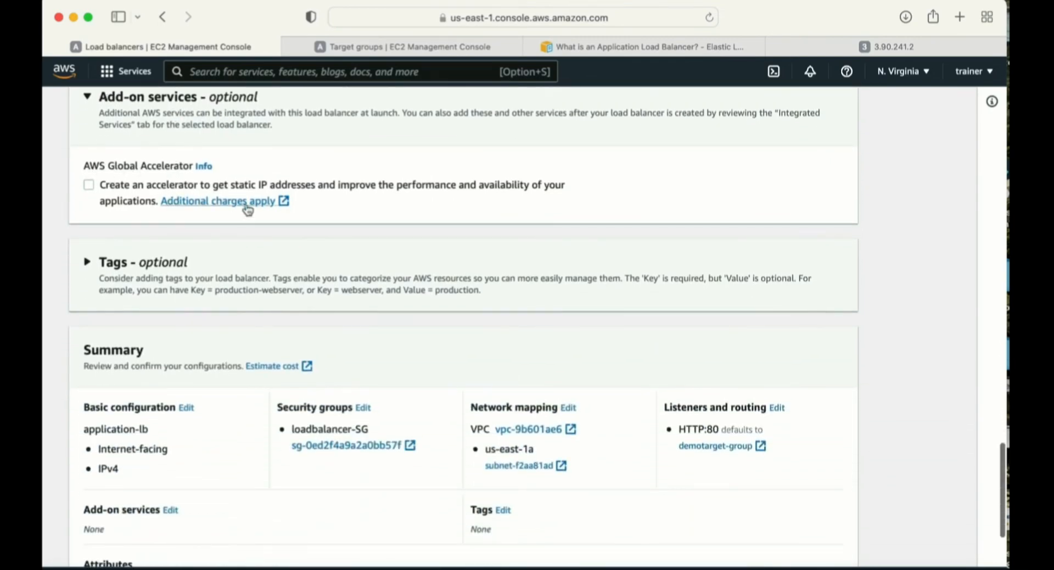
scroll(348, 259, "down", 1)
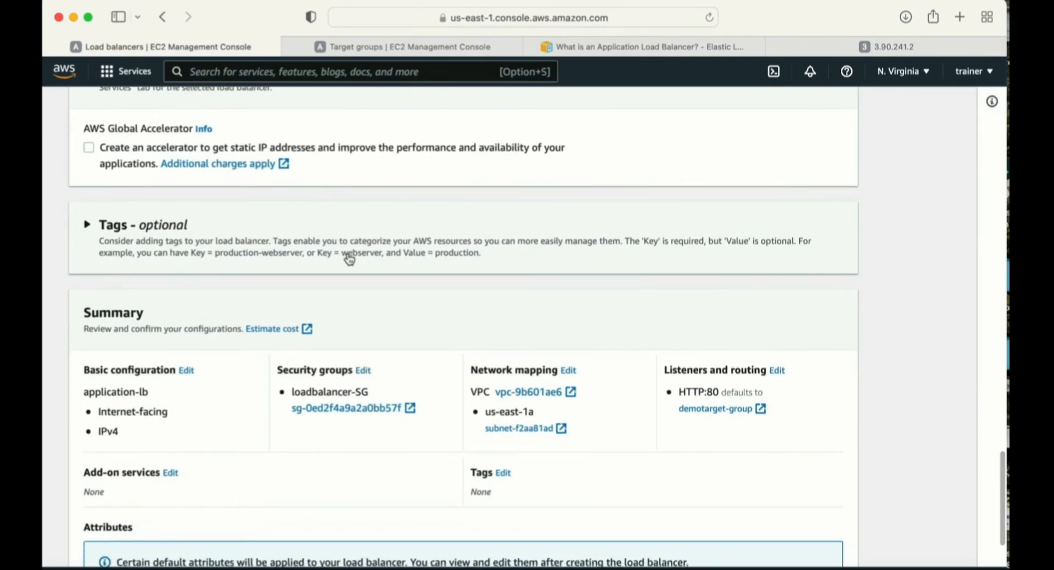
scroll(350, 259, "down", 3)
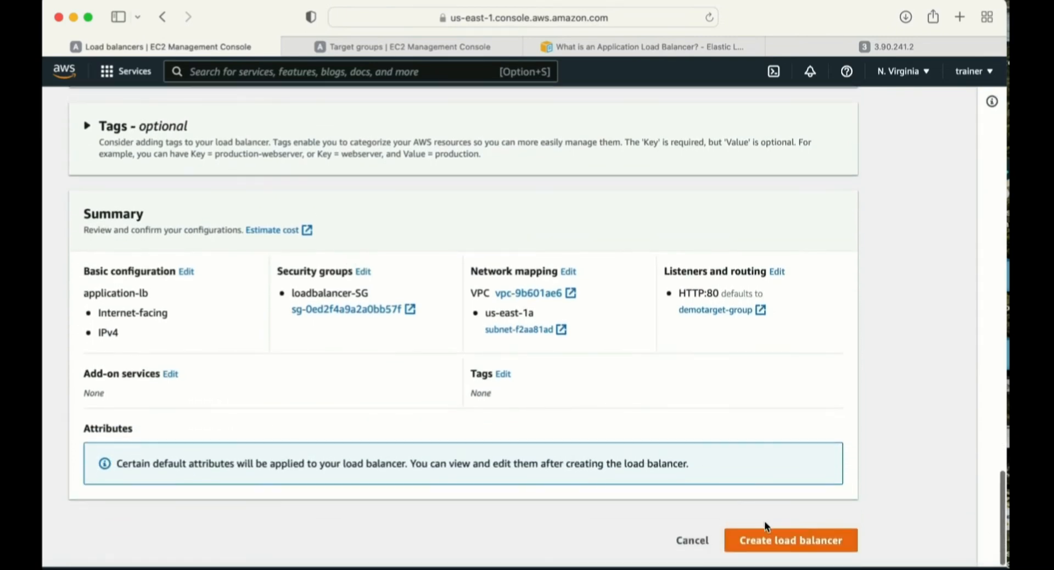
left_click(766, 540)
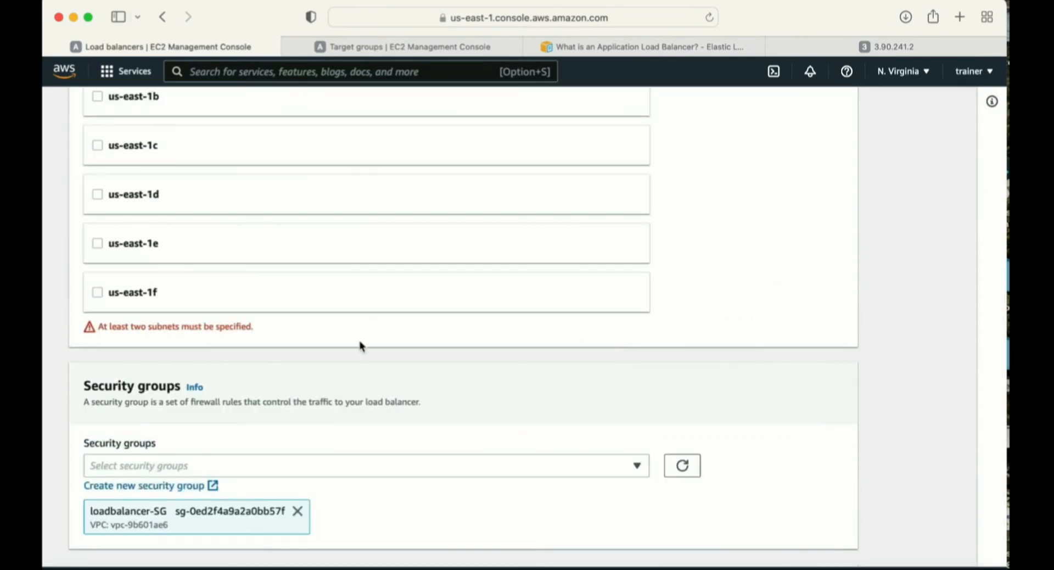
- Add the us-east-1b Availability Zone to the network mapping and create the load balancer
scroll(359, 345, "up", 2)
left_click_drag(264, 398, 102, 393)
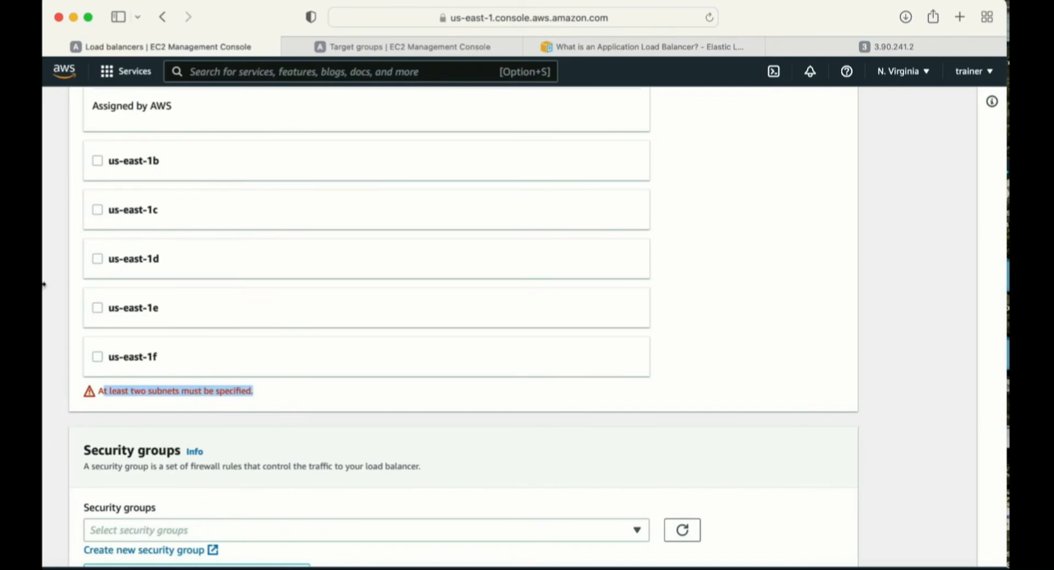
scroll(90, 263, "up", 5)
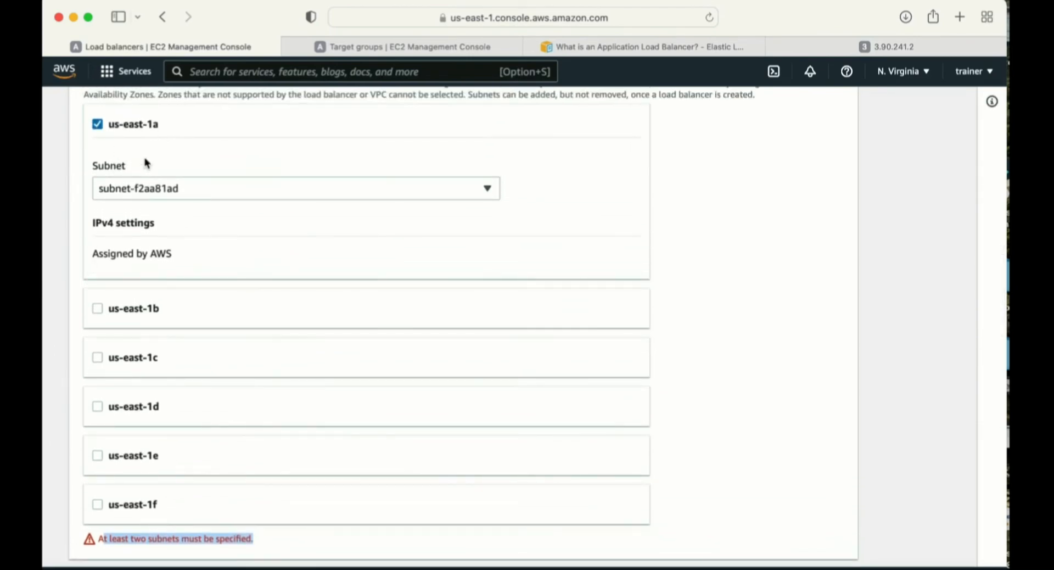
left_click(98, 309)
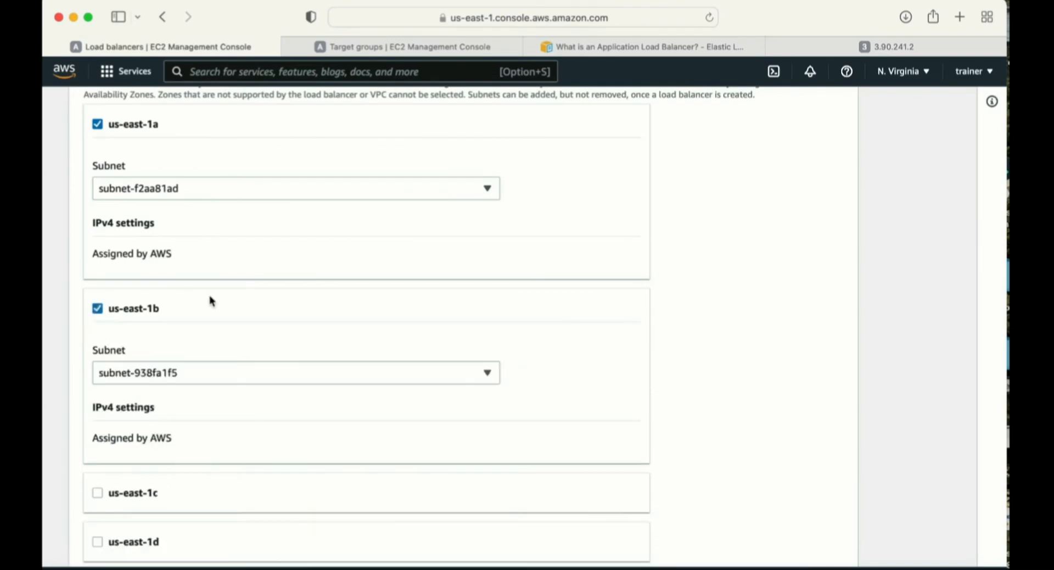
scroll(308, 307, "down", 2)
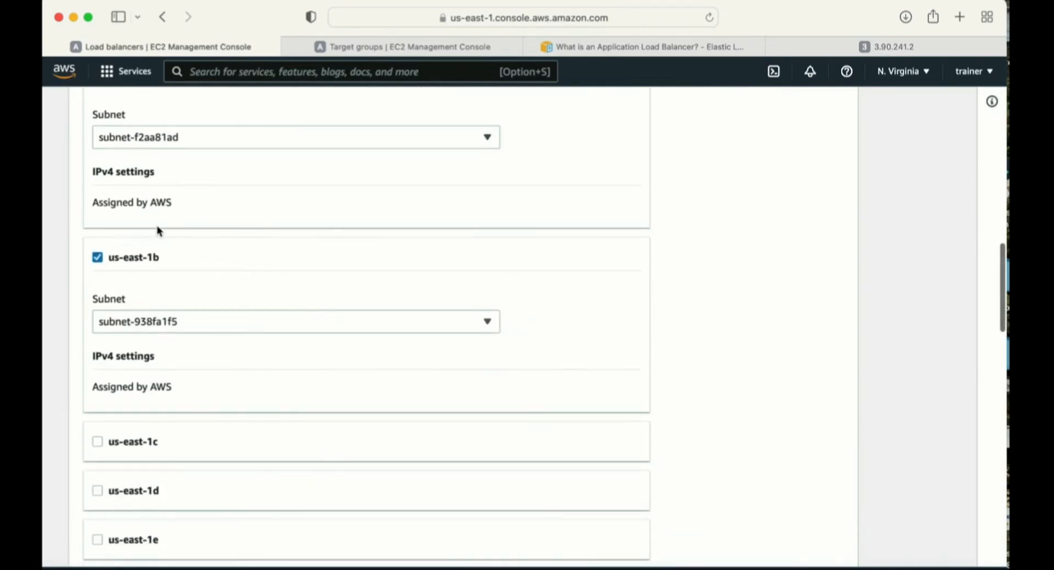
scroll(159, 266, "down", 20)
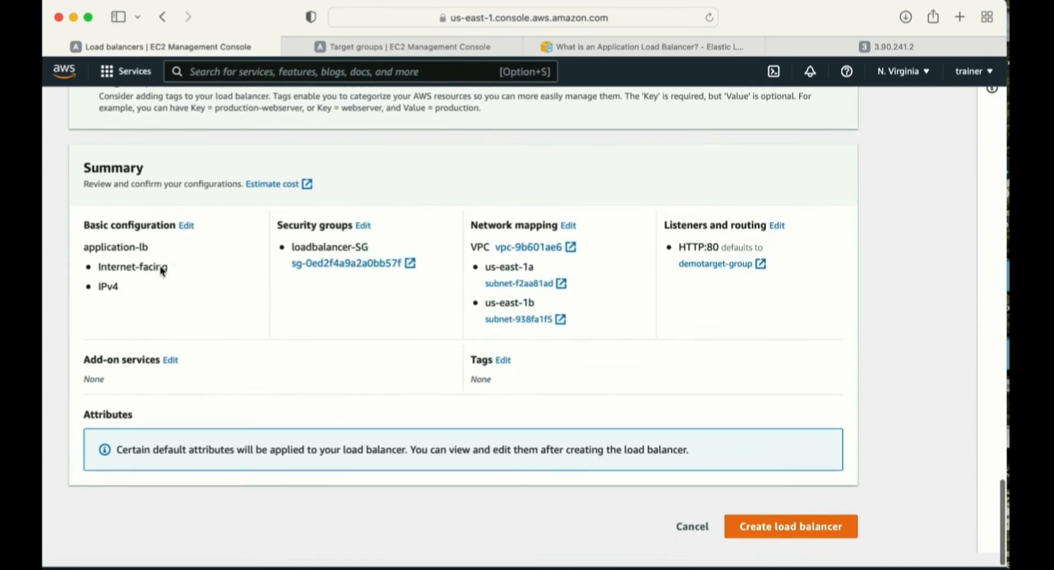
left_click(777, 529)
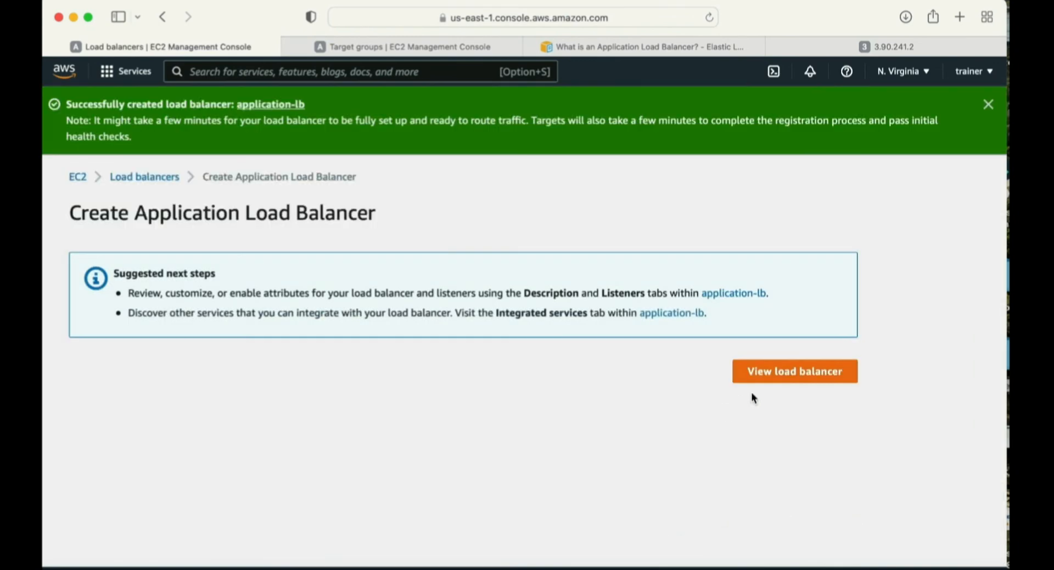
- View application-lb in the load balancers list and refresh the list to check its state
left_click(795, 374)
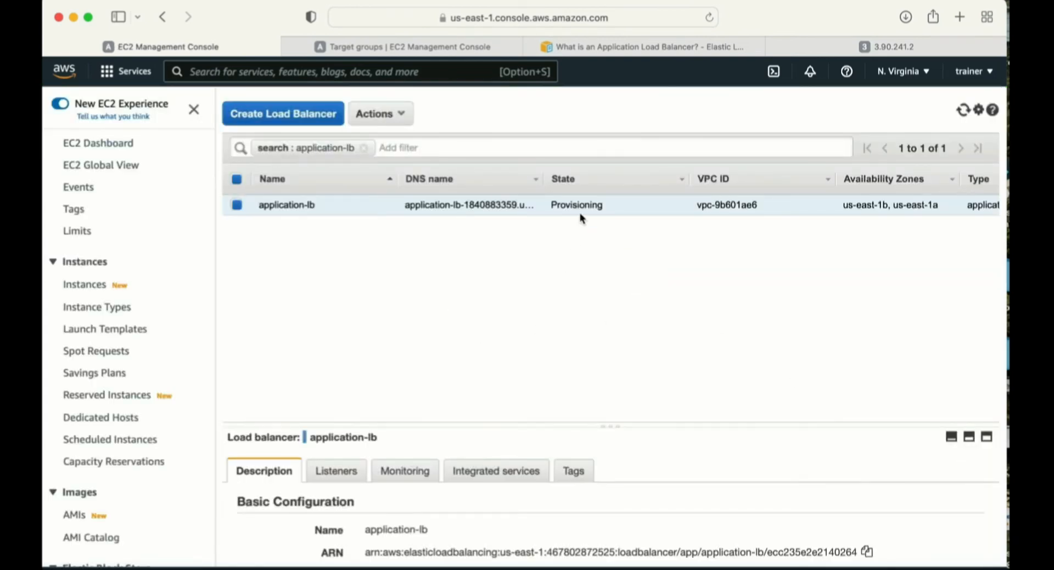
left_click_drag(615, 206, 550, 209)
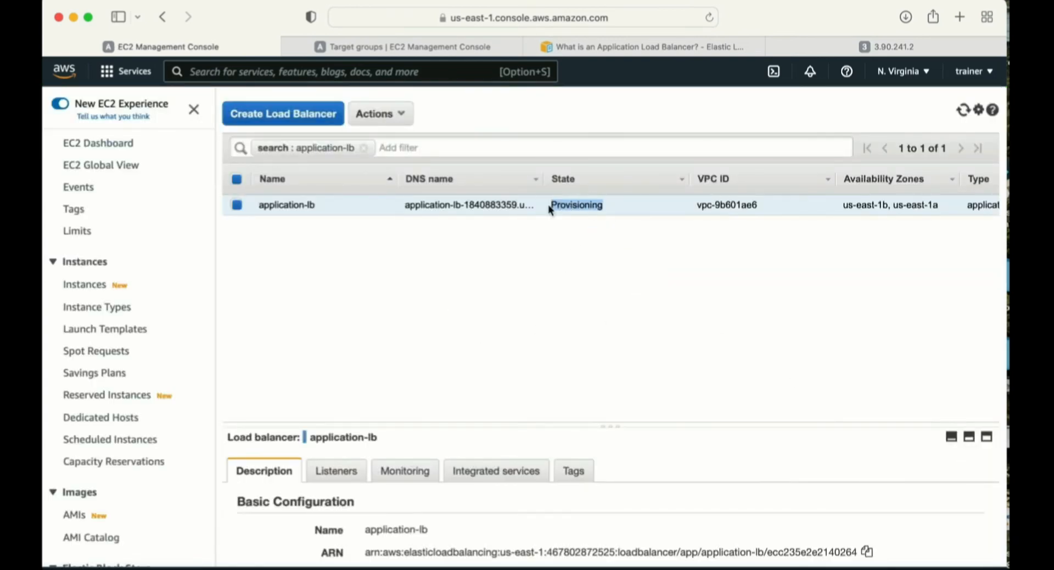
left_click(963, 110)
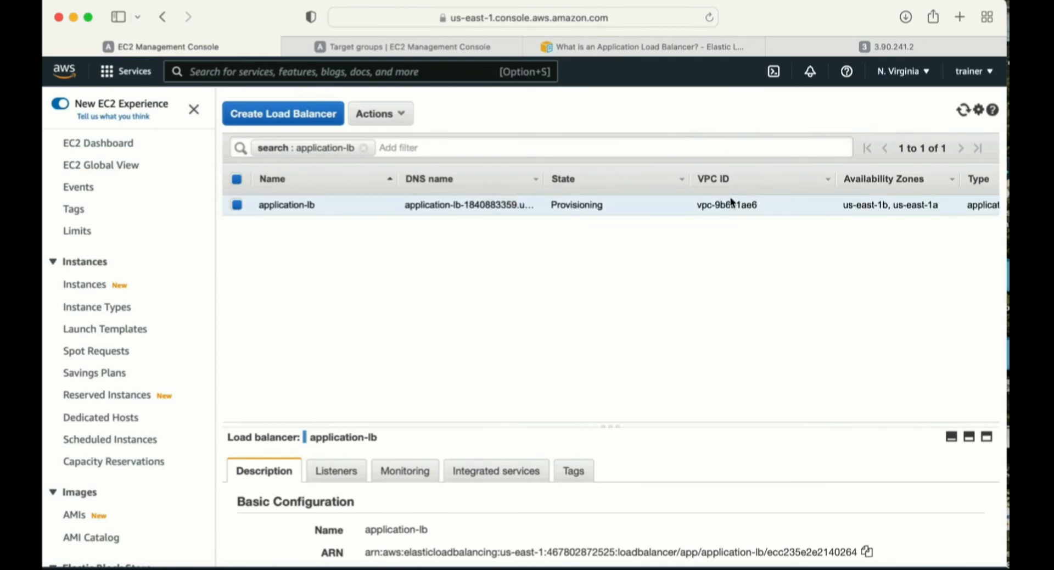
- Open demotarget-group from the target groups list and examine the health status of its registered targets
scroll(137, 420, "down", 10)
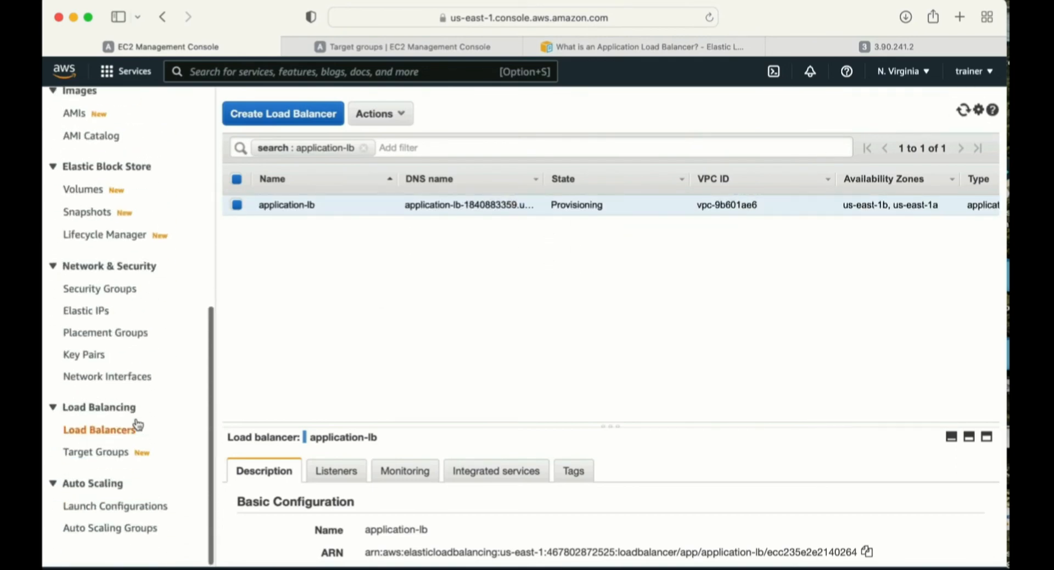
left_click(94, 451)
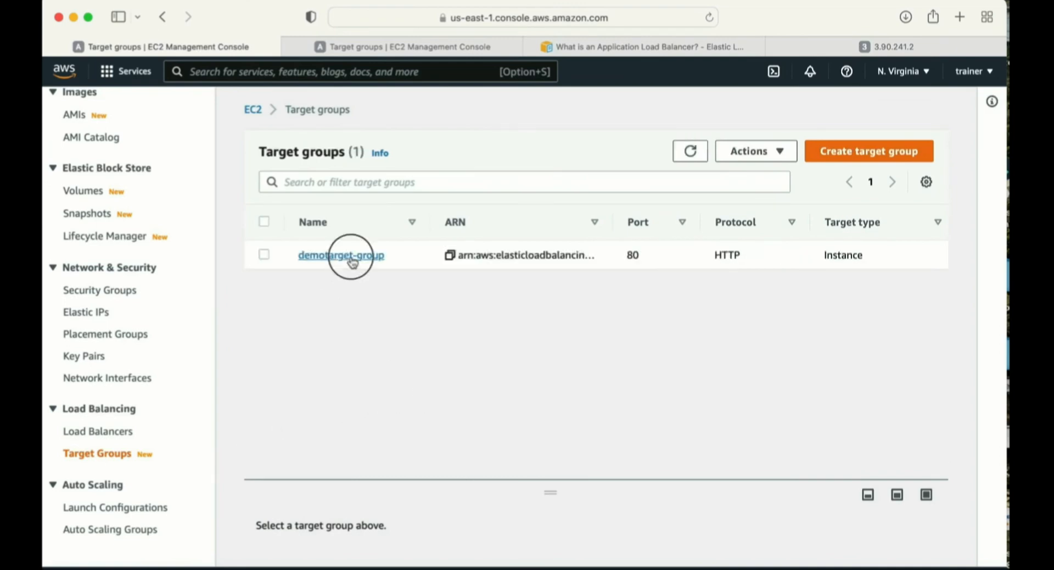
left_click(351, 262)
scroll(586, 406, "down", 4)
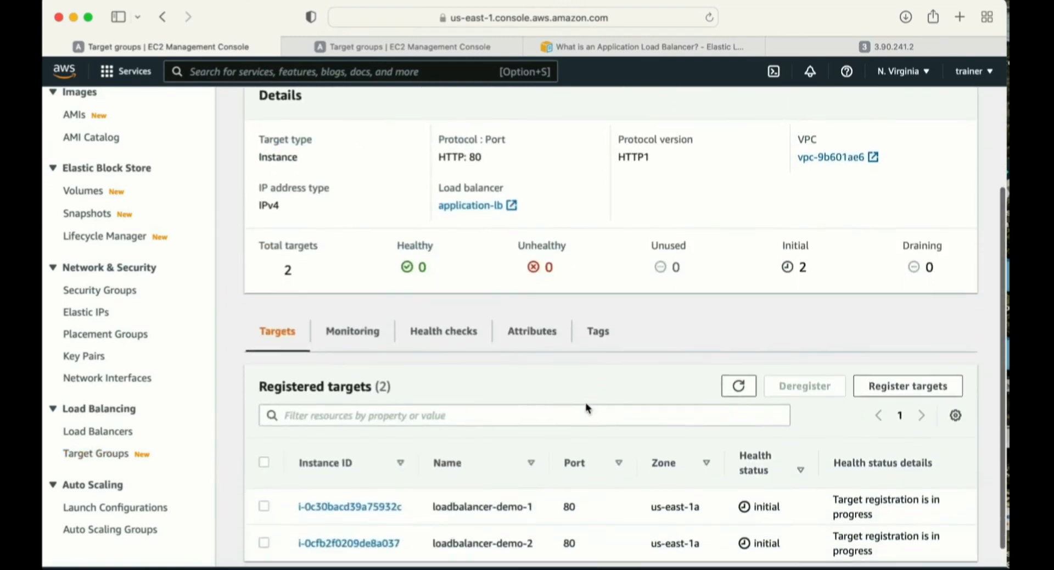
scroll(586, 407, "down", 1)
left_click_drag(781, 485, 759, 486)
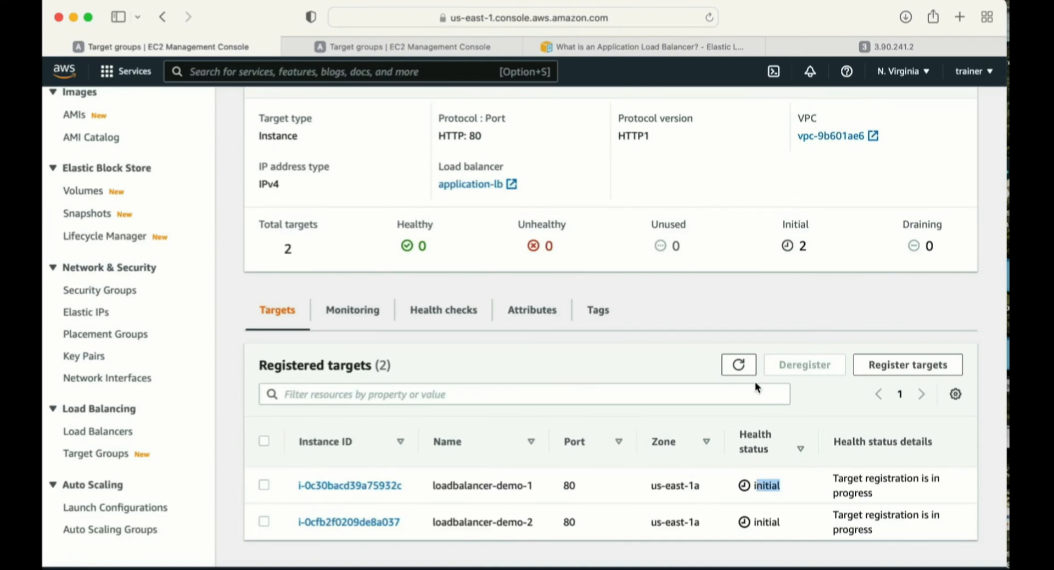
- Refresh the registered targets of demotarget-group repeatedly to monitor the health status of both instances
scroll(752, 380, "up", 3)
scroll(752, 379, "down", 3)
left_click(741, 372)
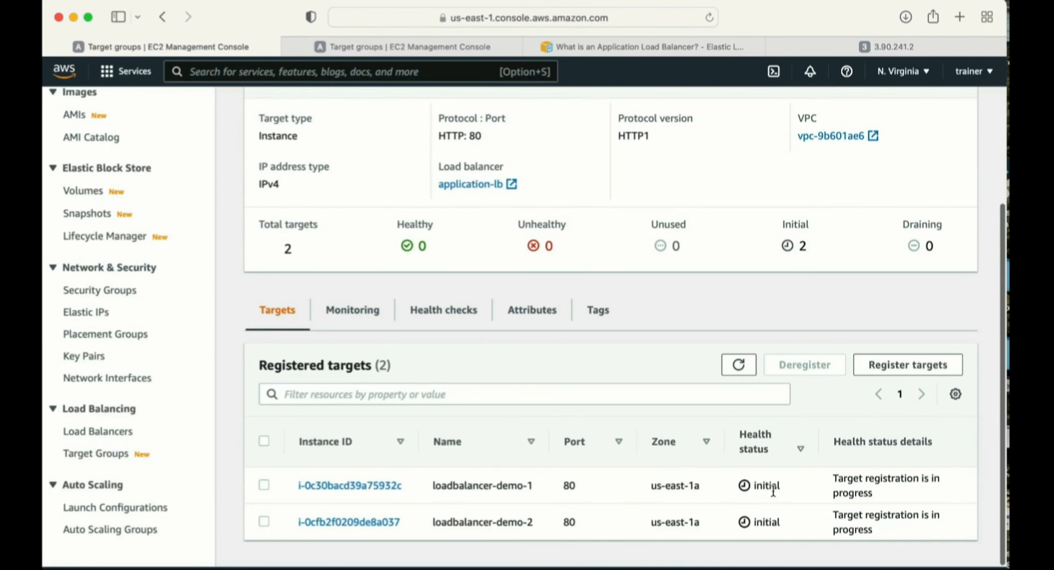
left_click_drag(783, 486, 750, 486)
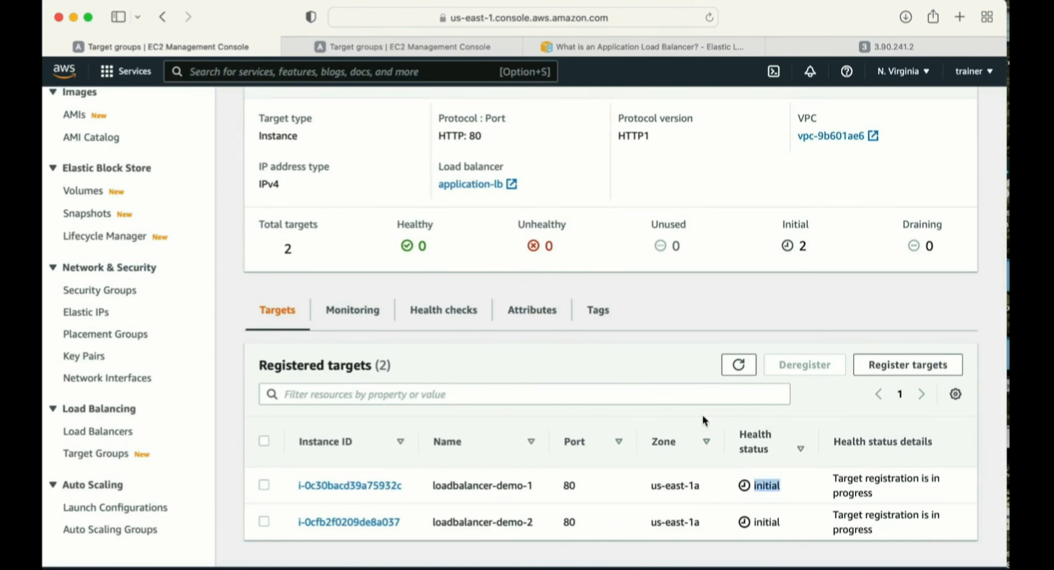
left_click_drag(789, 493, 749, 485)
left_click(739, 364)
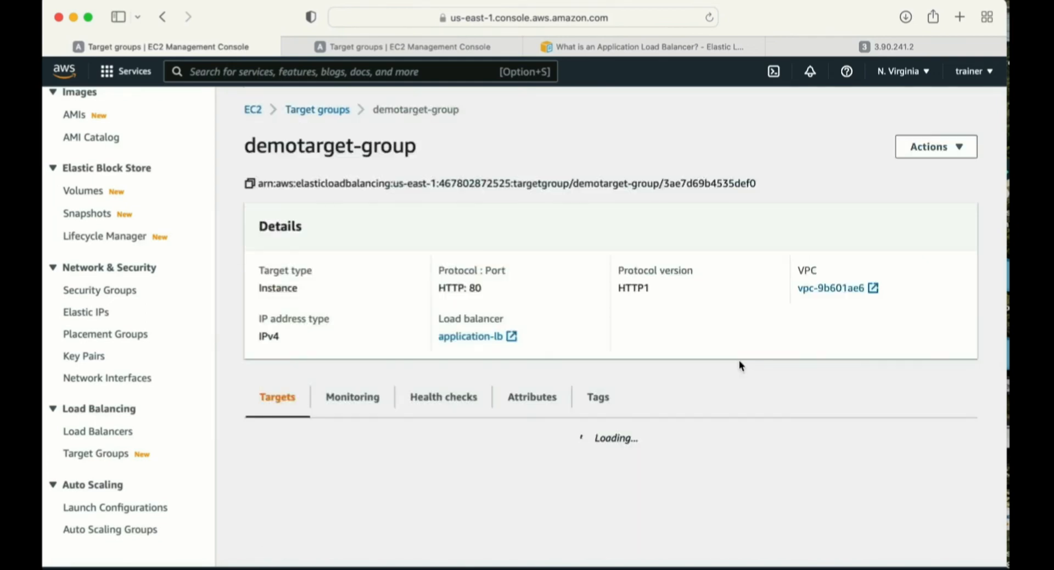
scroll(658, 392, "down", 3)
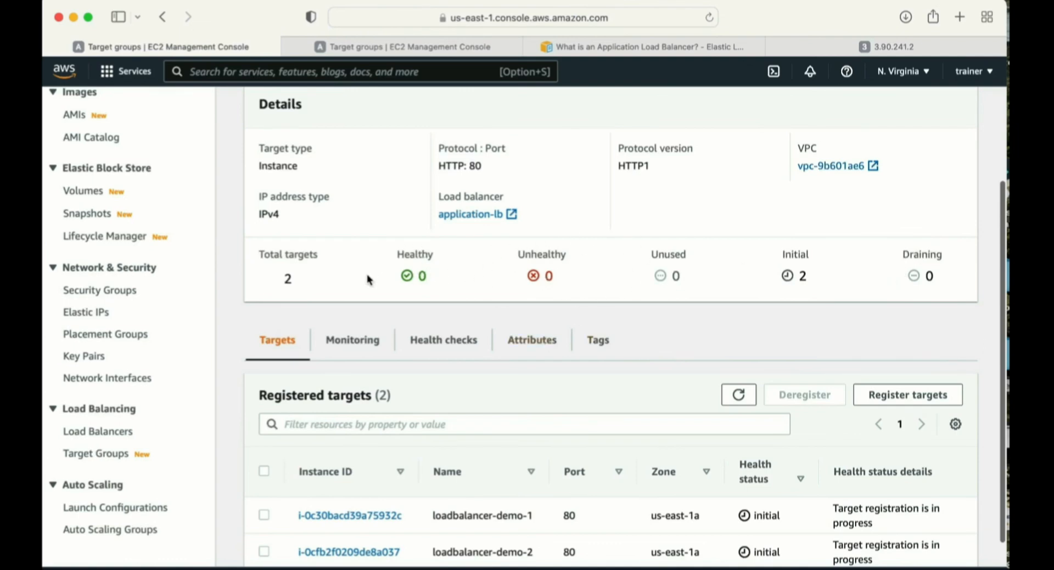
left_click(738, 395)
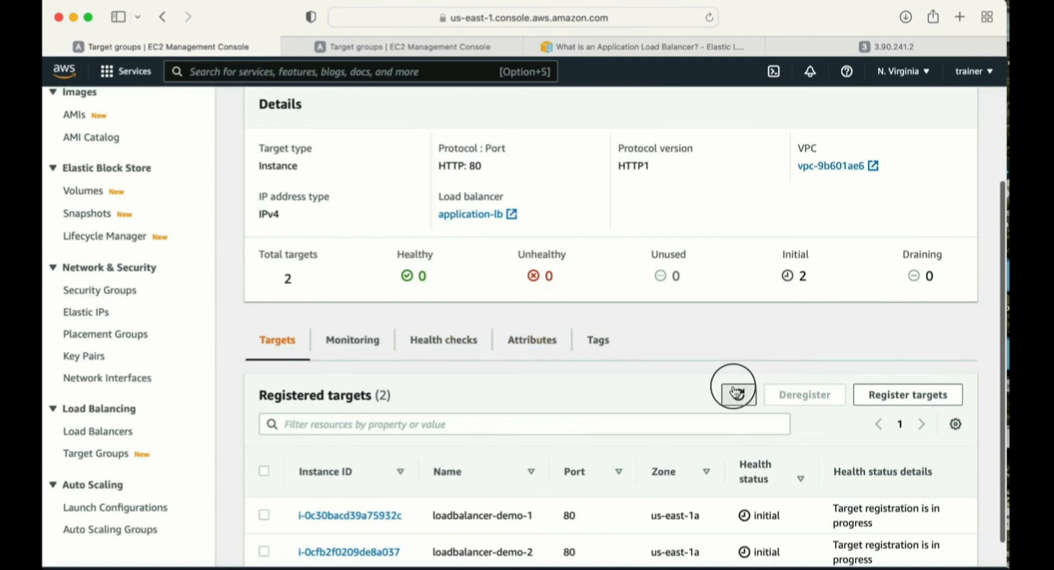
scroll(542, 375, "down", 3)
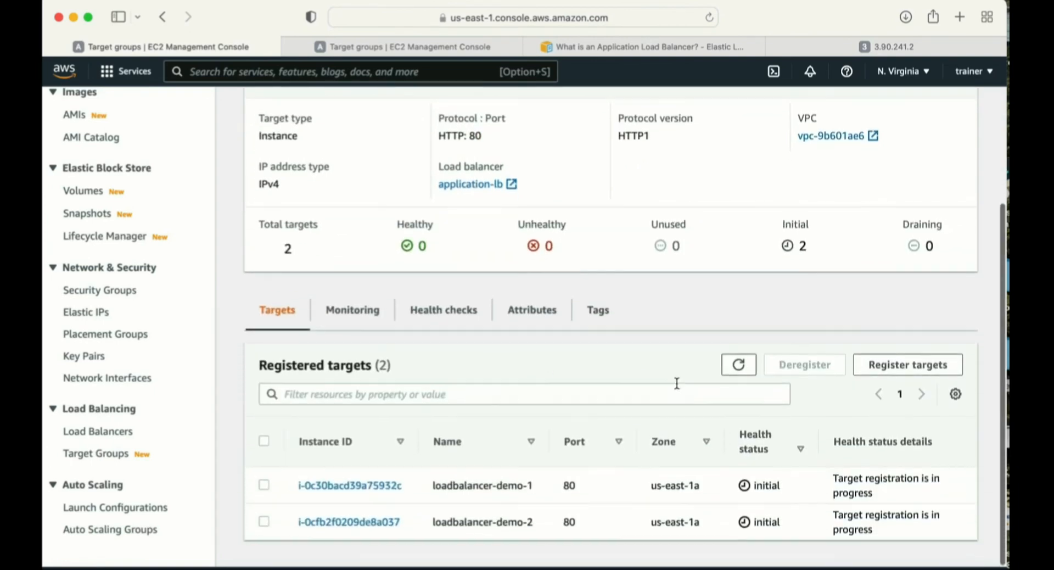
left_click(740, 361)
scroll(741, 360, "down", 3)
left_click(740, 361)
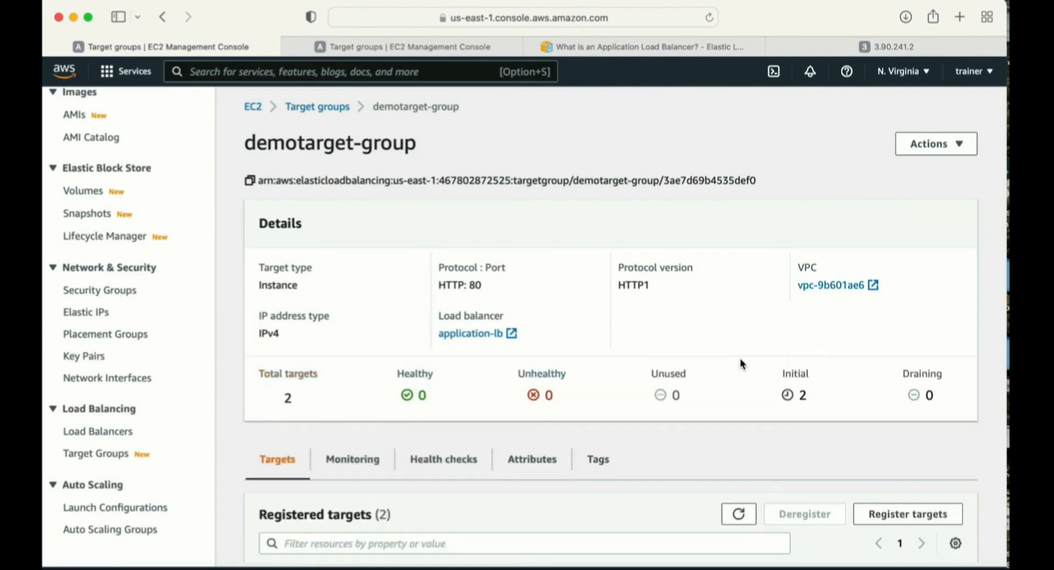
scroll(740, 360, "down", 3)
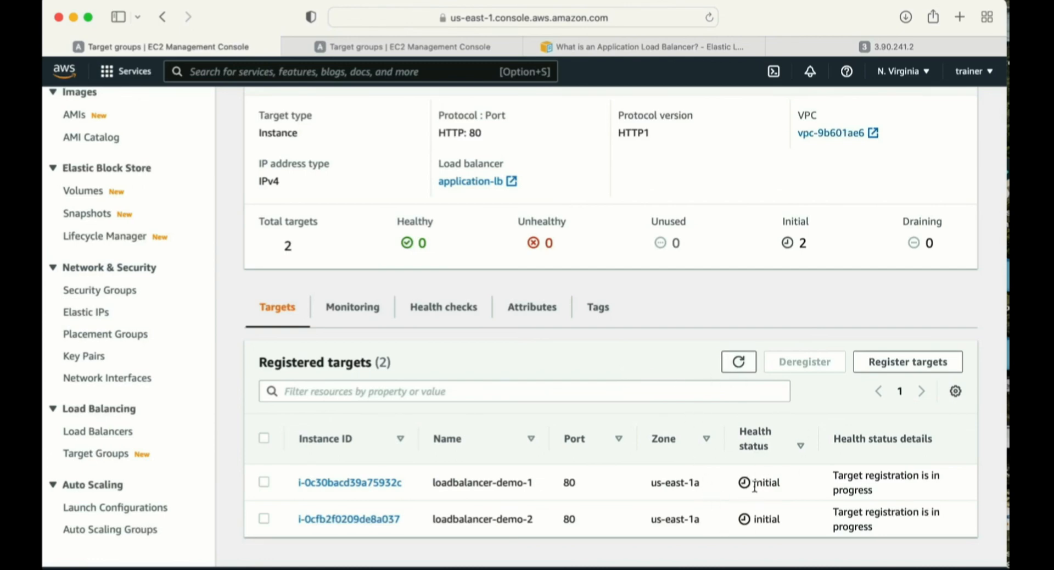
left_click(738, 361)
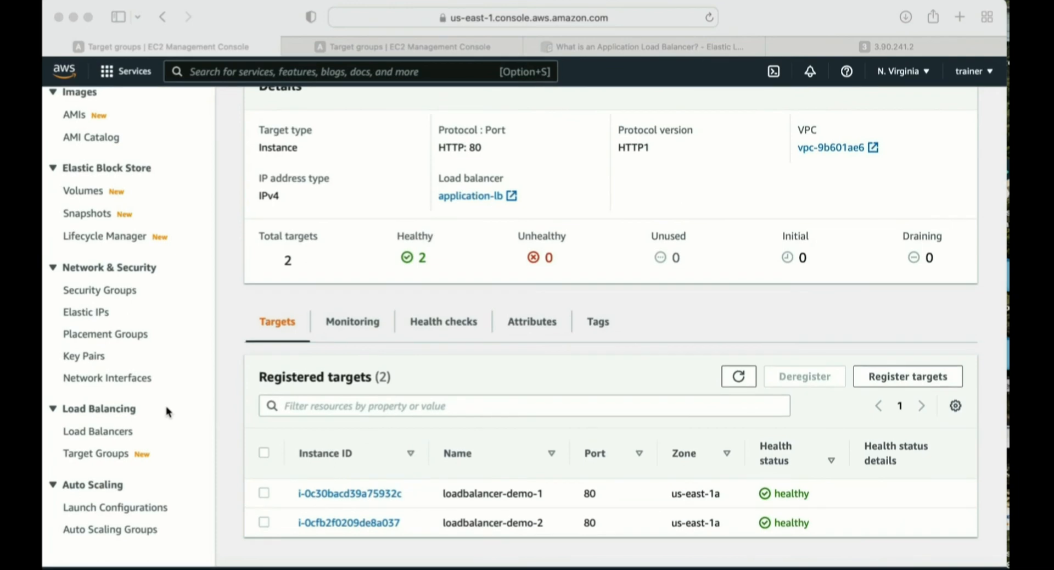
- Return to the load balancers list to recheck the state of application-lb
left_click(99, 433)
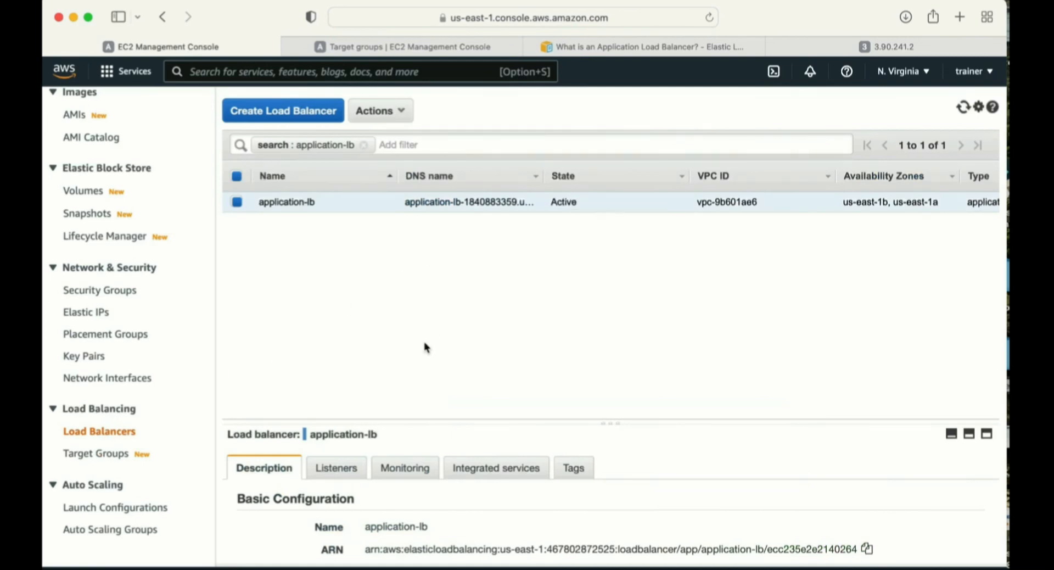
- Copy the DNS name of application-lb from its basic configuration details
left_click_drag(411, 422, 419, 242)
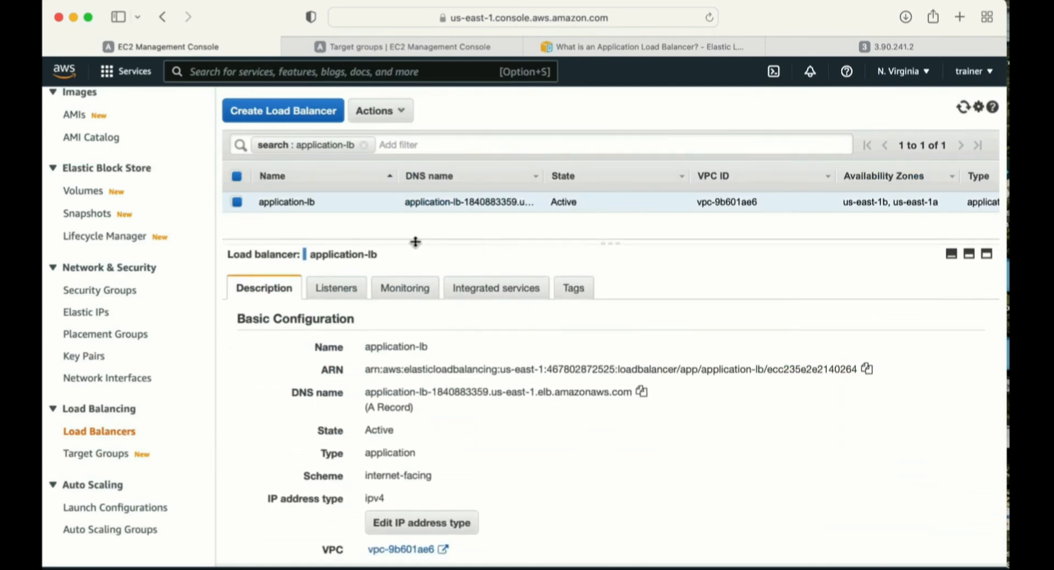
left_click_drag(366, 391, 404, 392)
left_click(640, 392)
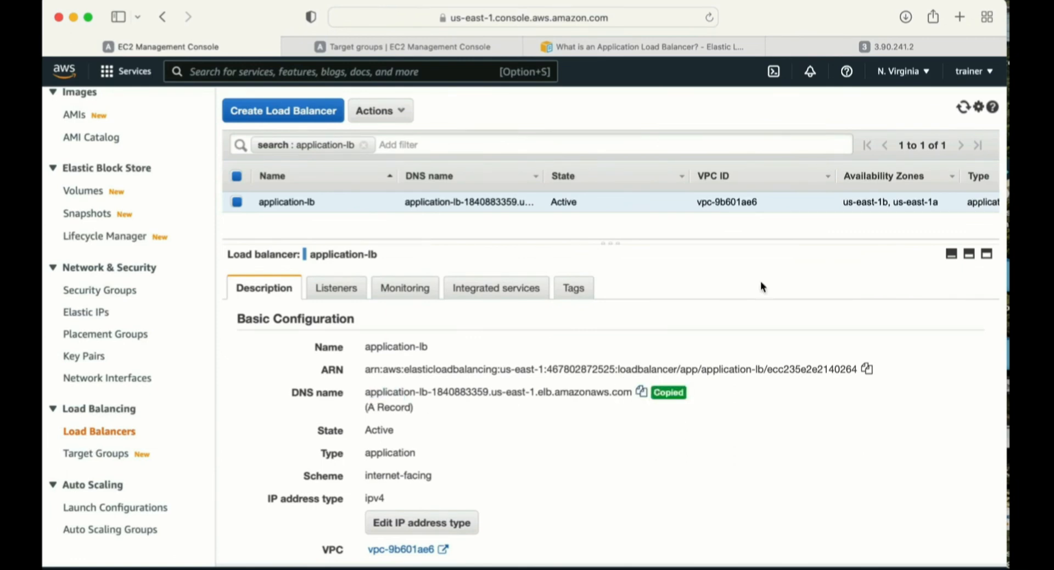
- Load the copied load balancer address, application-lb-1840883359.us-east-1.elb.amazonaws.com, in place of the 3.90.241.2 page
left_click(821, 43)
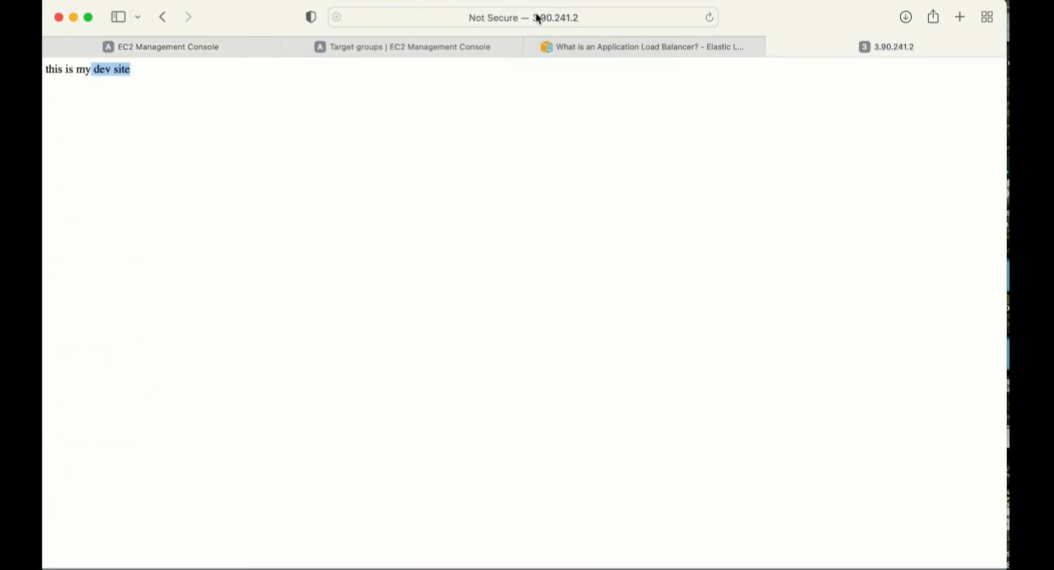
left_click(593, 14)
key("super+v")
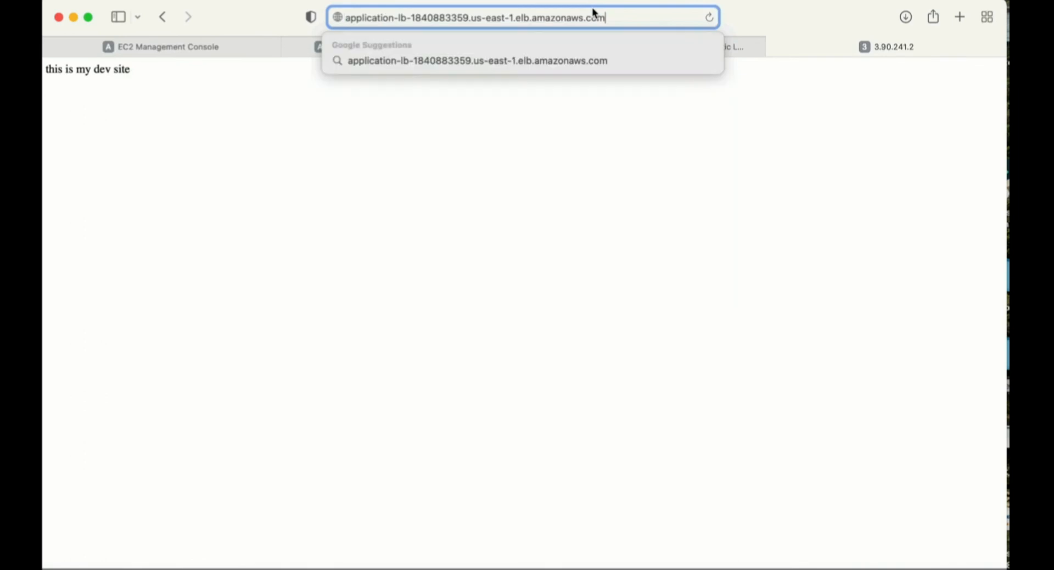
key("Return")
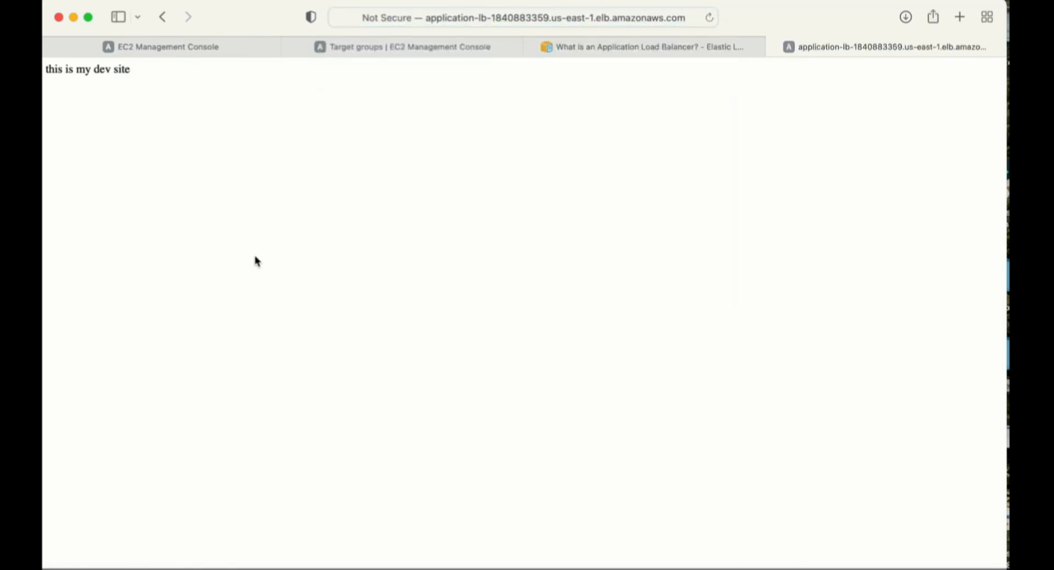
- Reload the load balancer's page repeatedly and compare the site text served each time to check traffic distribution
left_click_drag(133, 72, 59, 70)
left_click(709, 17)
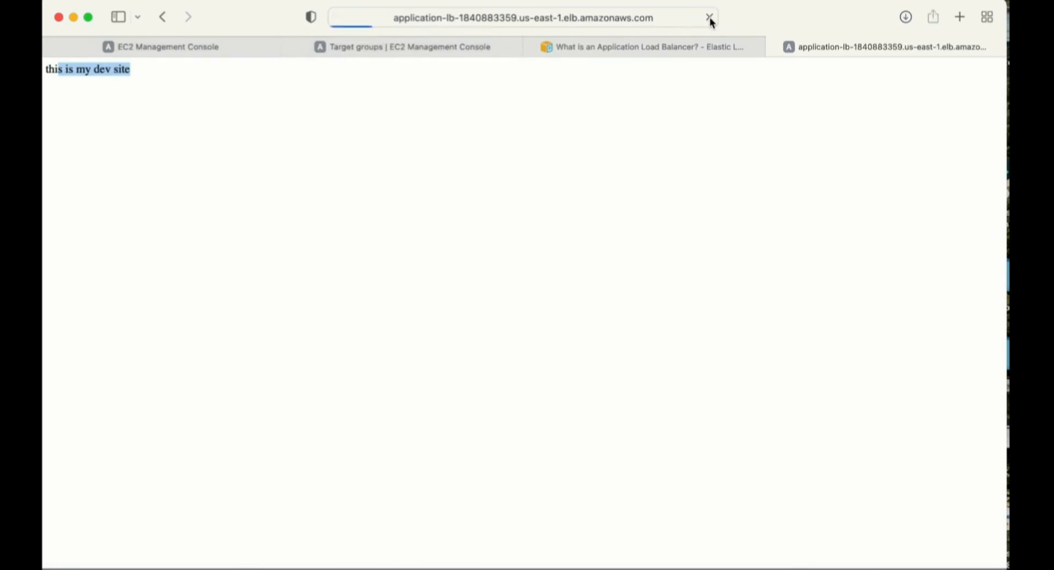
left_click_drag(135, 70, 58, 69)
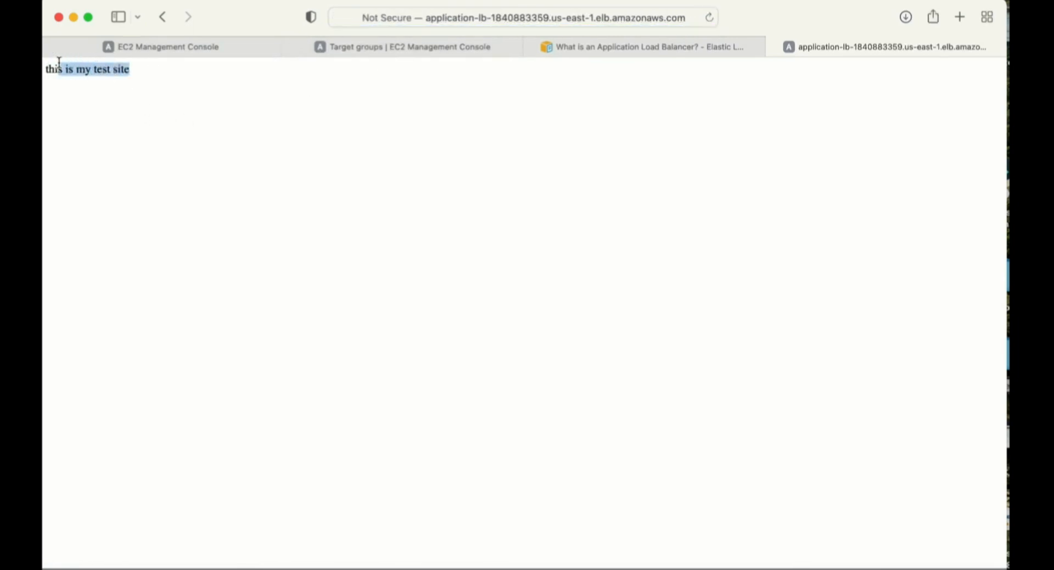
left_click(707, 18)
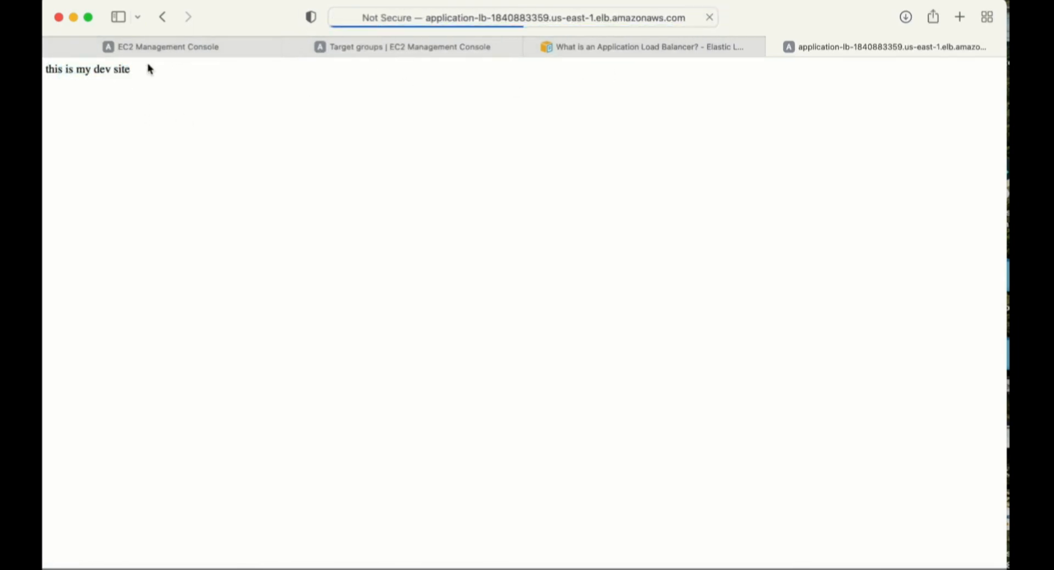
left_click(711, 18)
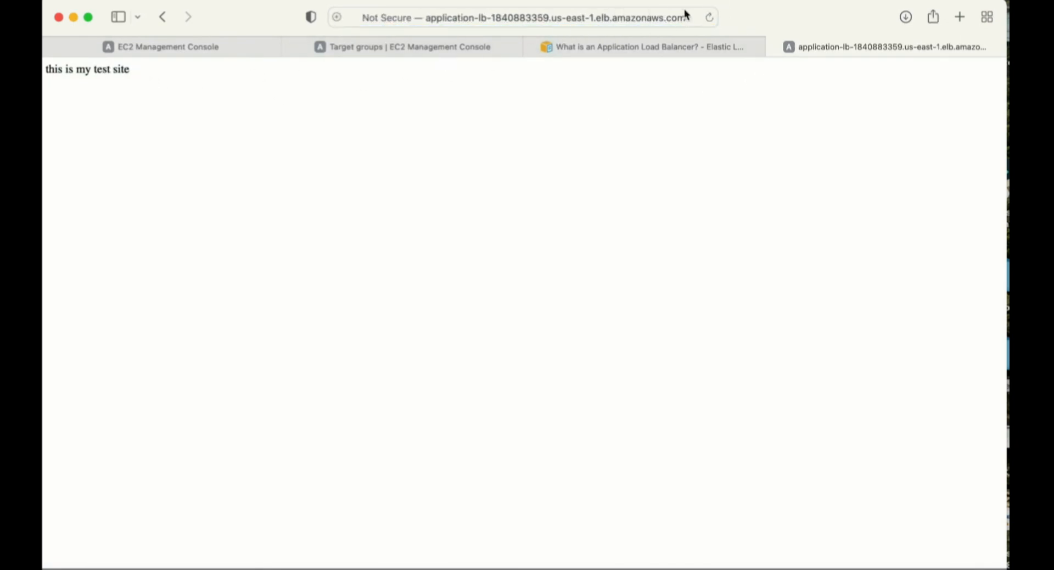
left_click(708, 17)
- Return to the EC2 load balancers list and review the basic configuration details of application-lb
left_click(168, 46)
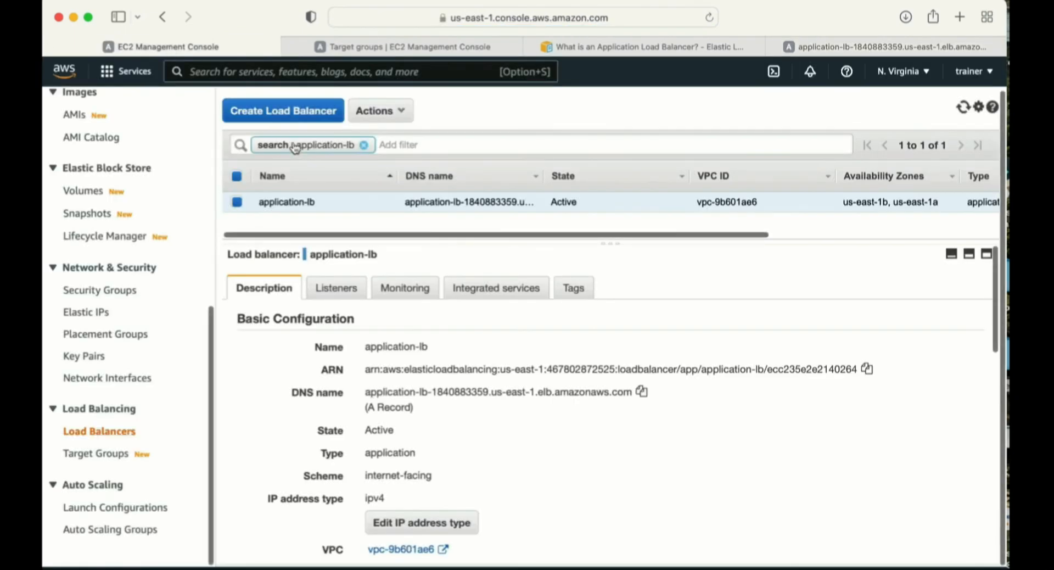
scroll(417, 269, "down", 1)
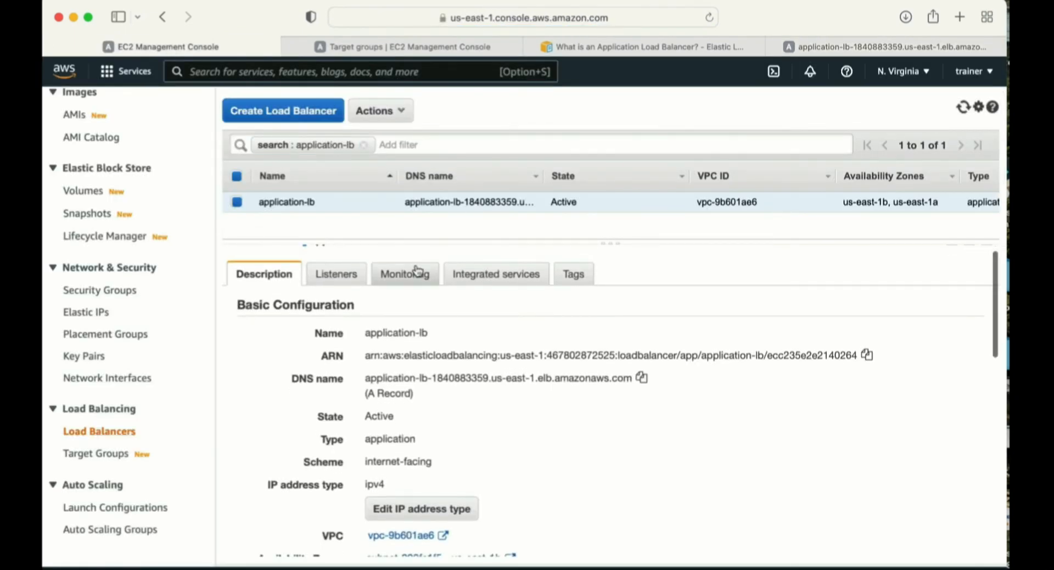